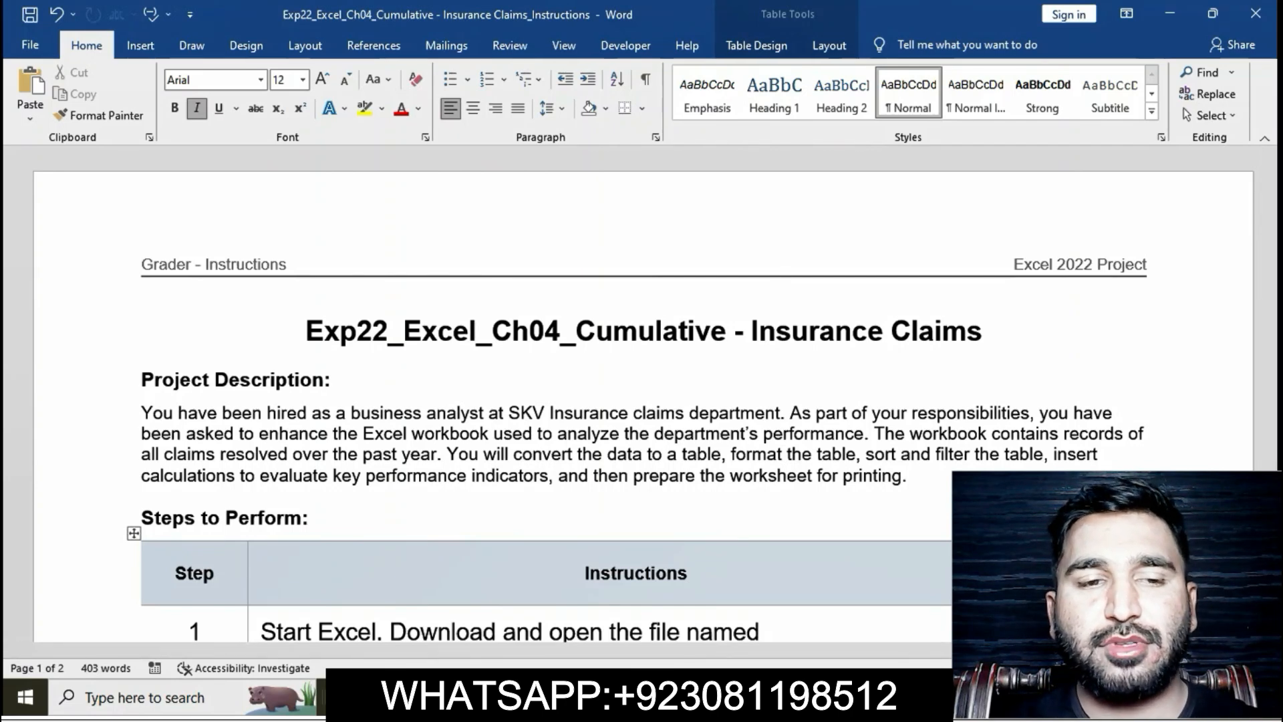
Review the project description and all the listed steps in the Insurance Claims instructions document
{"action": "scroll", "coordinate": [442, 441], "scroll_direction": "down", "scroll_amount": 3}
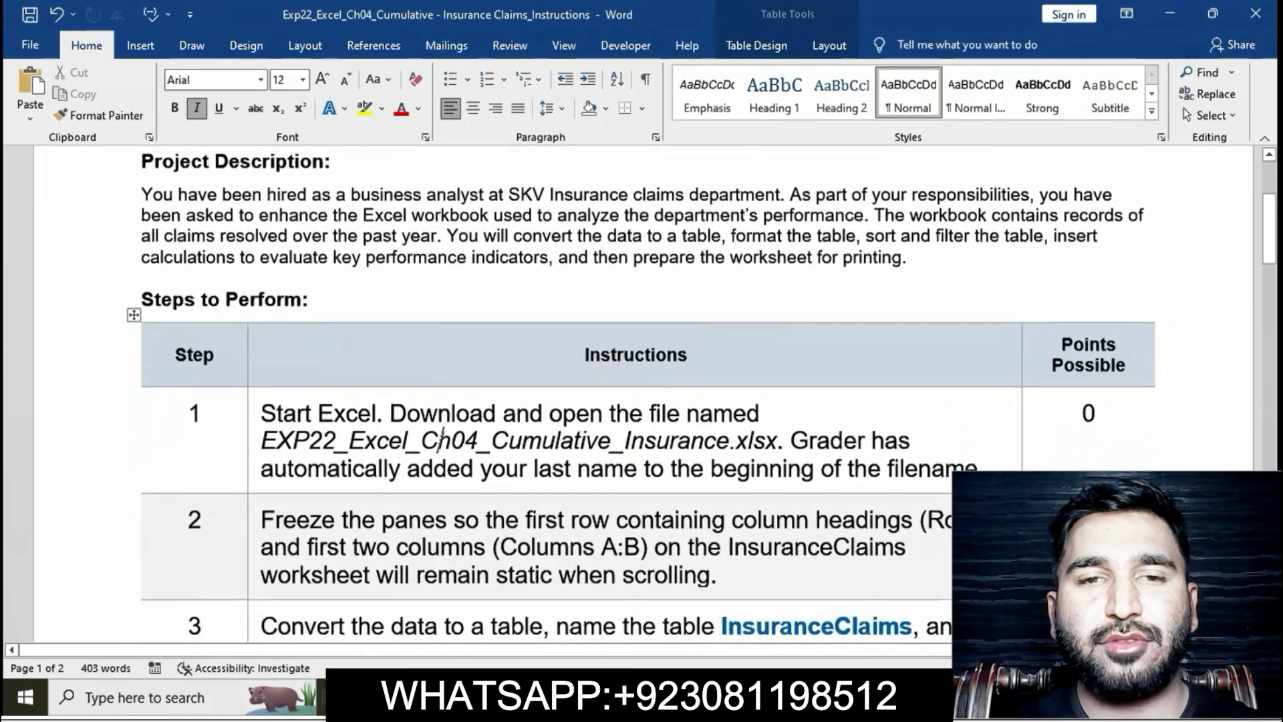
{"action": "scroll", "coordinate": [442, 441], "scroll_direction": "down", "scroll_amount": 6}
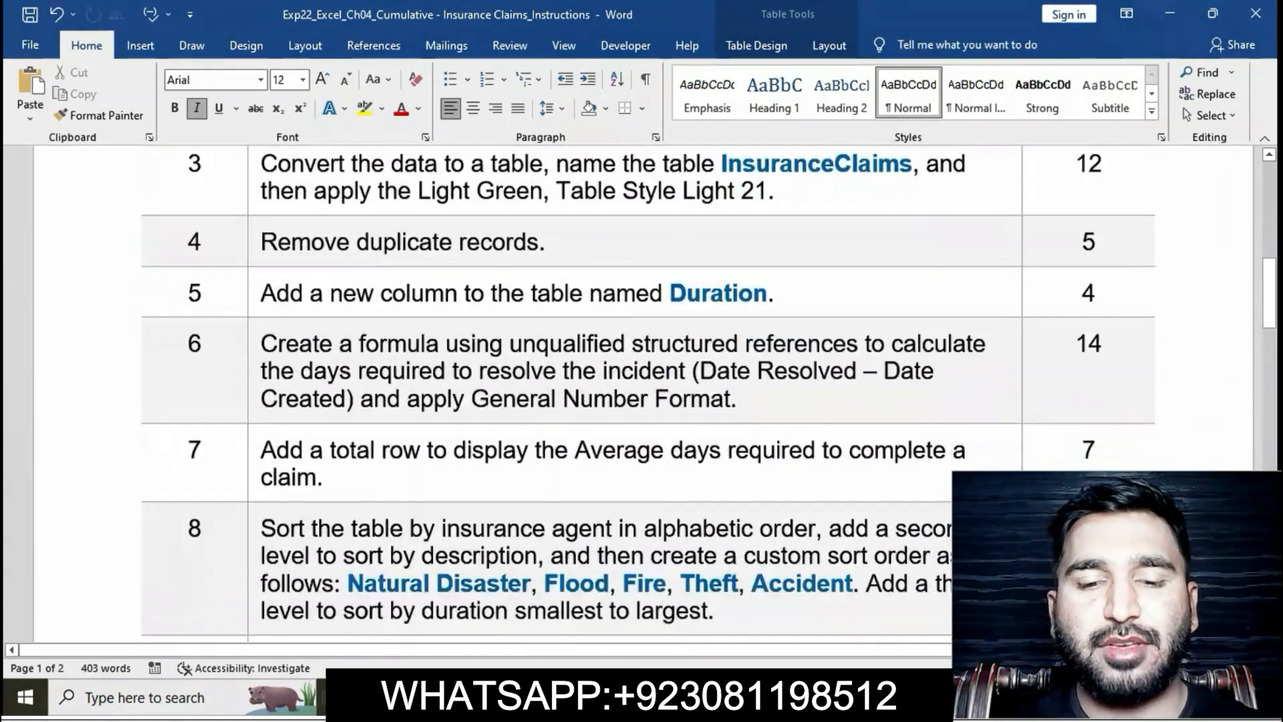
{"action": "scroll", "coordinate": [641, 394], "scroll_direction": "down", "scroll_amount": 10}
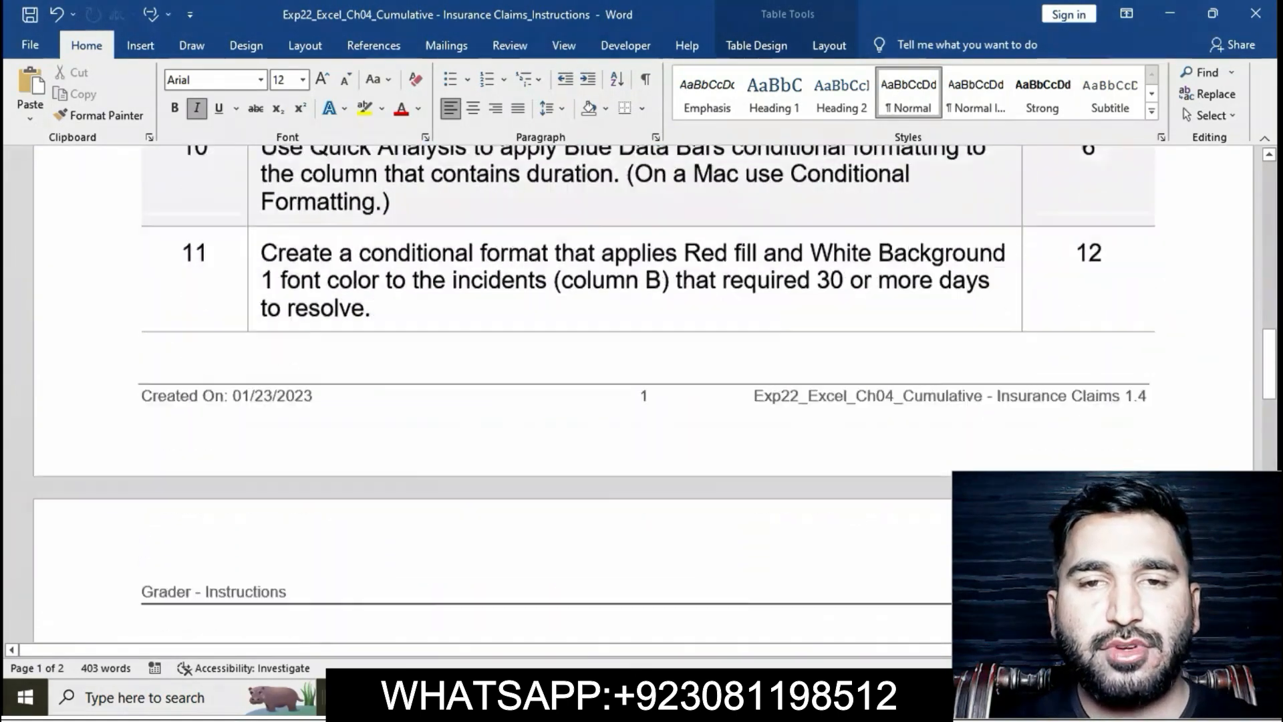
{"action": "scroll", "coordinate": [642, 394], "scroll_direction": "down", "scroll_amount": 10}
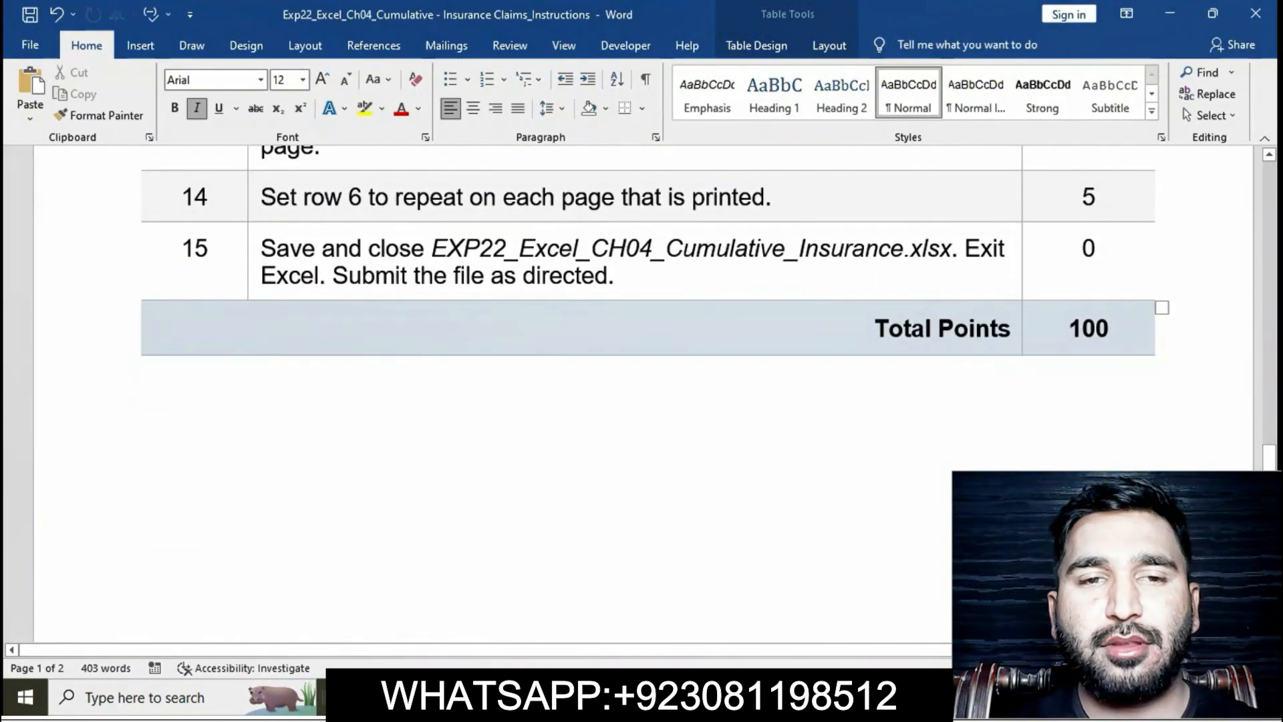
{"action": "scroll", "coordinate": [641, 394], "scroll_direction": "up", "scroll_amount": 12}
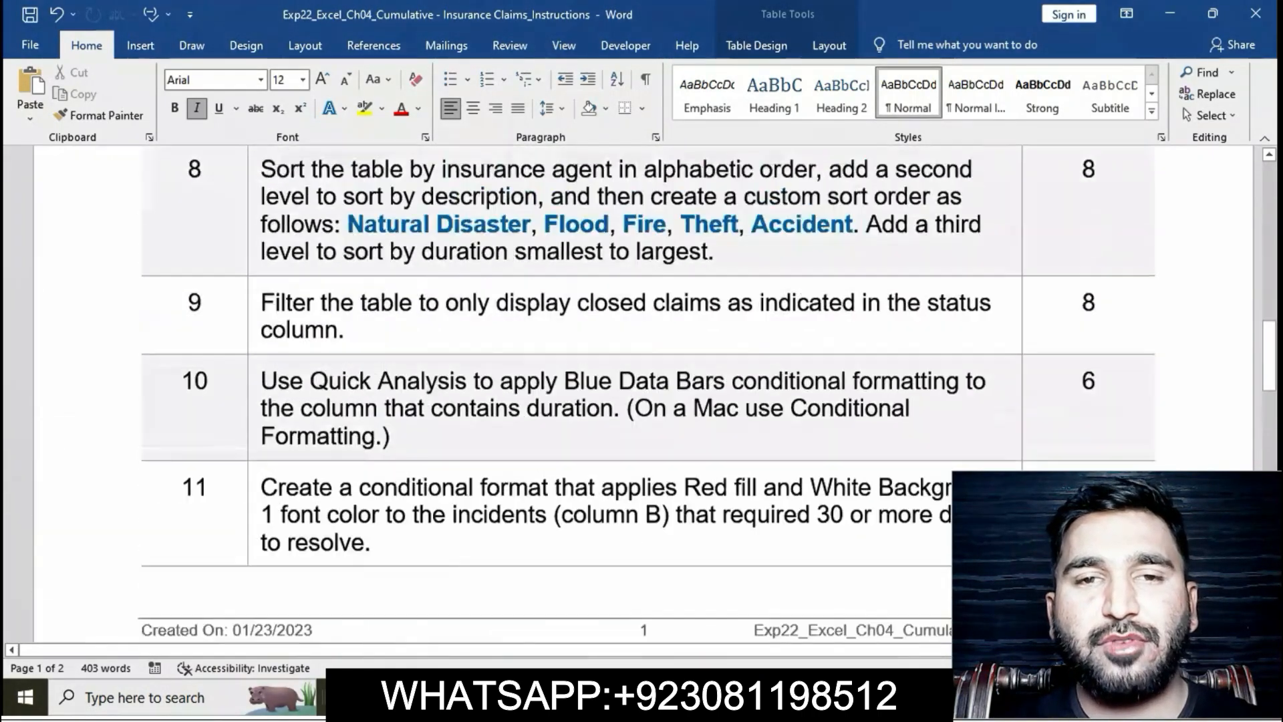
{"action": "scroll", "coordinate": [441, 499], "scroll_direction": "up", "scroll_amount": 12}
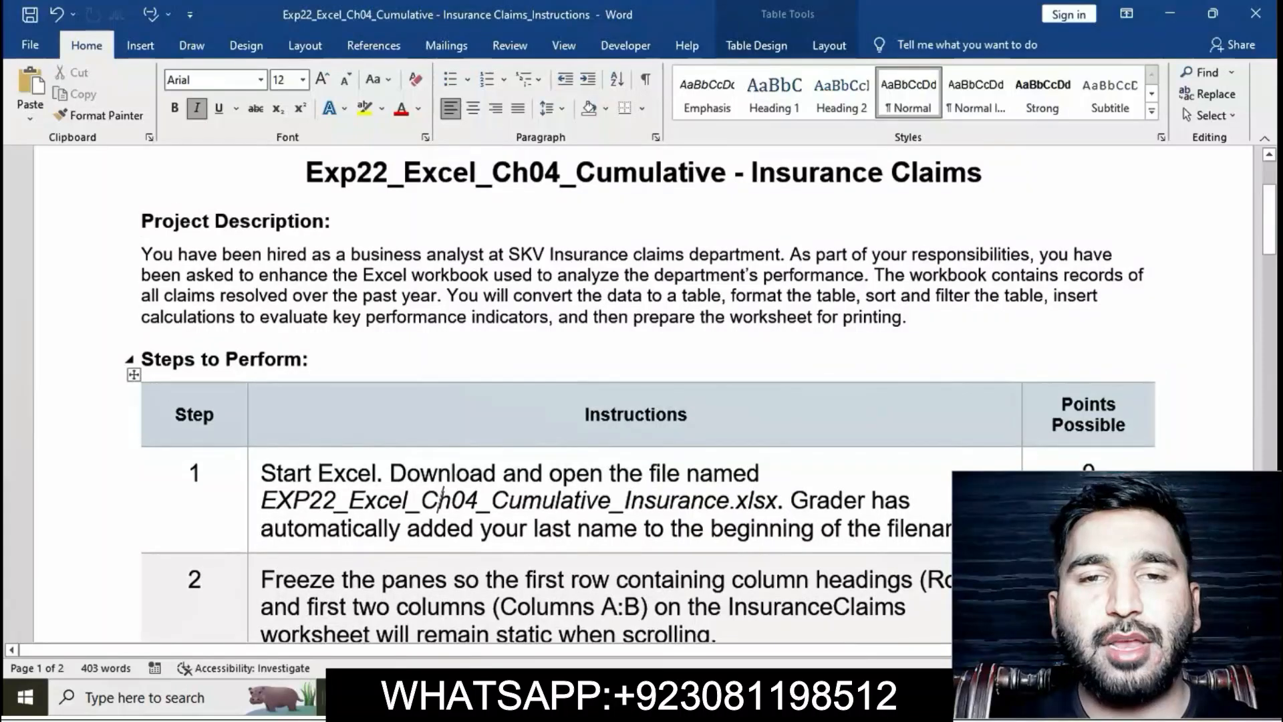
{"action": "scroll", "coordinate": [642, 394], "scroll_direction": "up", "scroll_amount": 1}
{"action": "scroll", "coordinate": [641, 395], "scroll_direction": "up", "scroll_amount": 1}
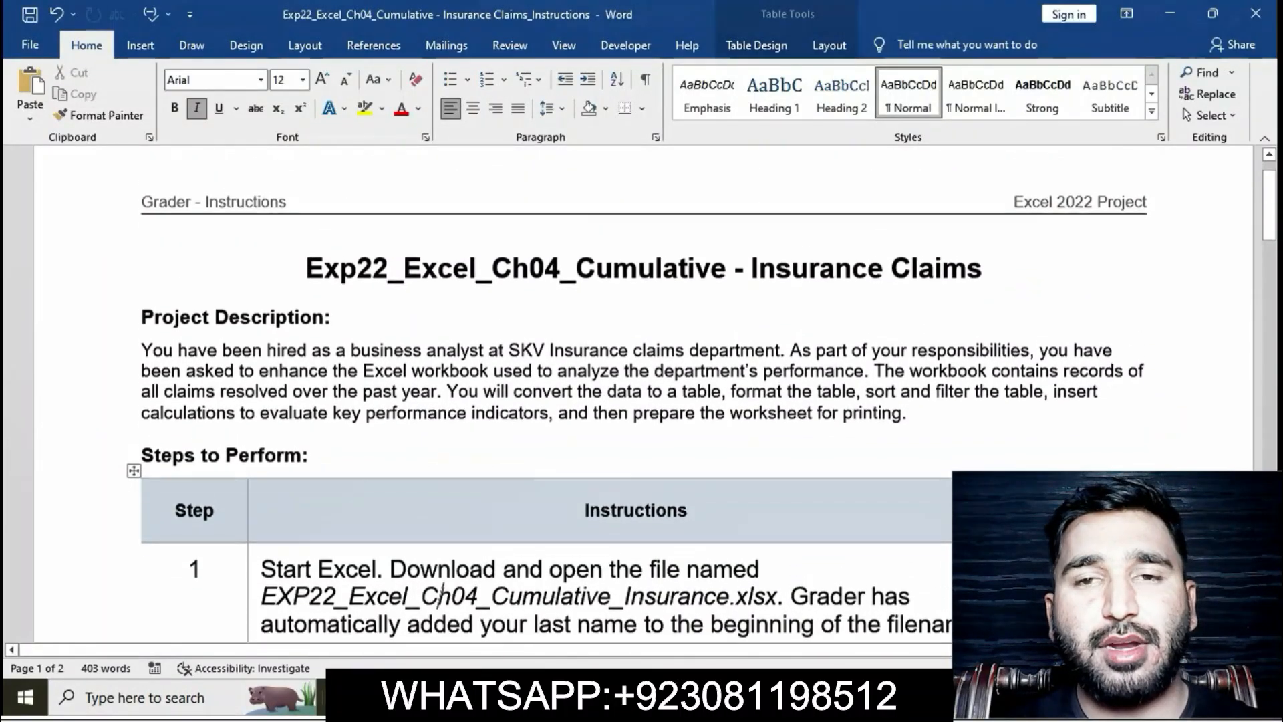
{"action": "scroll", "coordinate": [441, 605], "scroll_direction": "up", "scroll_amount": 1}
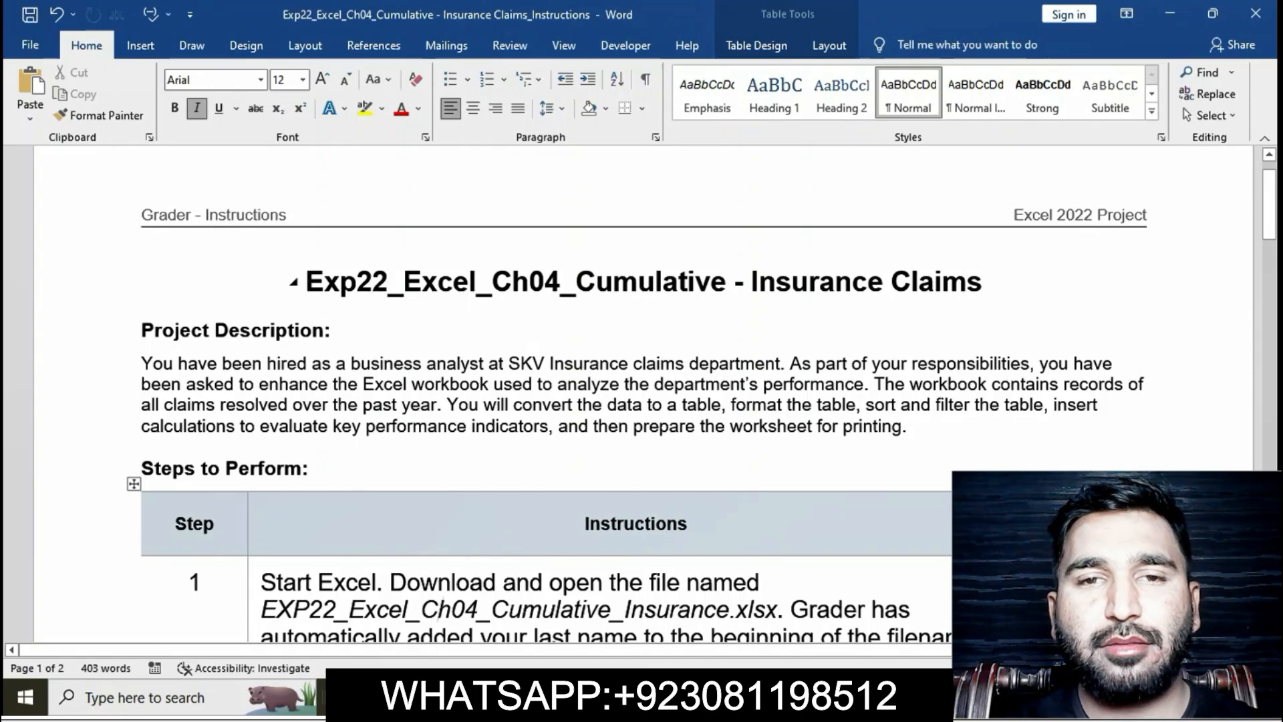
Highlight the document title "Exp22_Excel_Ch04_Cumulative - Insurance Claims" in yellow
{"action": "double_click", "coordinate": [526, 281]}
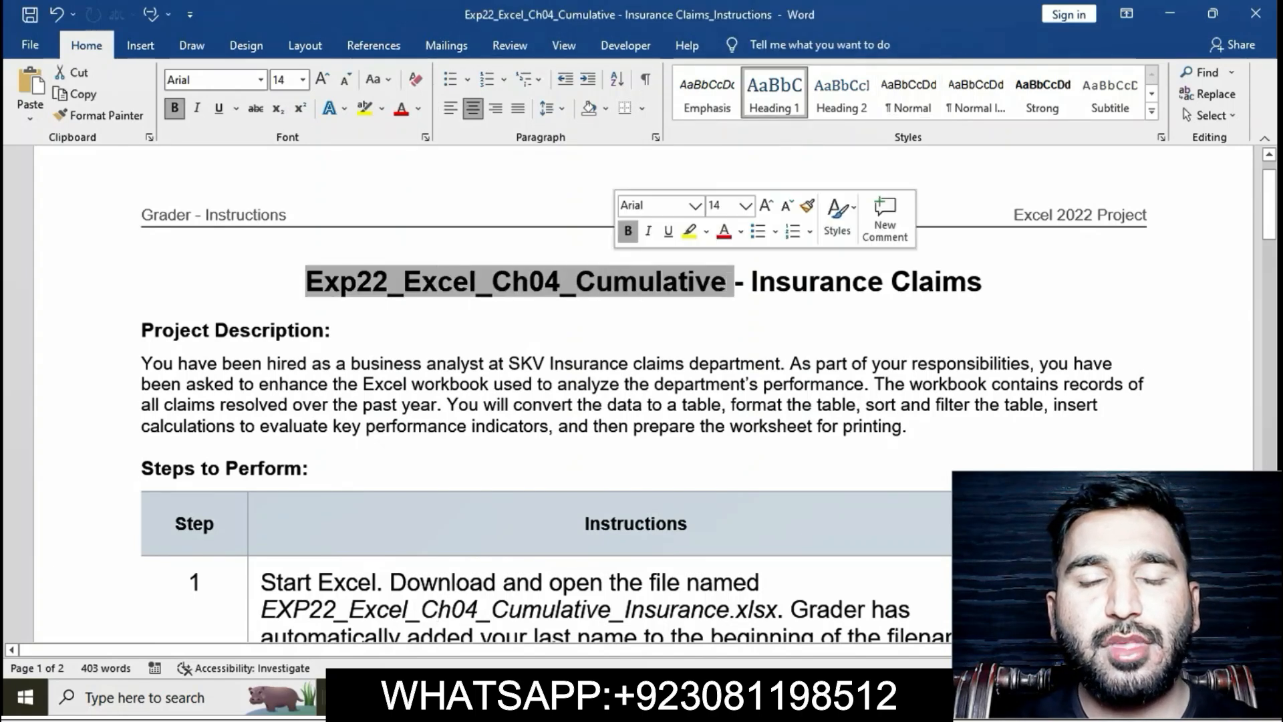
{"action": "left_click", "coordinate": [776, 281]}
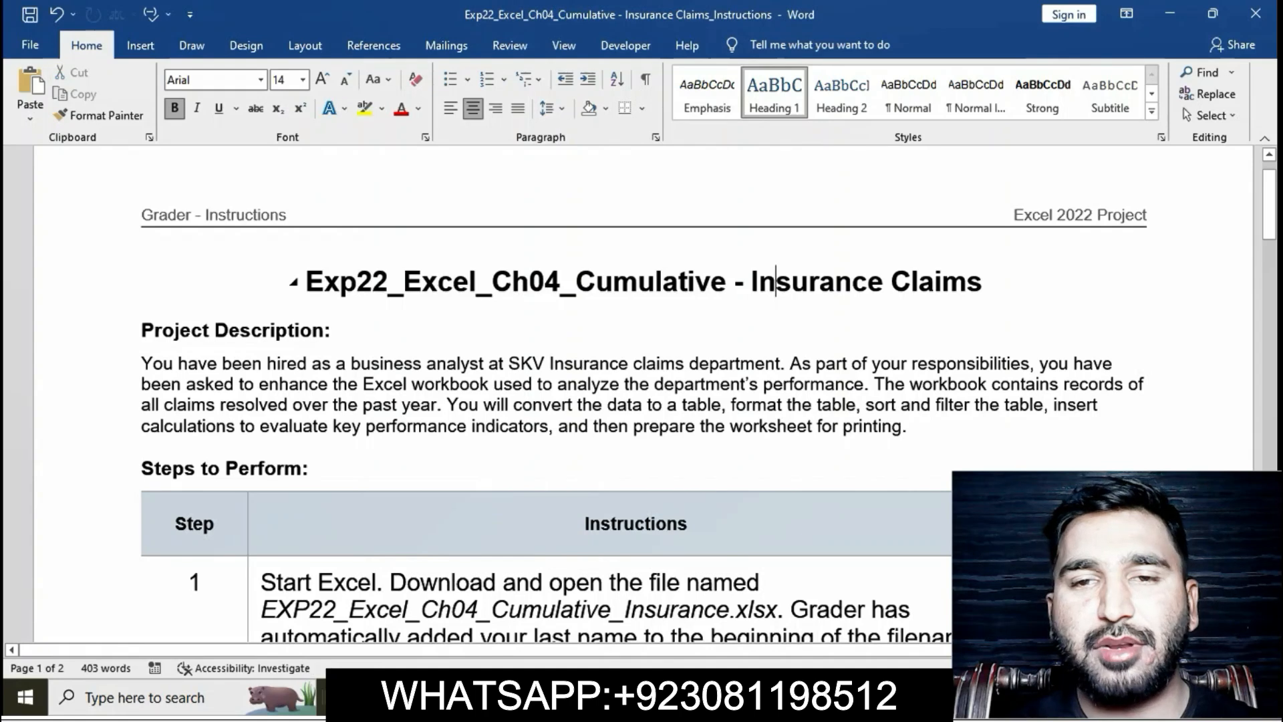
{"action": "left_click_drag", "start_coordinate": [307, 282], "coordinate": [989, 282]}
{"action": "left_click", "coordinate": [1015, 252]}
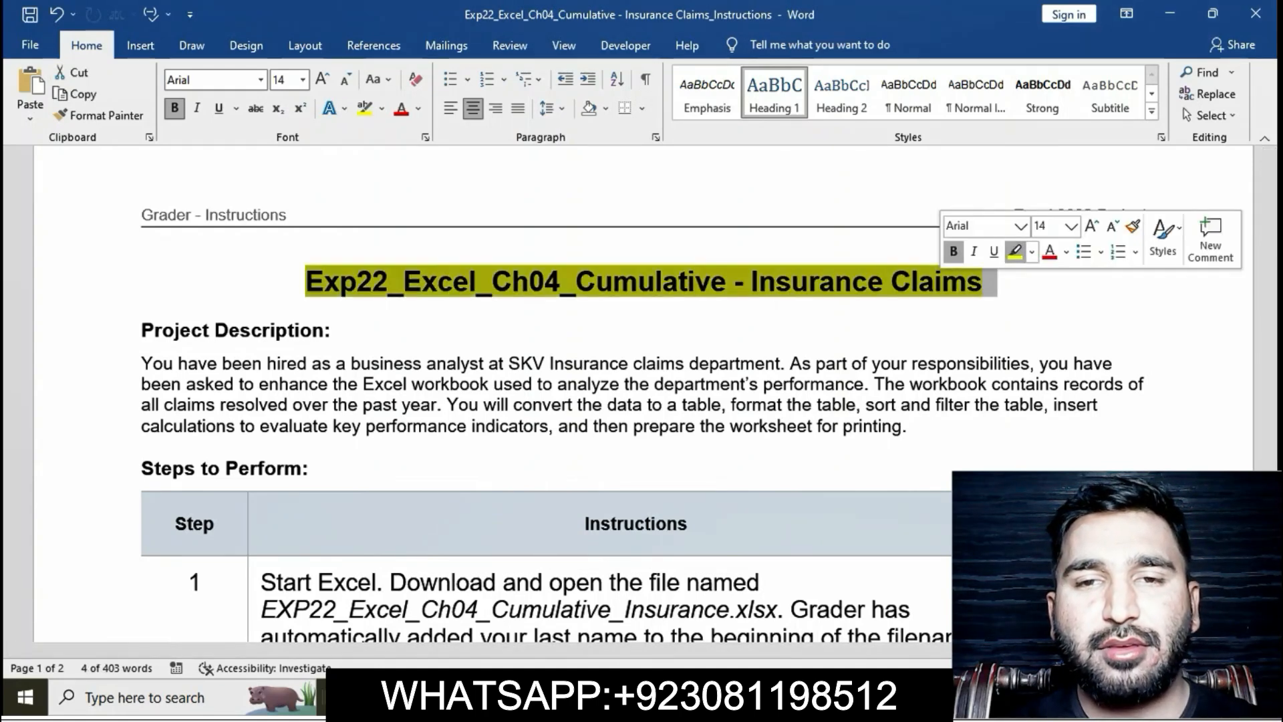
{"action": "left_click", "coordinate": [957, 364]}
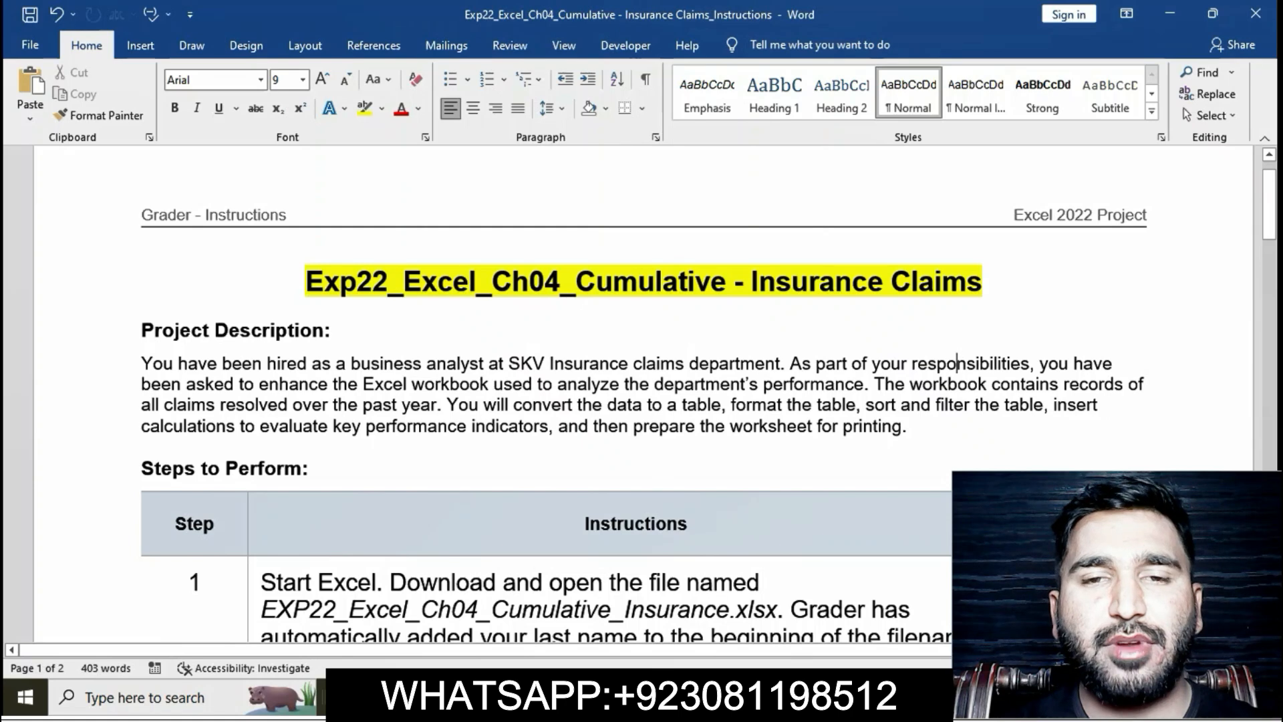
Highlight the step 1 instruction about opening the EXP22_Excel_Ch04_Cumulative_Insurance.xlsx file in yellow
{"action": "scroll", "coordinate": [642, 395], "scroll_direction": "down", "scroll_amount": 5}
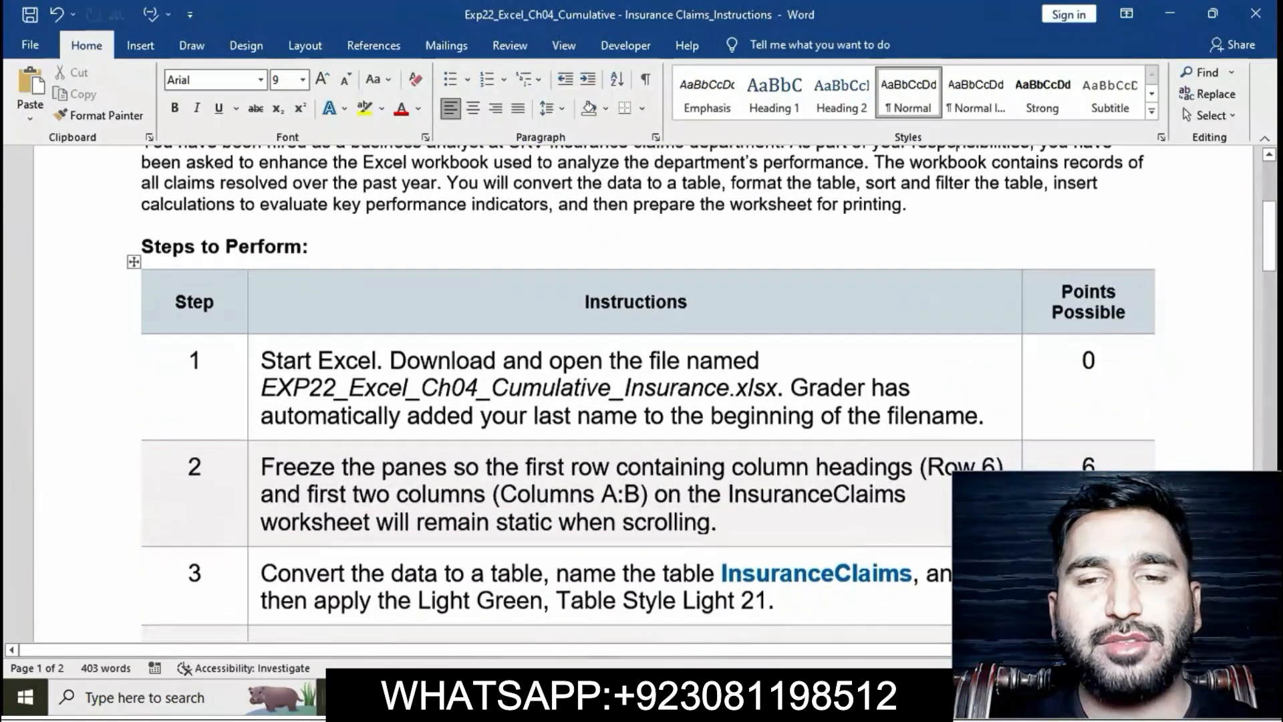
{"action": "scroll", "coordinate": [641, 394], "scroll_direction": "down", "scroll_amount": 1}
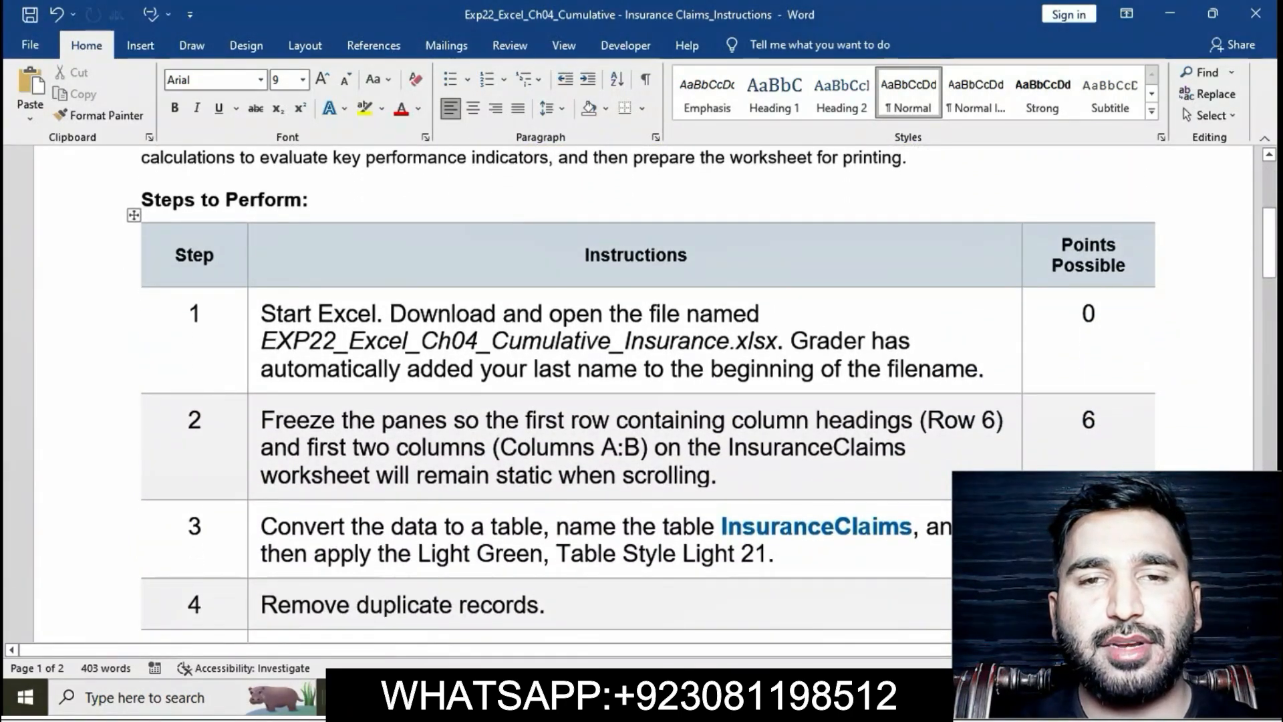
{"action": "left_click", "coordinate": [254, 320]}
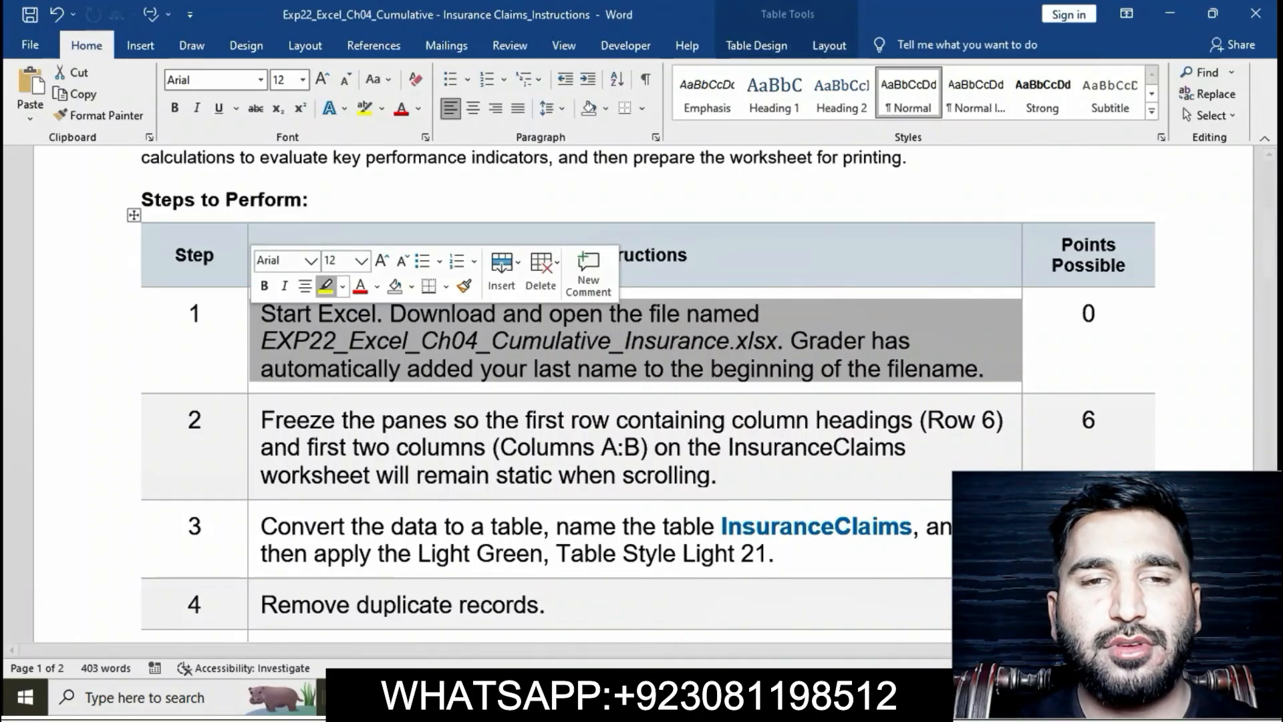
{"action": "left_click", "coordinate": [326, 286]}
{"action": "left_click", "coordinate": [337, 341]}
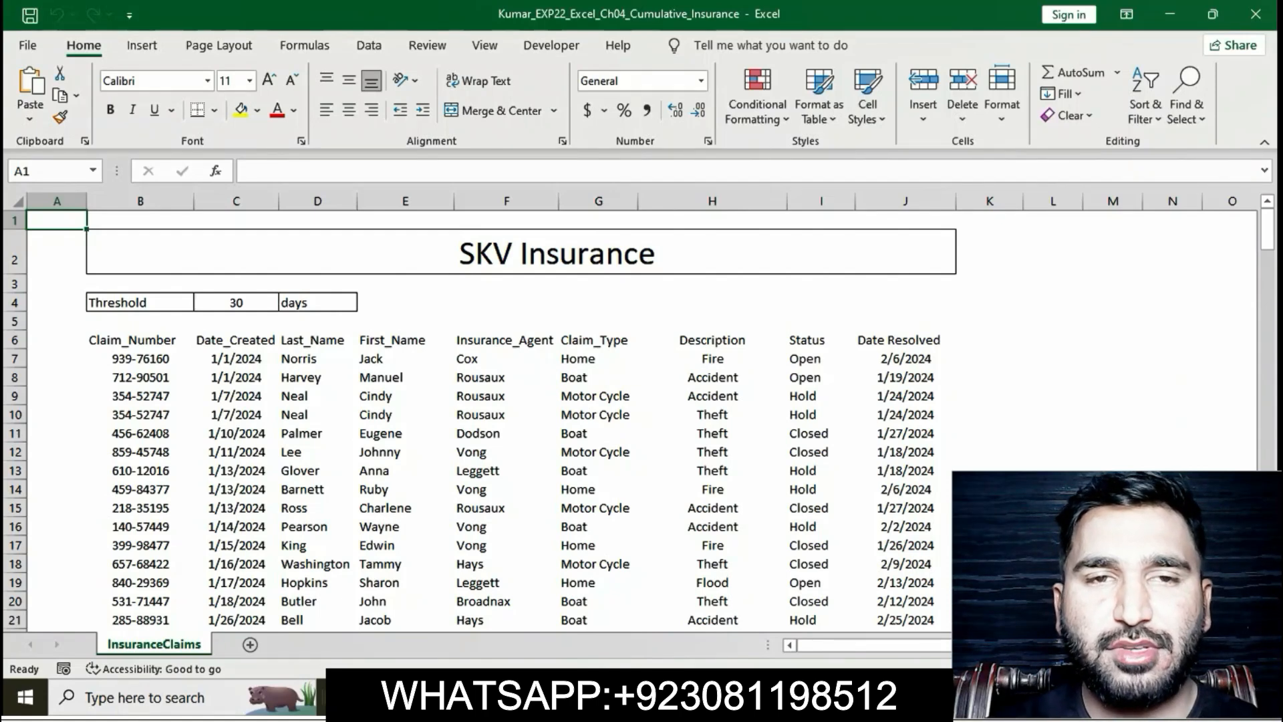
Examine the claim records on the InsuranceClaims worksheet from the column headings down to the last row
{"action": "scroll", "coordinate": [468, 421], "scroll_direction": "down", "scroll_amount": 5}
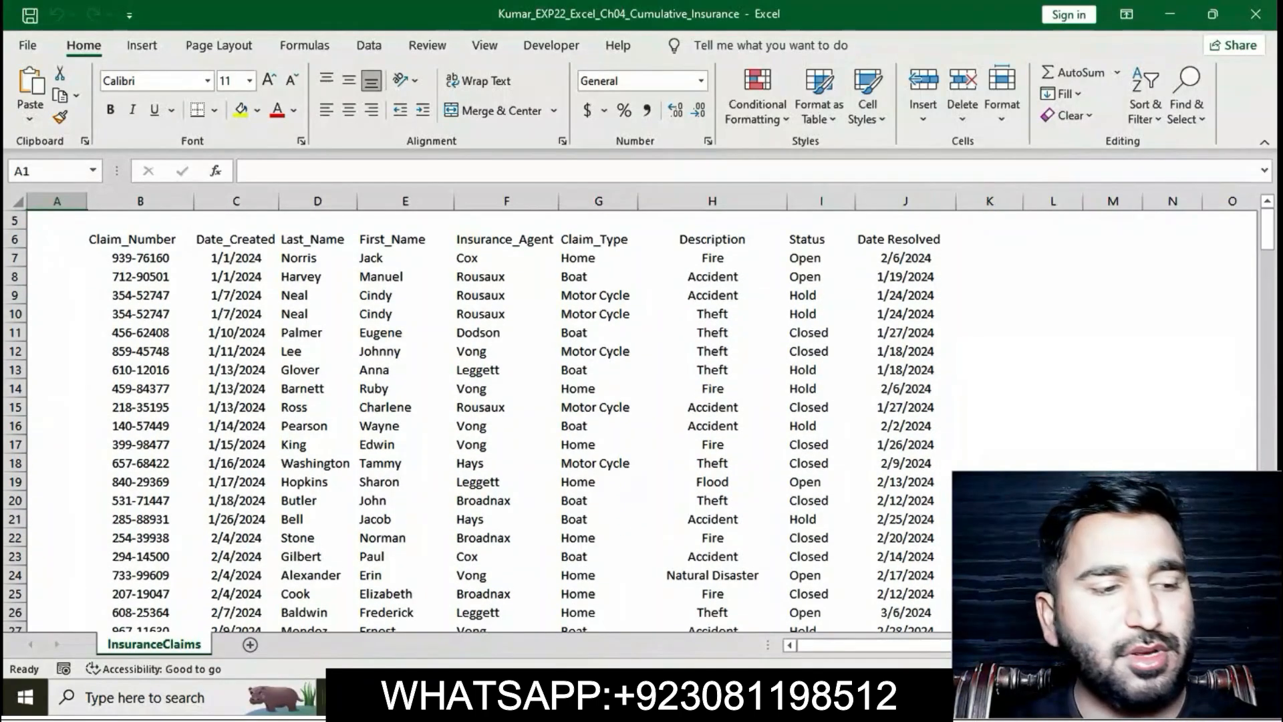
{"action": "scroll", "coordinate": [468, 421], "scroll_direction": "down", "scroll_amount": 10}
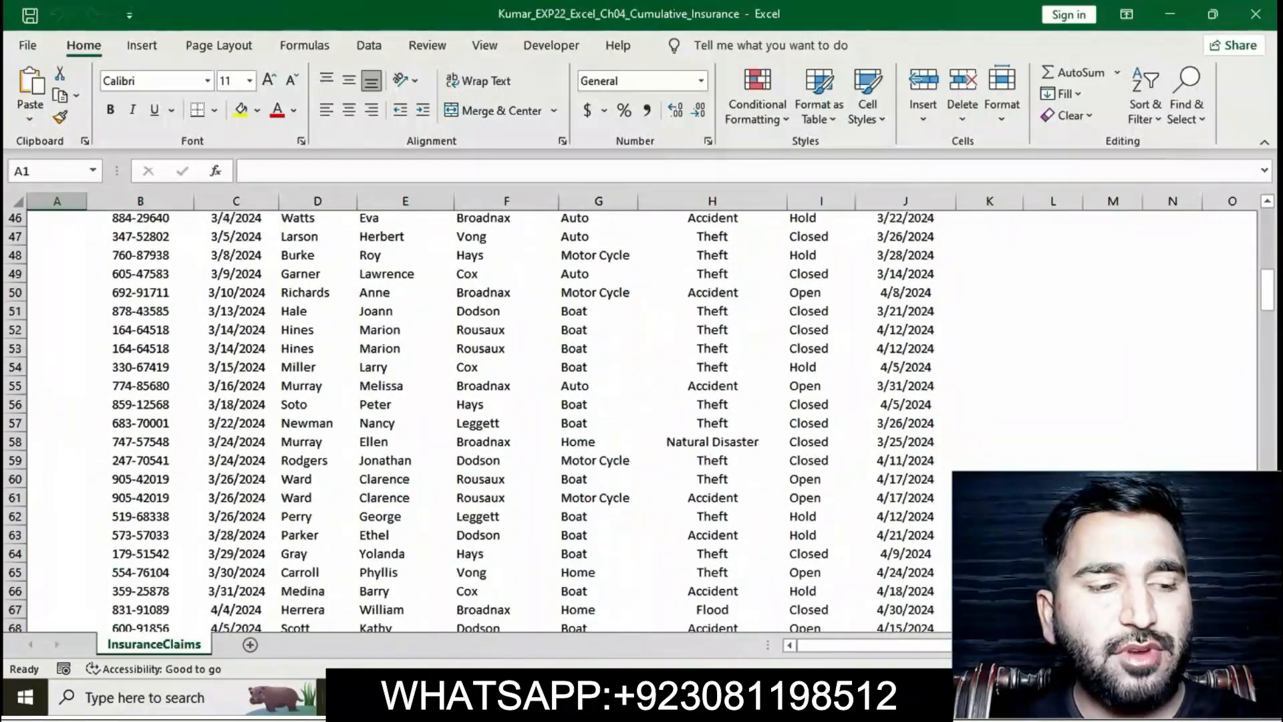
{"action": "scroll", "coordinate": [467, 421], "scroll_direction": "down", "scroll_amount": 13}
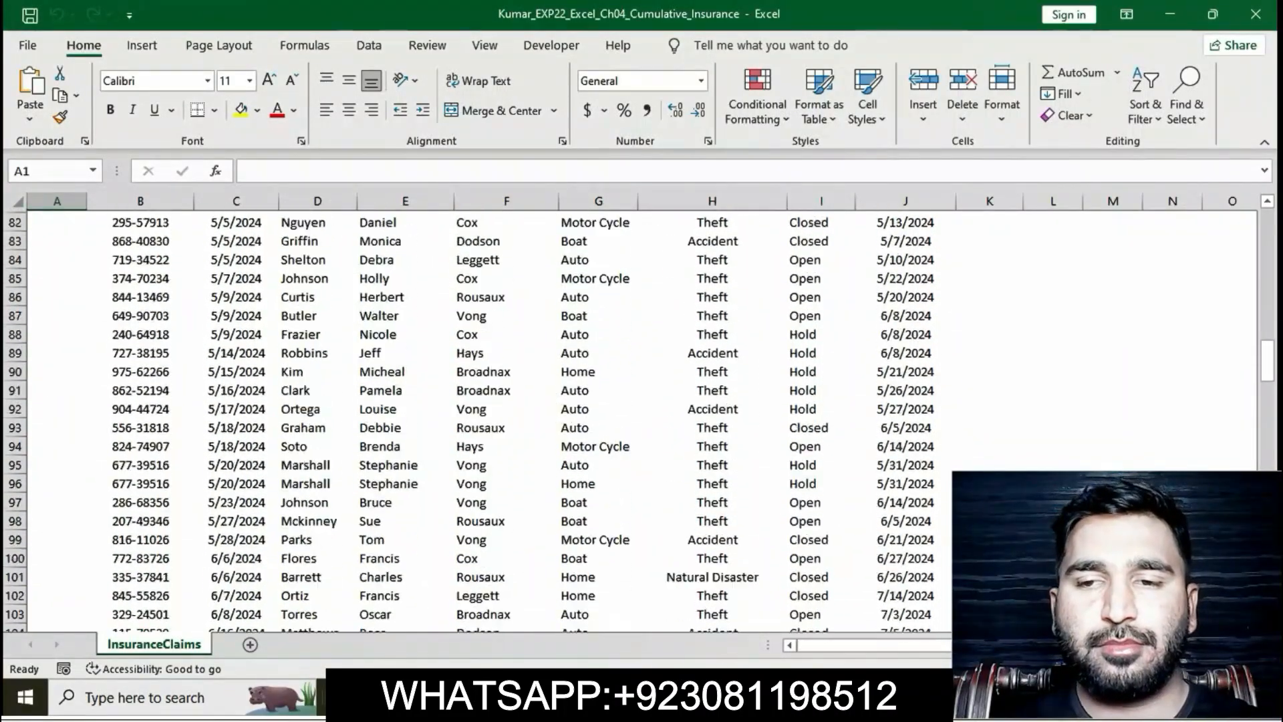
{"action": "scroll", "coordinate": [468, 421], "scroll_direction": "down", "scroll_amount": 16}
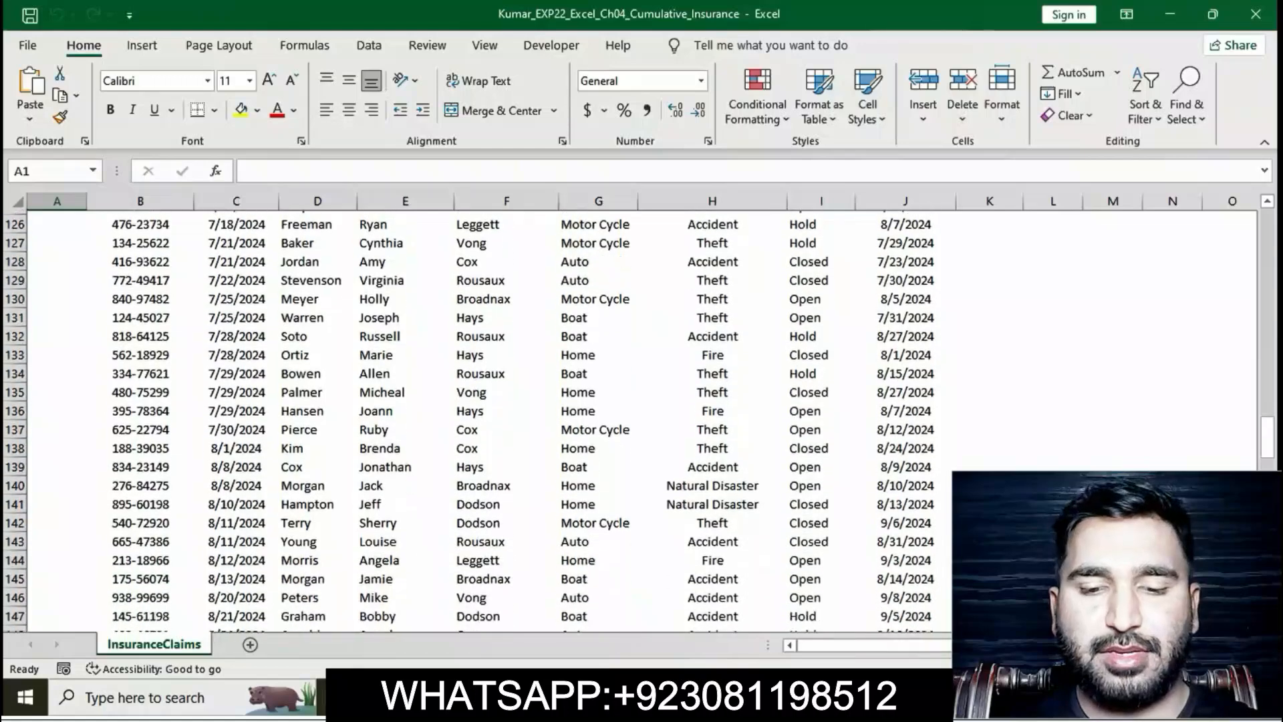
{"action": "scroll", "coordinate": [468, 421], "scroll_direction": "down", "scroll_amount": 14}
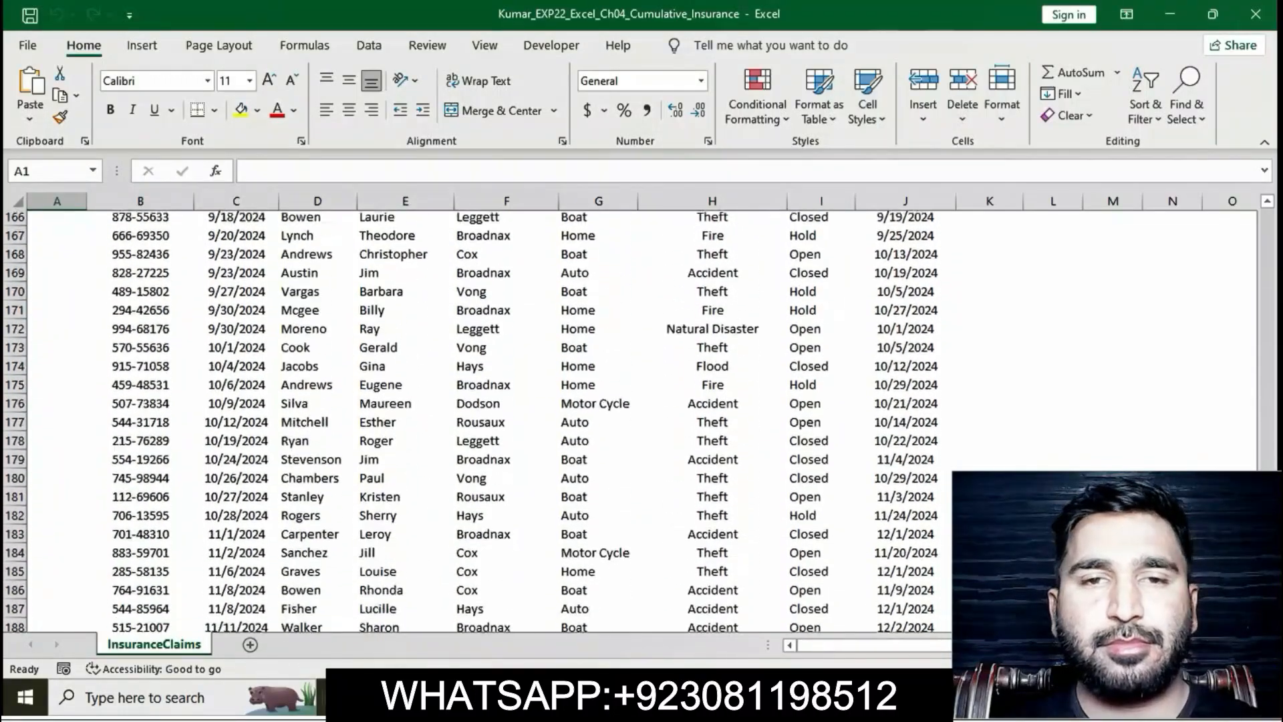
{"action": "scroll", "coordinate": [467, 421], "scroll_direction": "down", "scroll_amount": 10}
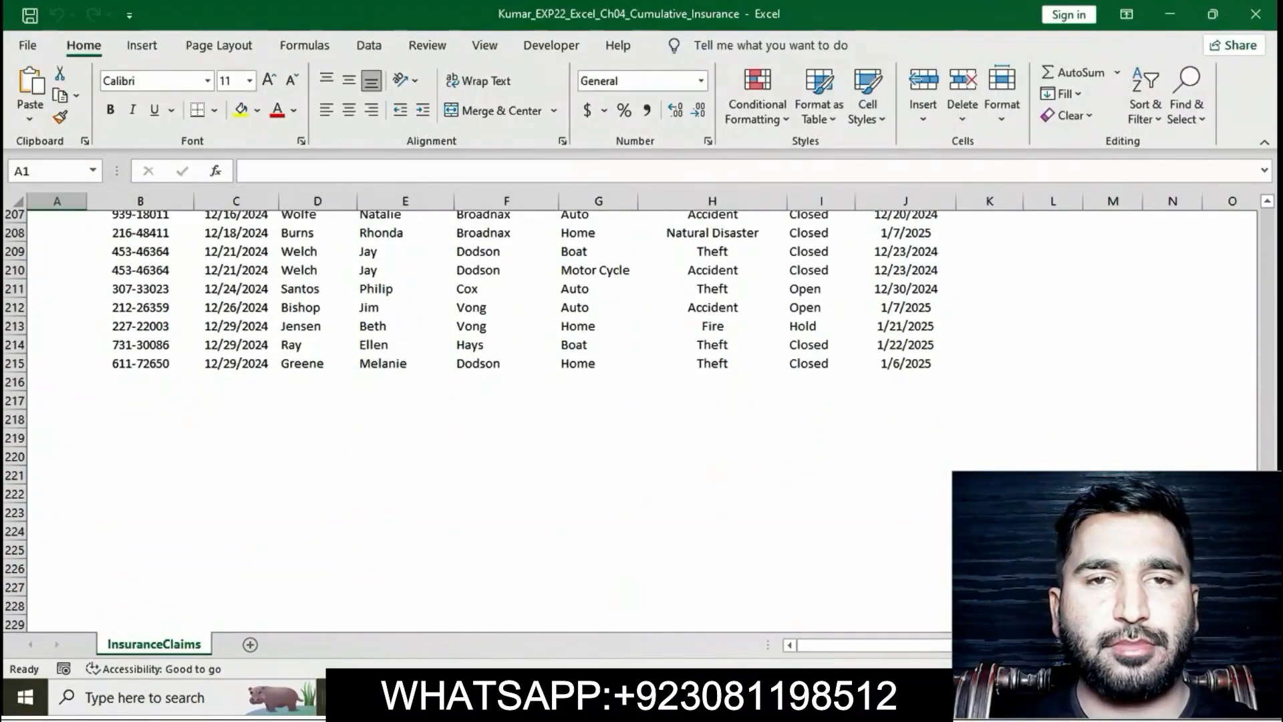
{"action": "scroll", "coordinate": [467, 421], "scroll_direction": "up", "scroll_amount": 15}
{"action": "scroll", "coordinate": [467, 421], "scroll_direction": "up", "scroll_amount": 20}
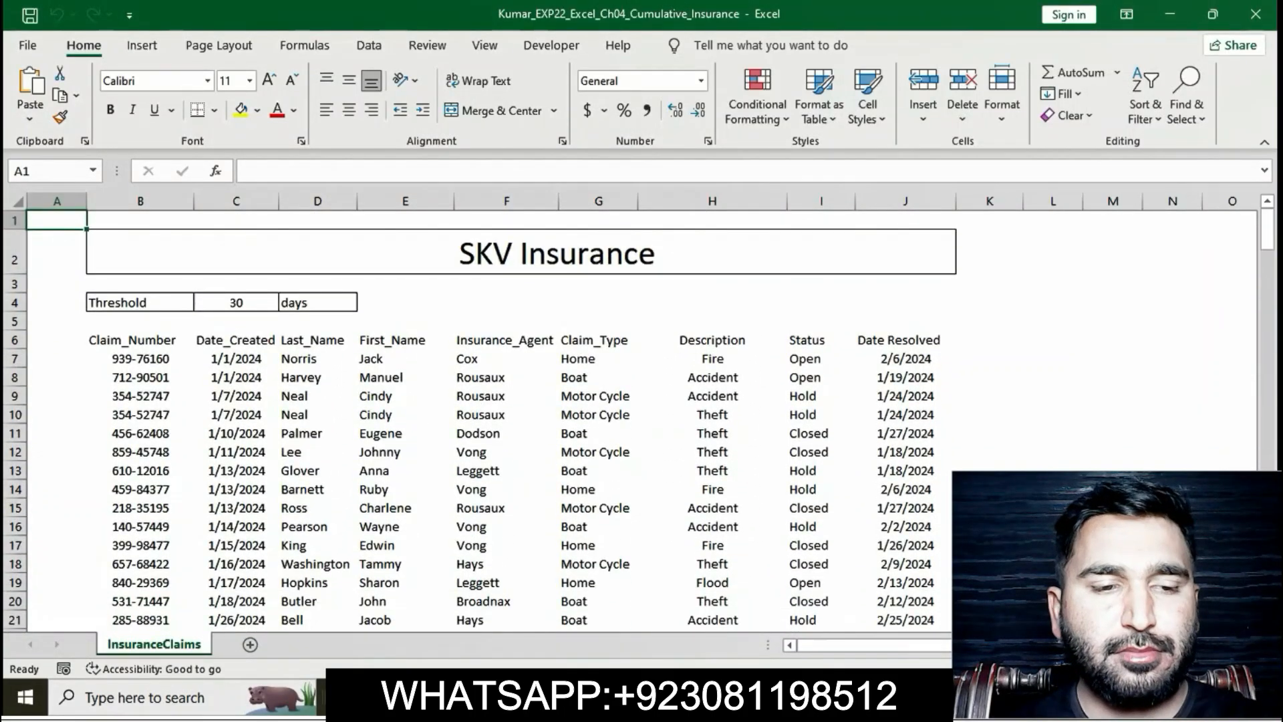
Switch to the Word instructions, remove the highlight from step 1, and highlight the step 2 freeze-panes instruction in yellow
{"action": "key", "text": "alt+Tab"}
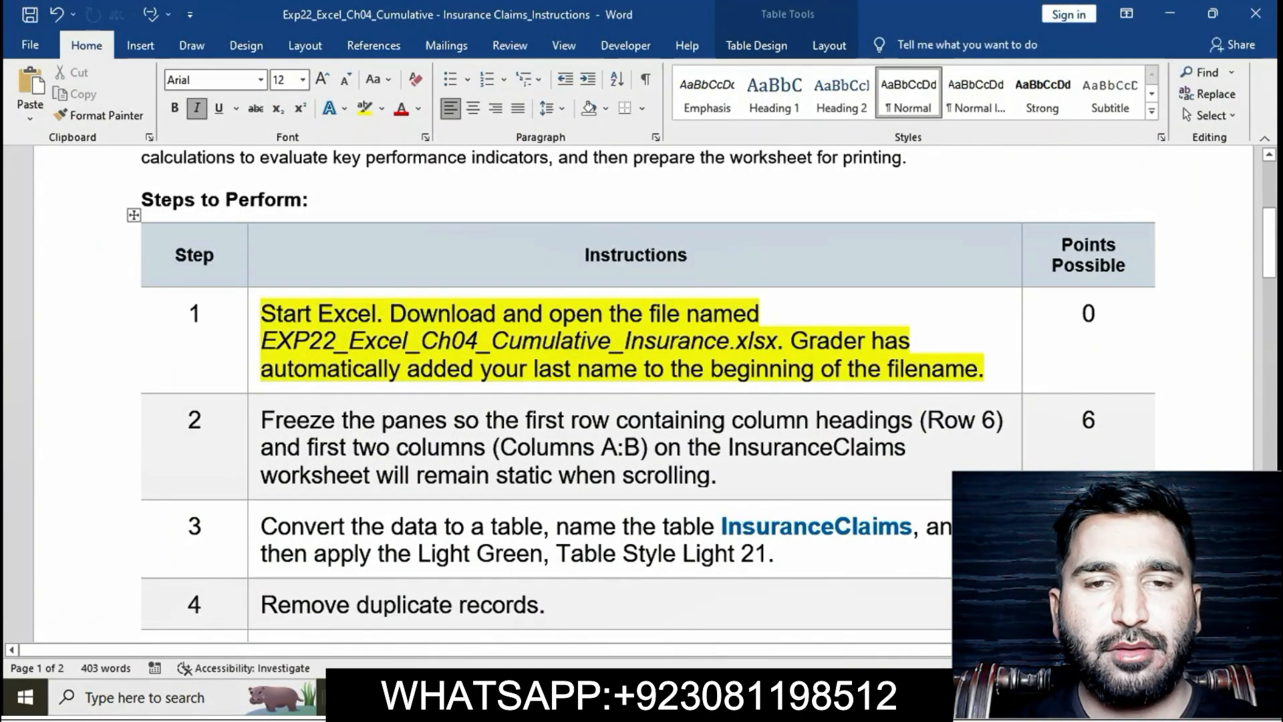
{"action": "triple_click", "coordinate": [337, 341]}
{"action": "left_click", "coordinate": [331, 288]}
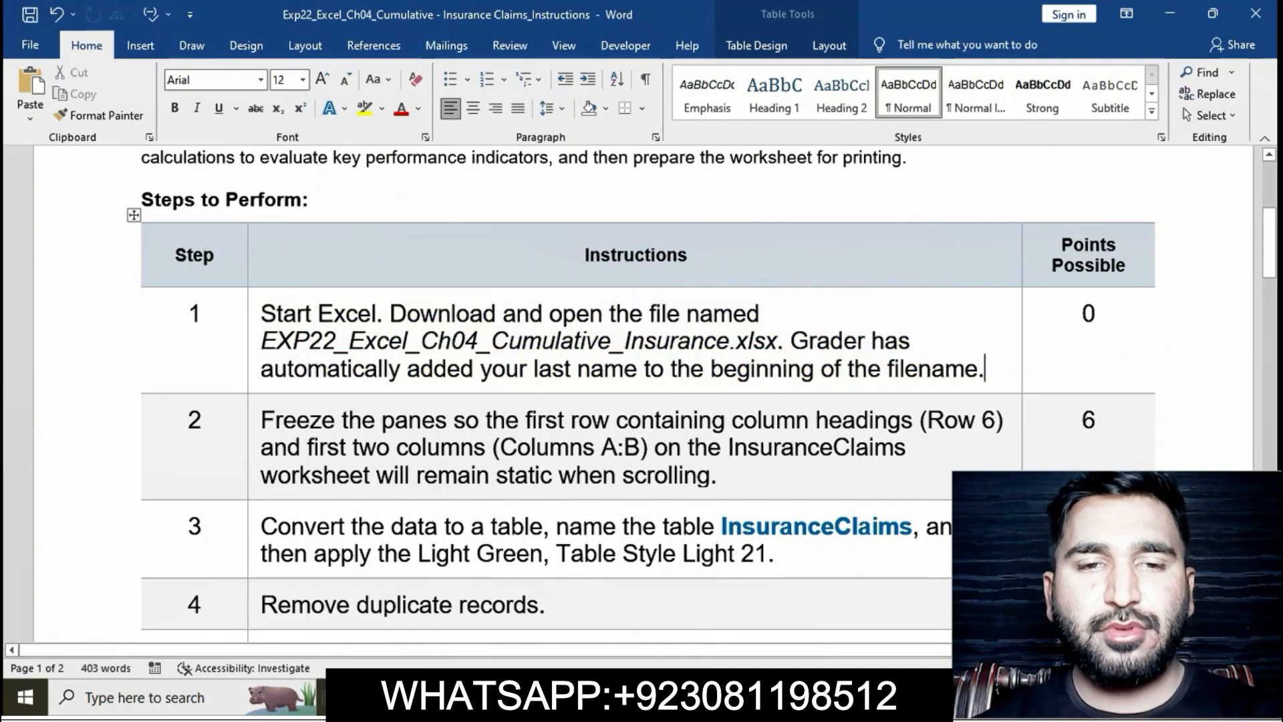
{"action": "scroll", "coordinate": [641, 394], "scroll_direction": "down", "scroll_amount": 2}
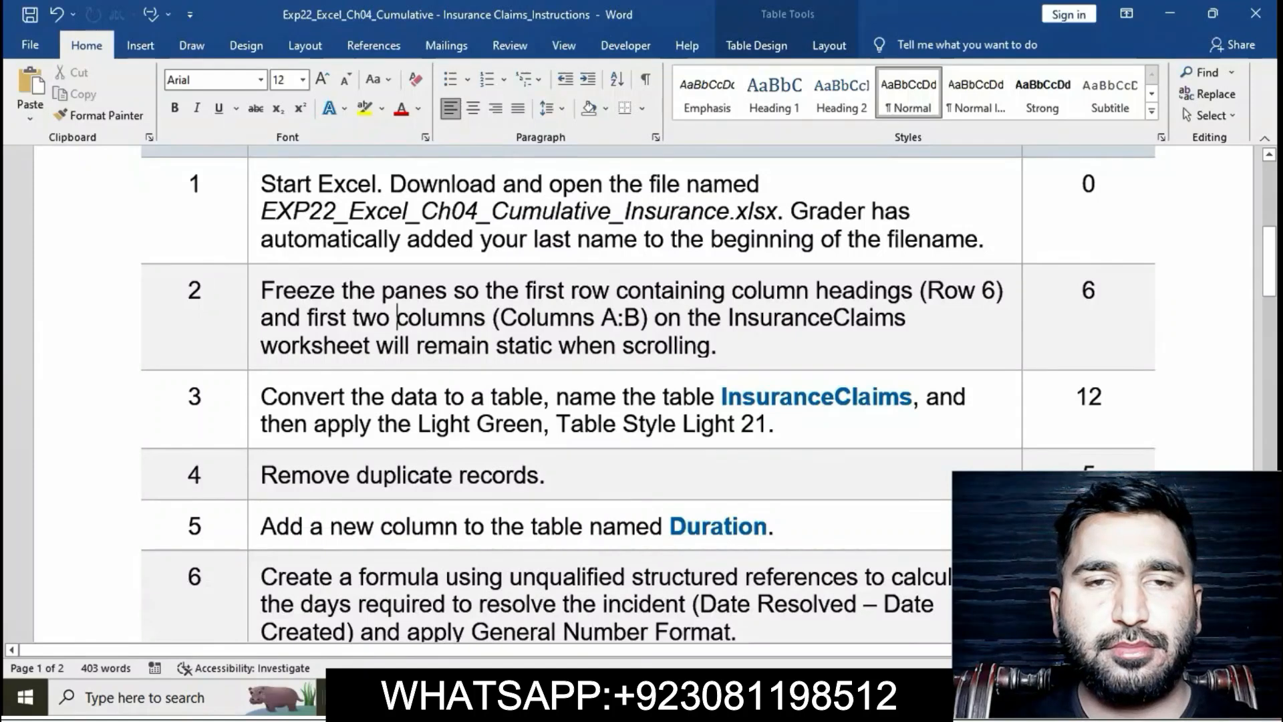
{"action": "triple_click", "coordinate": [398, 317]}
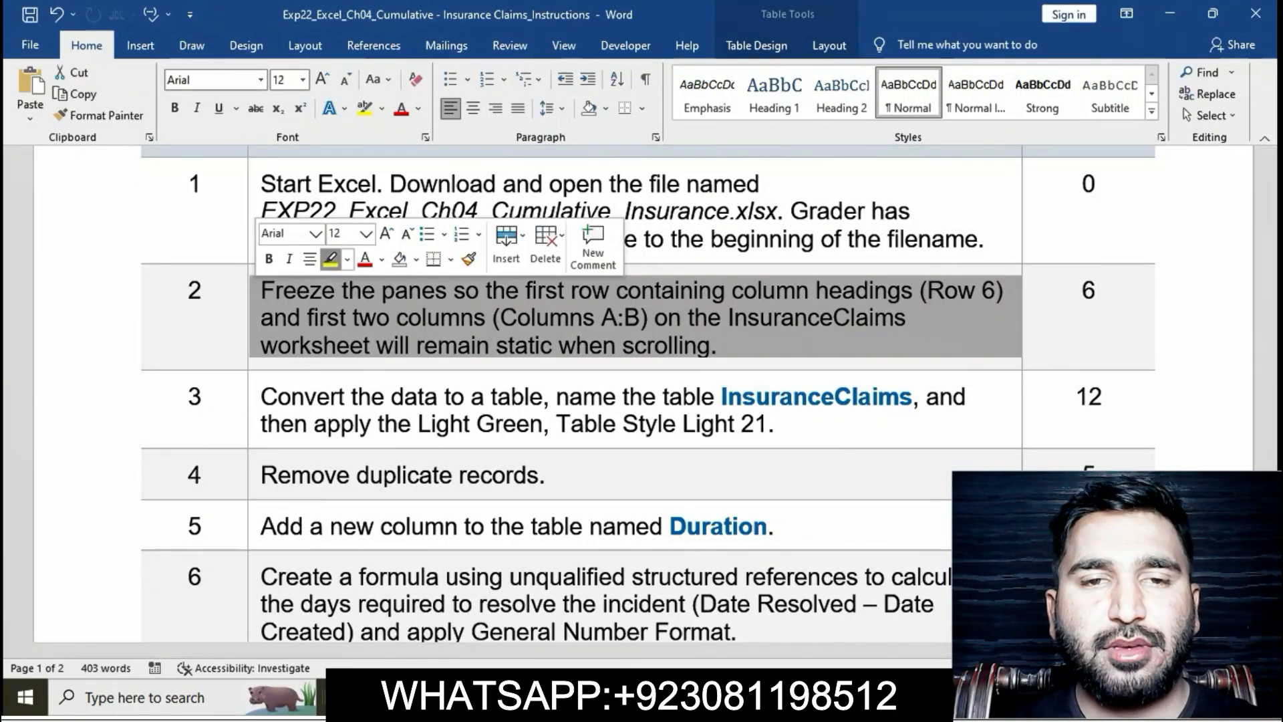
{"action": "left_click", "coordinate": [330, 259]}
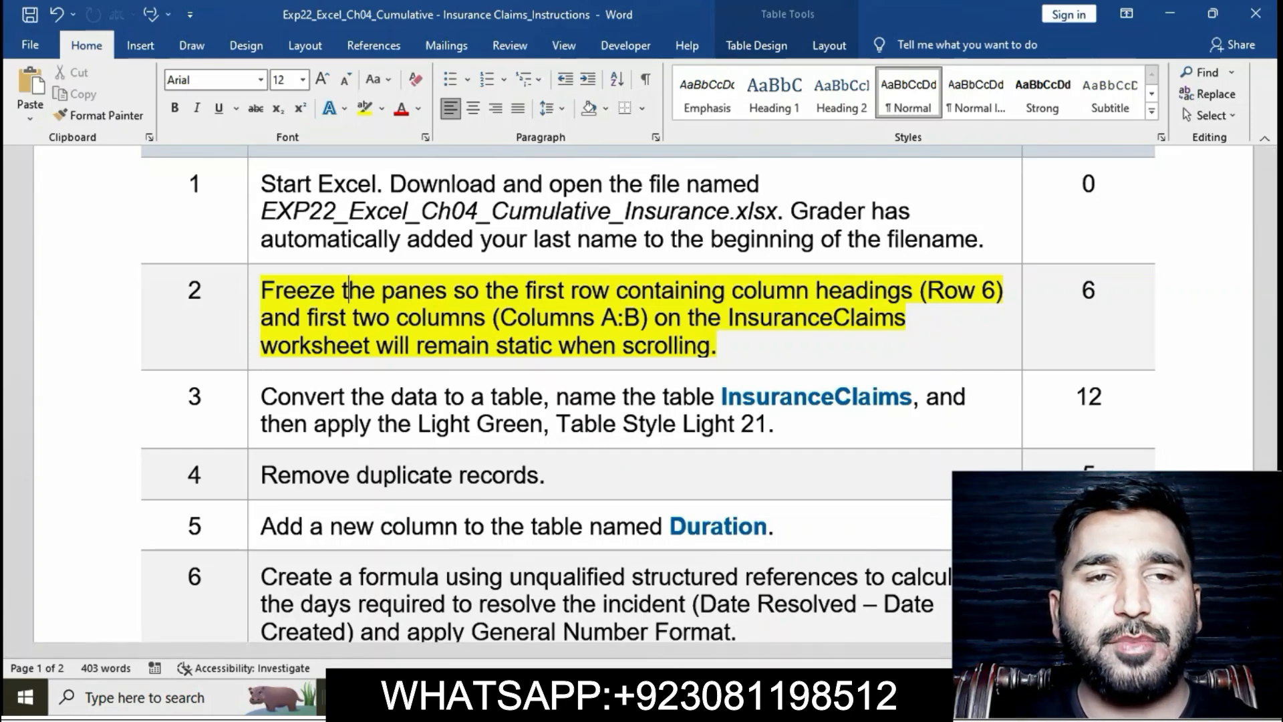
{"action": "triple_click", "coordinate": [897, 344]}
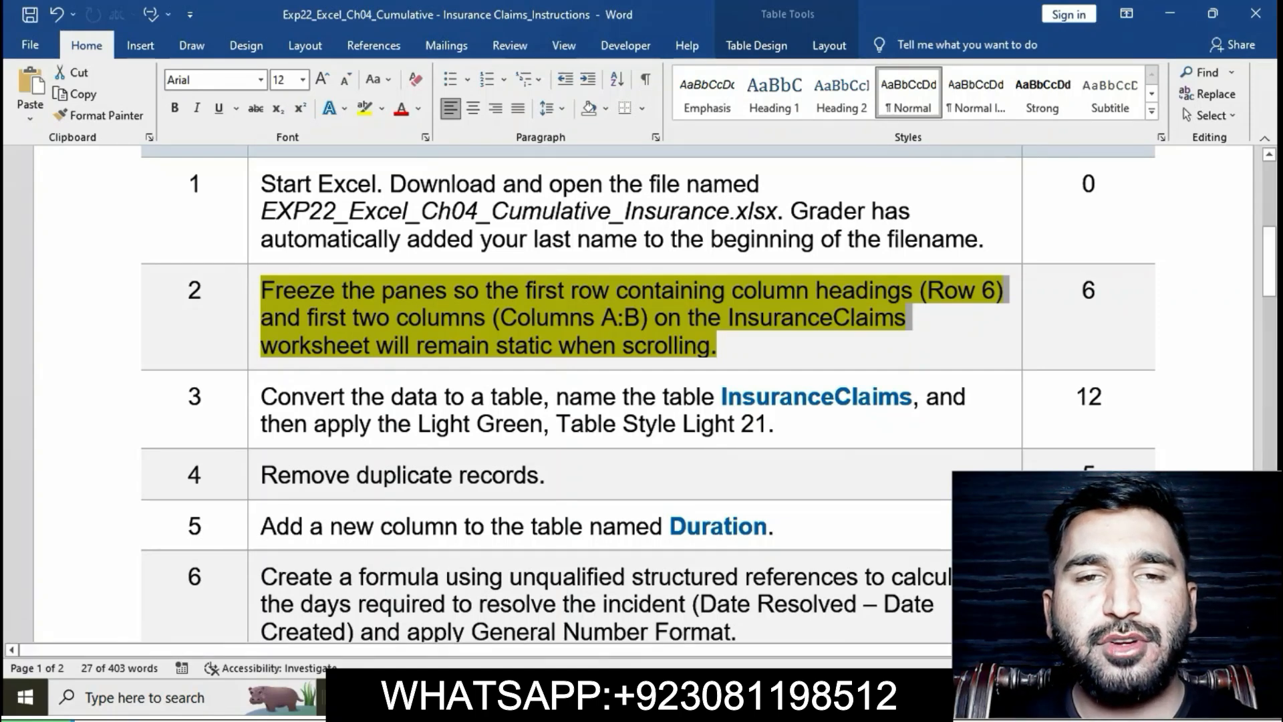
Switch to the Excel workbook and freeze the InsuranceClaims panes at cell C7, locking rows 1 to 6 and columns A:B
{"action": "key", "text": "alt+Tab"}
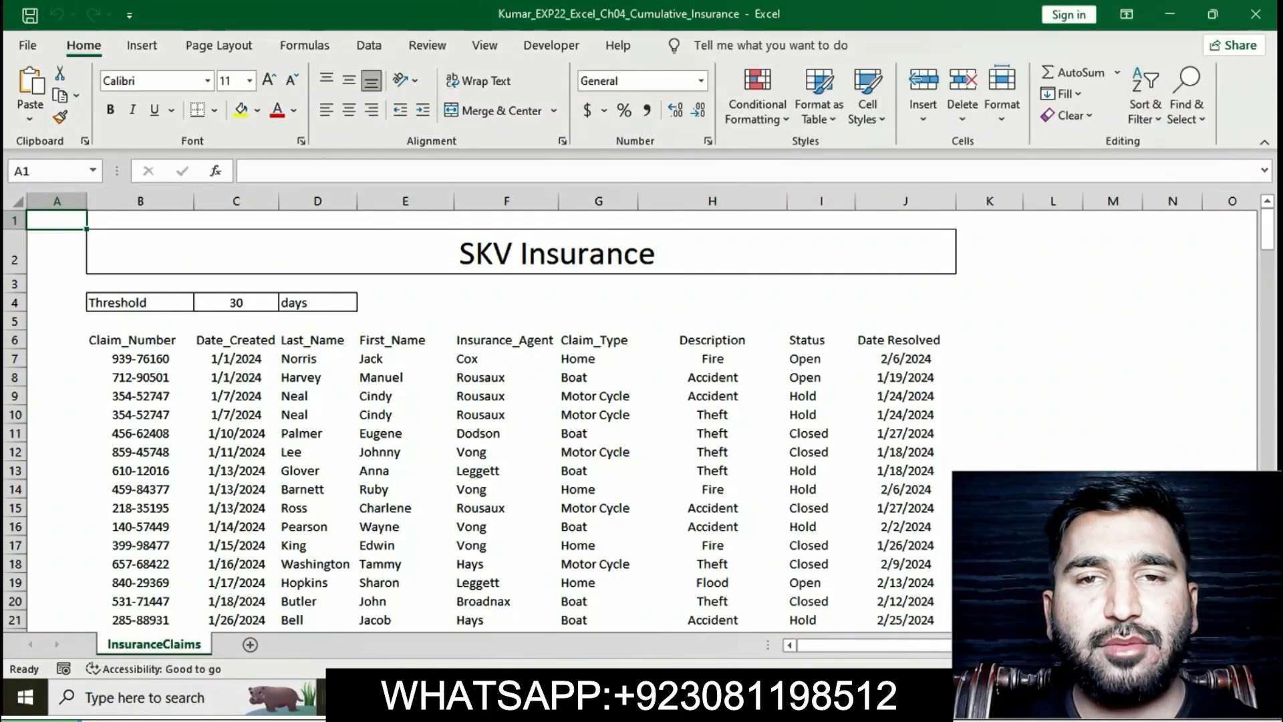
{"action": "left_click", "coordinate": [236, 359]}
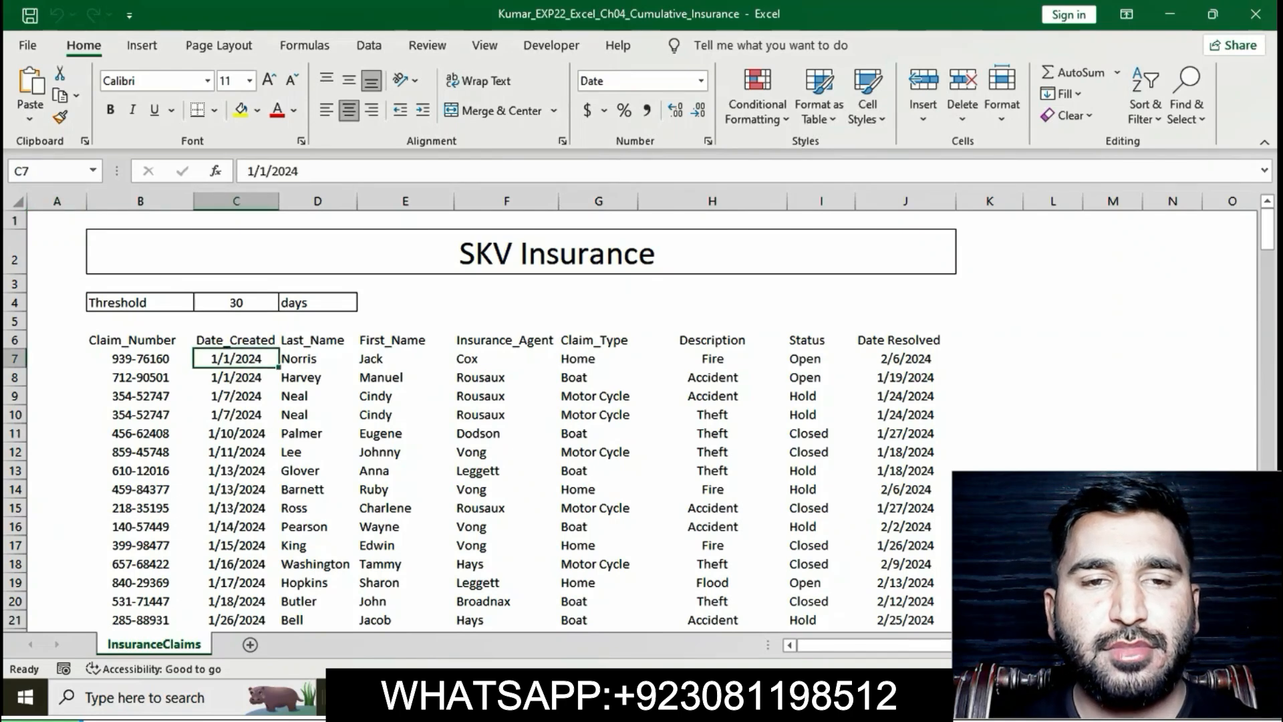
{"action": "key", "text": "alt+Tab"}
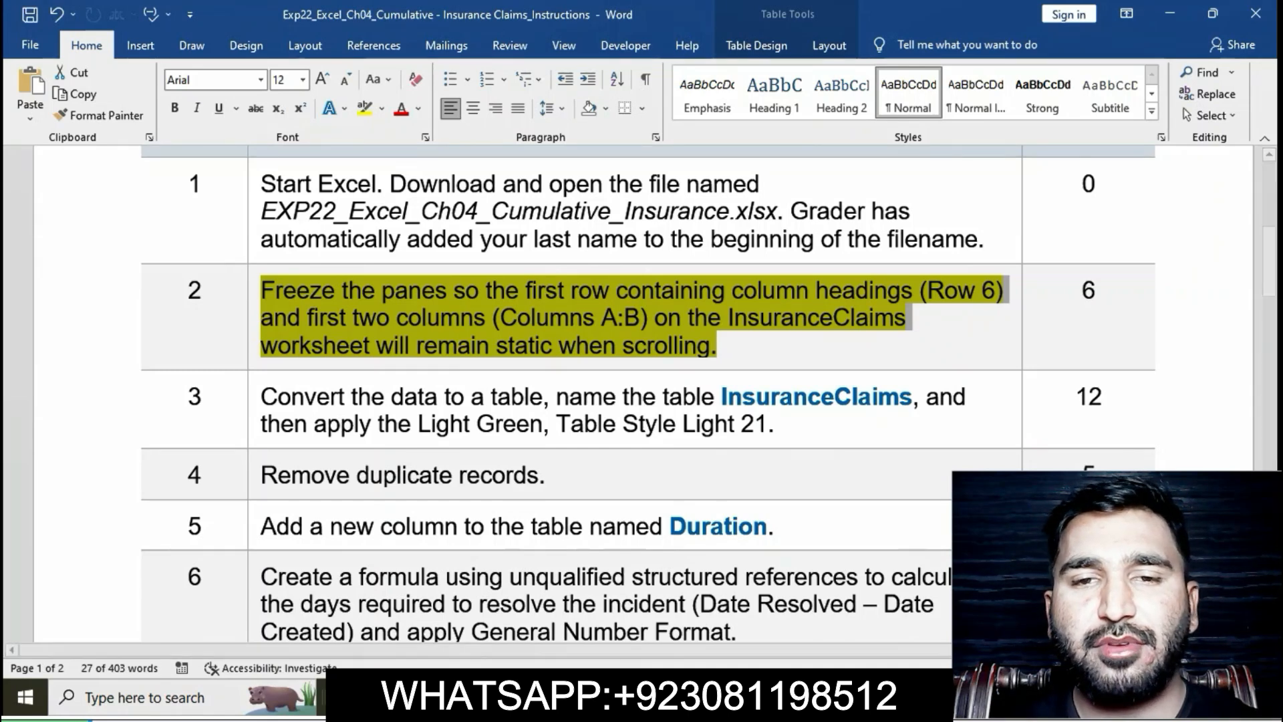
{"action": "left_click", "coordinate": [769, 698]}
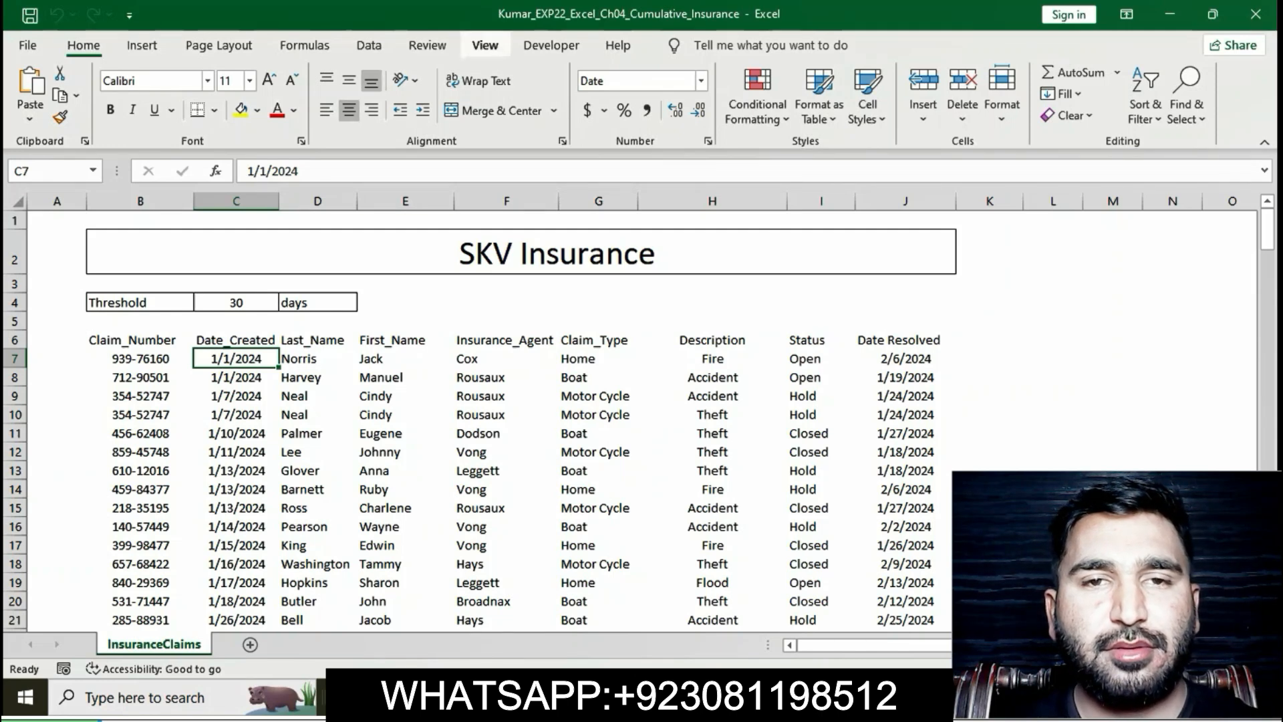
{"action": "left_click", "coordinate": [485, 45]}
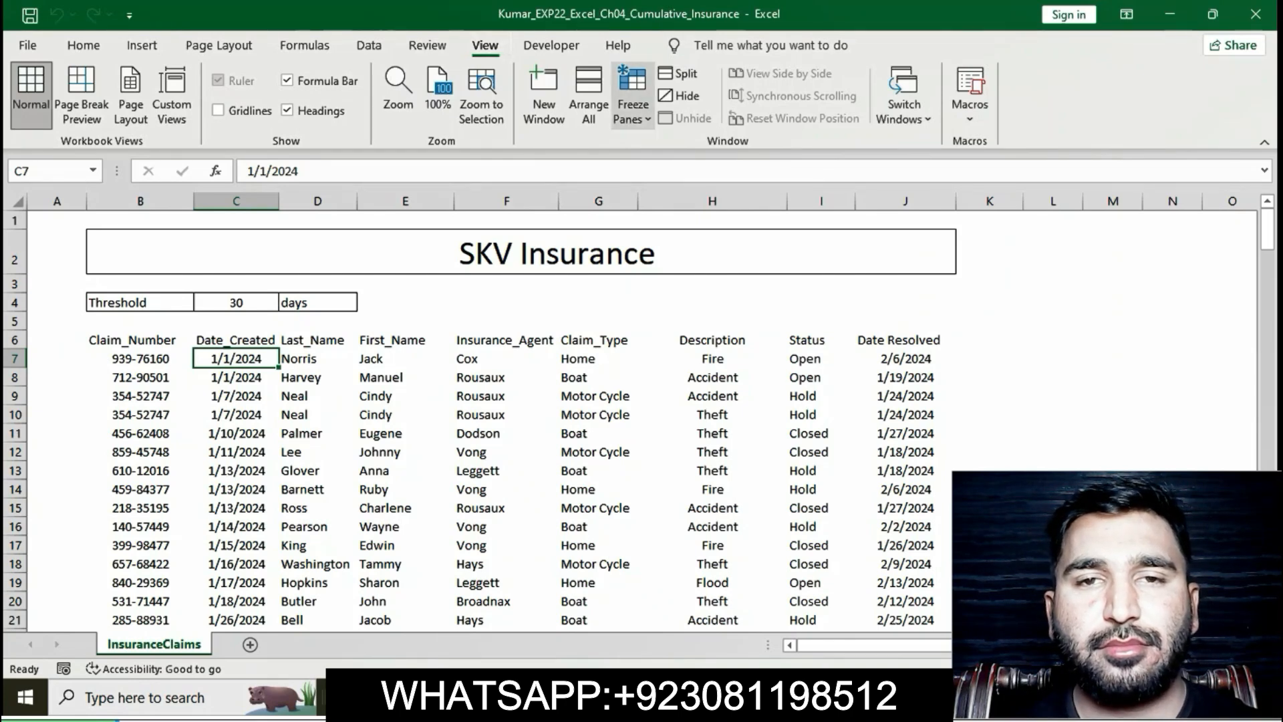
{"action": "left_click", "coordinate": [632, 104]}
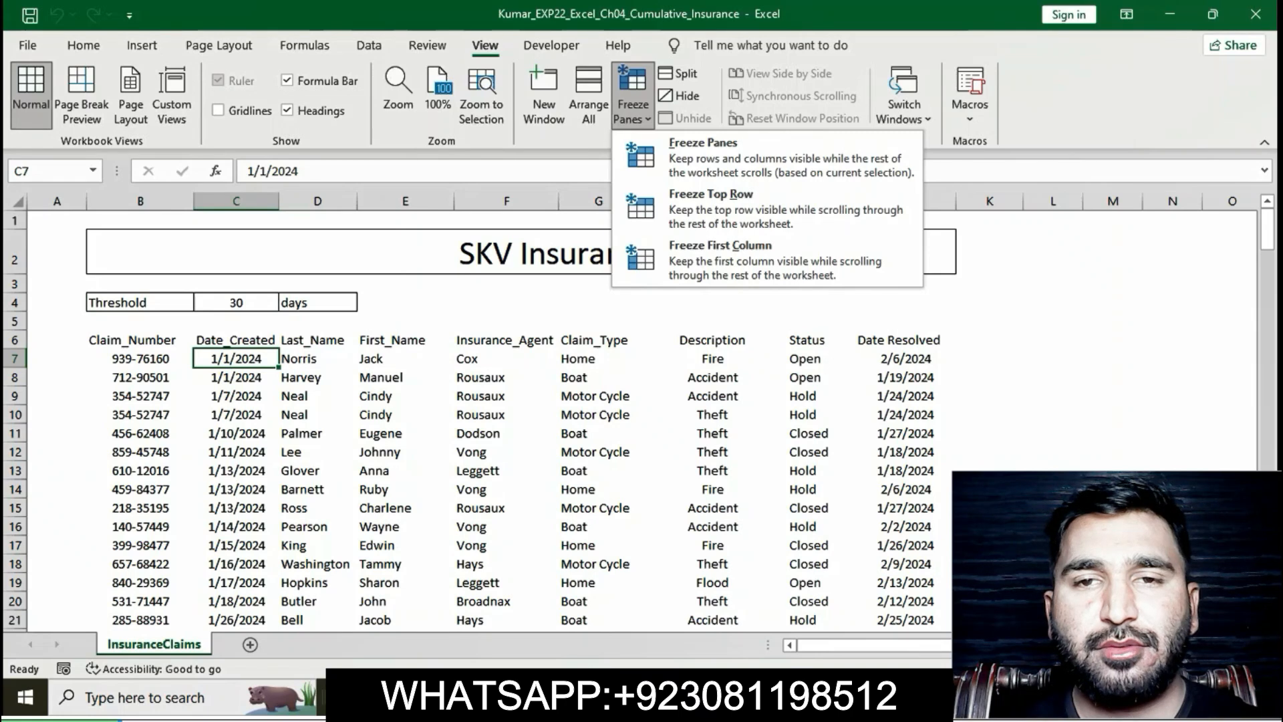
{"action": "left_click", "coordinate": [703, 151]}
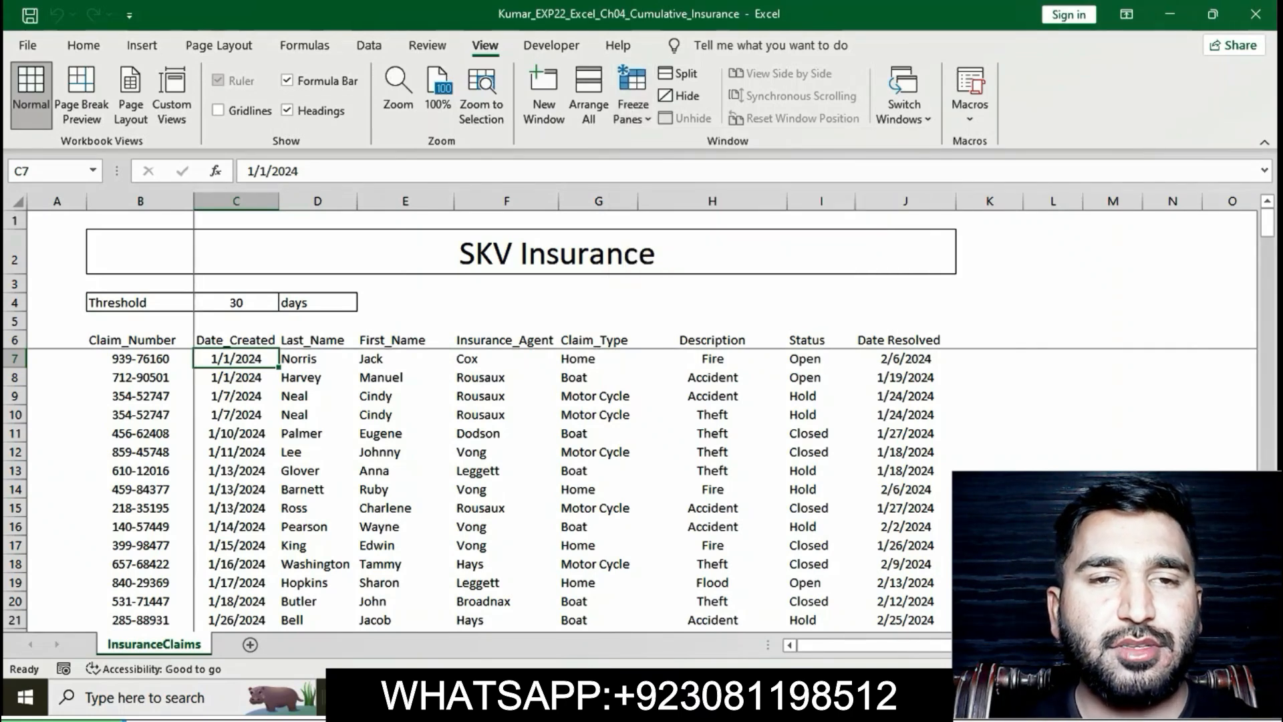
Check how the frozen heading rows and columns A:B behave when moving through the claim records vertically and horizontally
{"action": "left_click", "coordinate": [598, 378]}
{"action": "scroll", "coordinate": [598, 378], "scroll_direction": "down", "scroll_amount": 2}
{"action": "scroll", "coordinate": [598, 378], "scroll_direction": "down", "scroll_amount": 1}
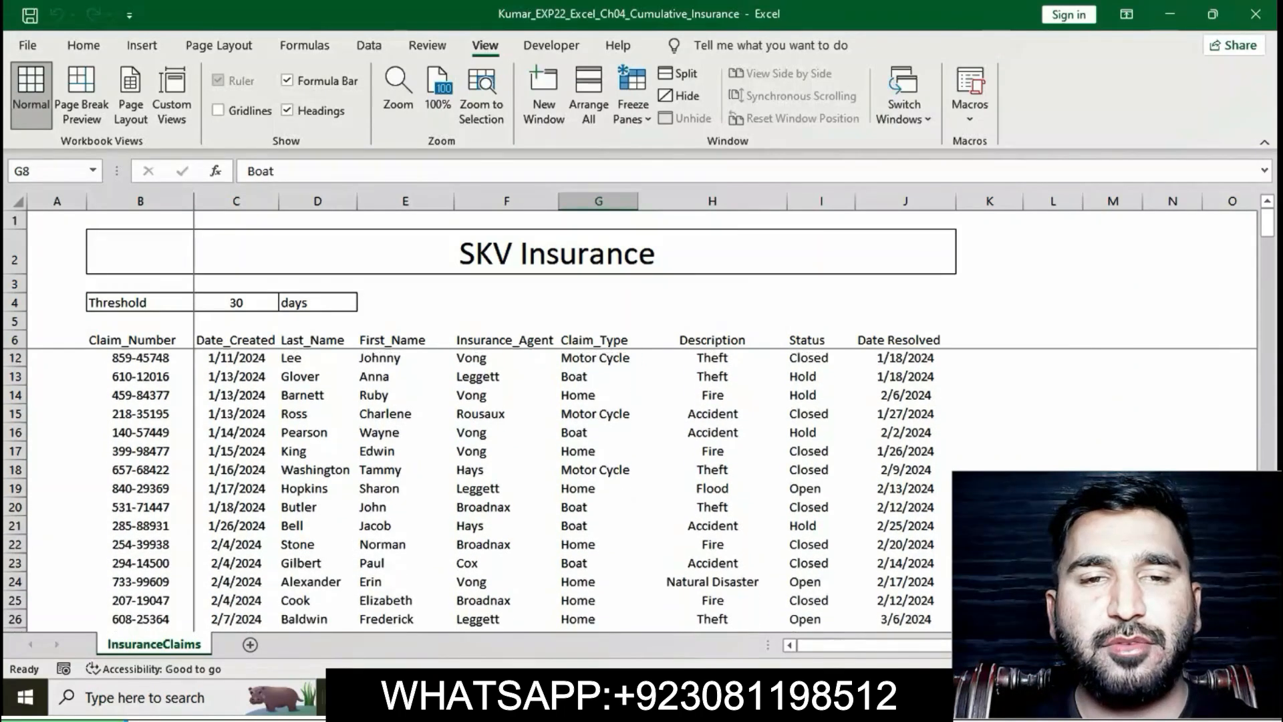
{"action": "scroll", "coordinate": [598, 378], "scroll_direction": "up", "scroll_amount": 2}
{"action": "scroll", "coordinate": [598, 377], "scroll_direction": "left", "scroll_amount": 2}
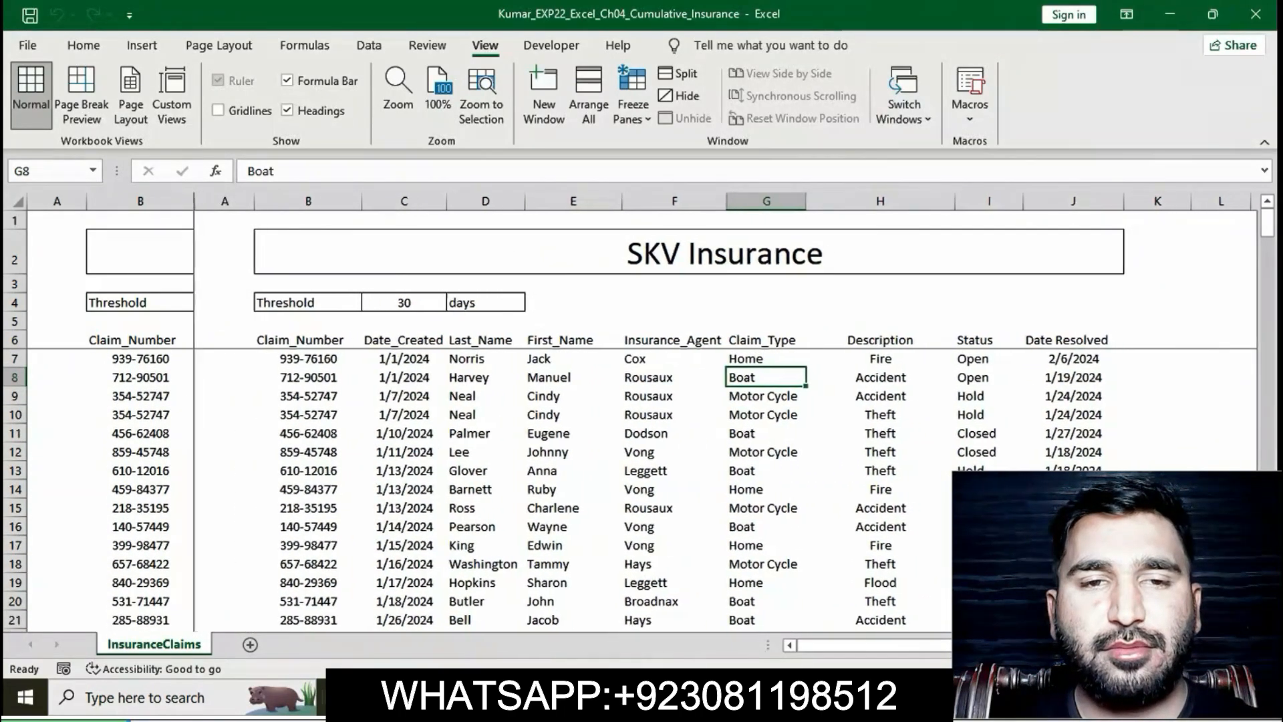
{"action": "scroll", "coordinate": [599, 377], "scroll_direction": "right", "scroll_amount": 2}
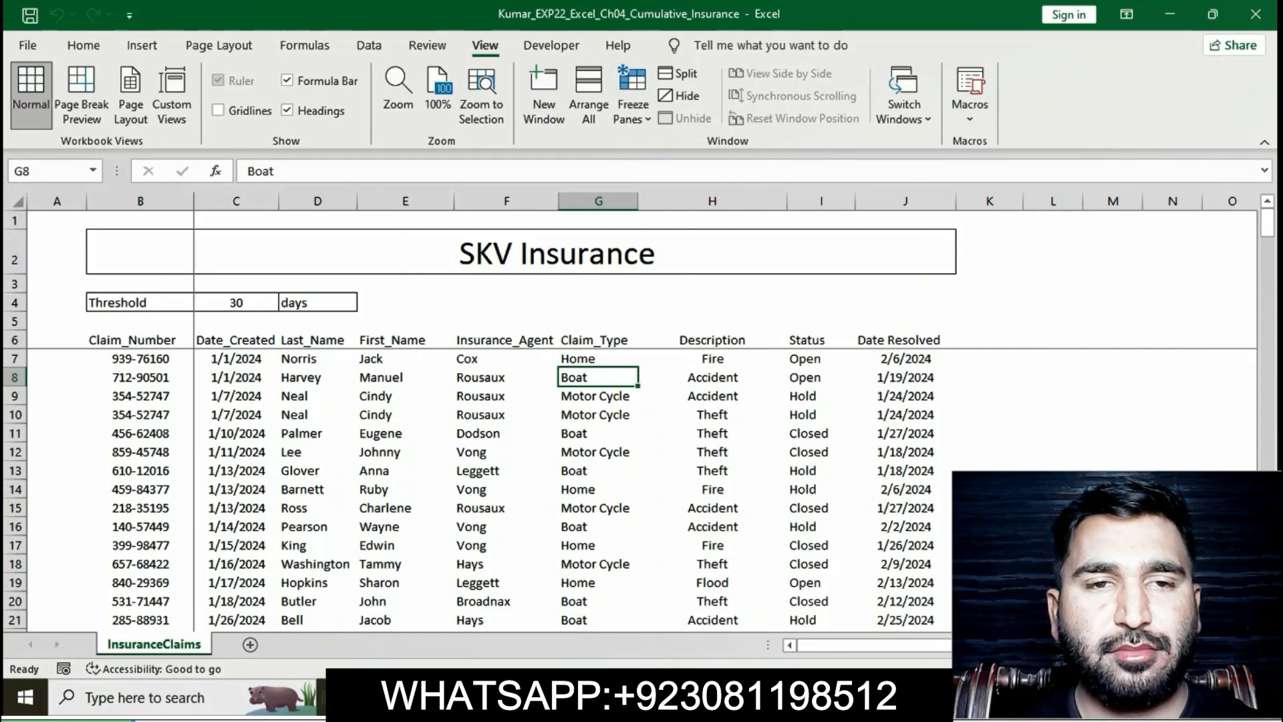
Switch to the Word instructions, remove the highlight from step 2, and highlight the step 3 table instruction in yellow
{"action": "key", "text": "alt+Tab"}
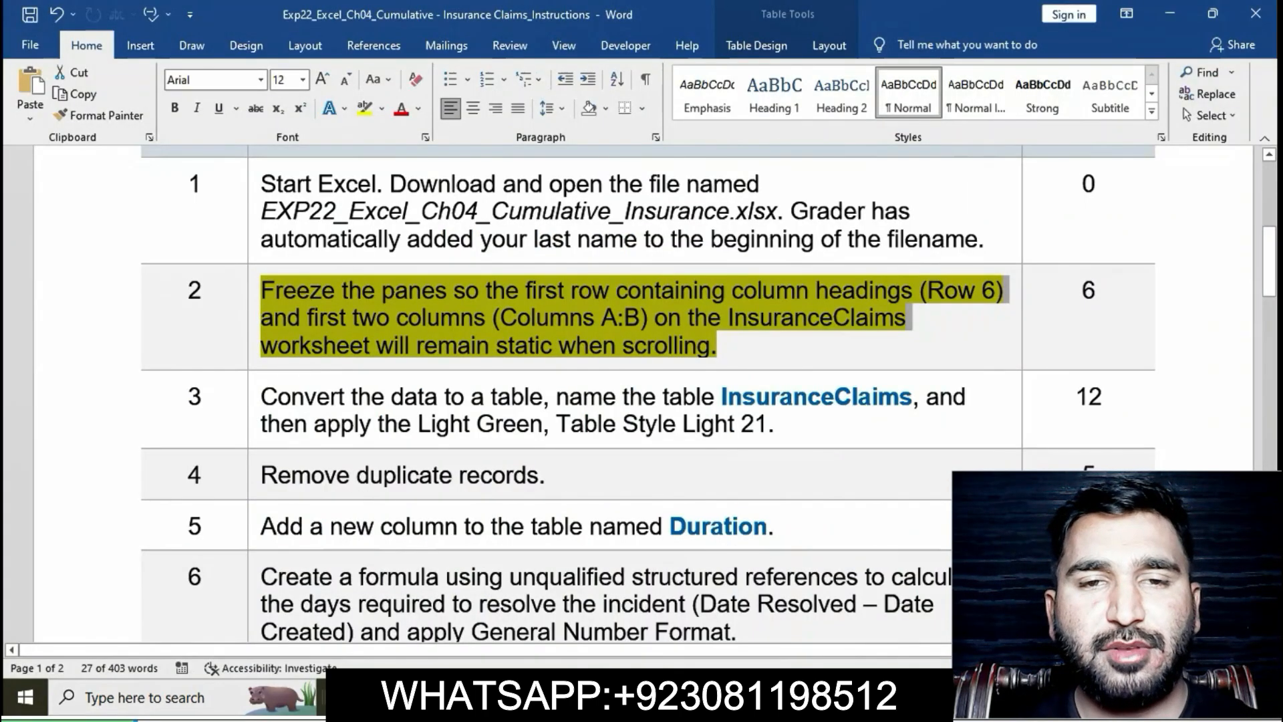
{"action": "left_click", "coordinate": [717, 346]}
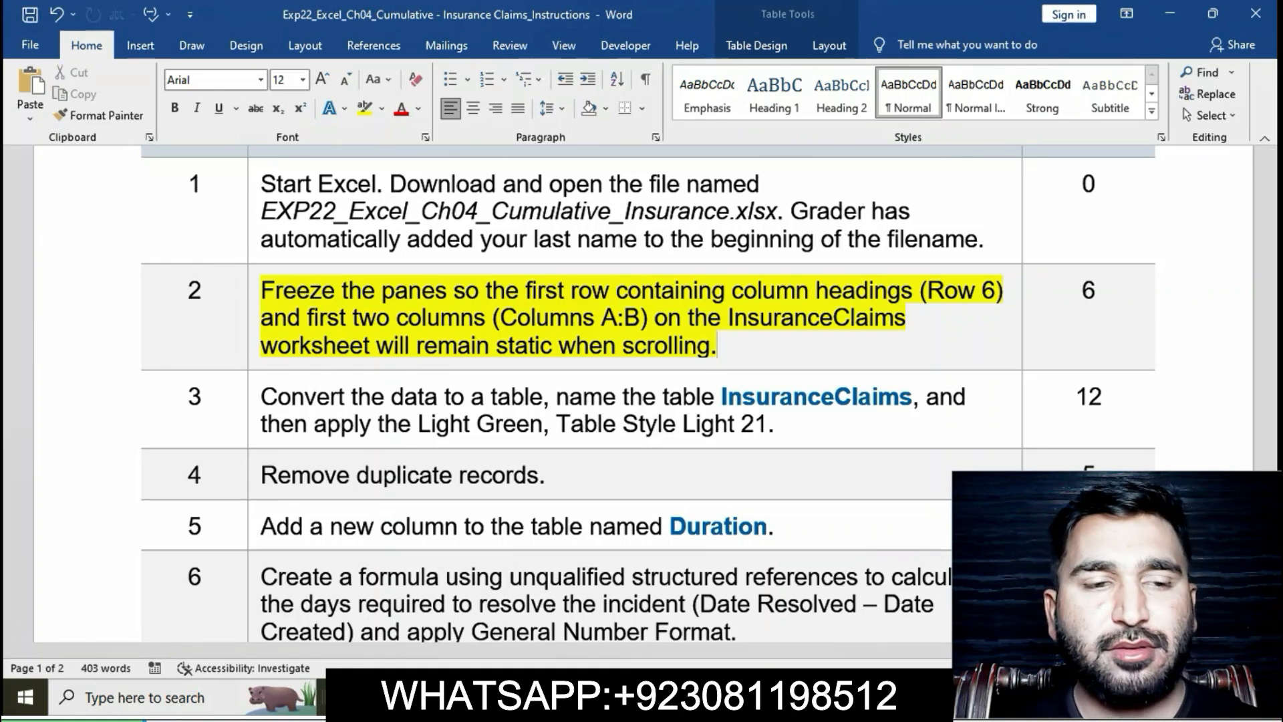
{"action": "left_click", "coordinate": [254, 293]}
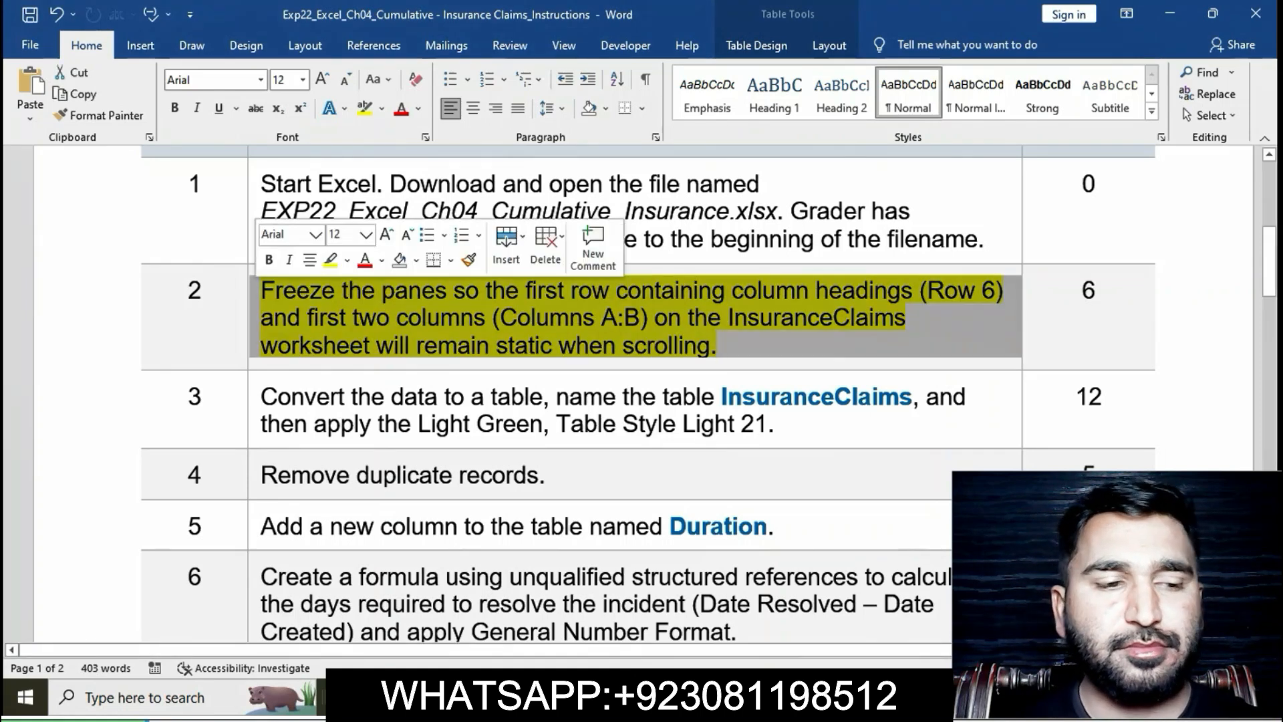
{"action": "left_click", "coordinate": [331, 259]}
{"action": "left_click", "coordinate": [719, 346]}
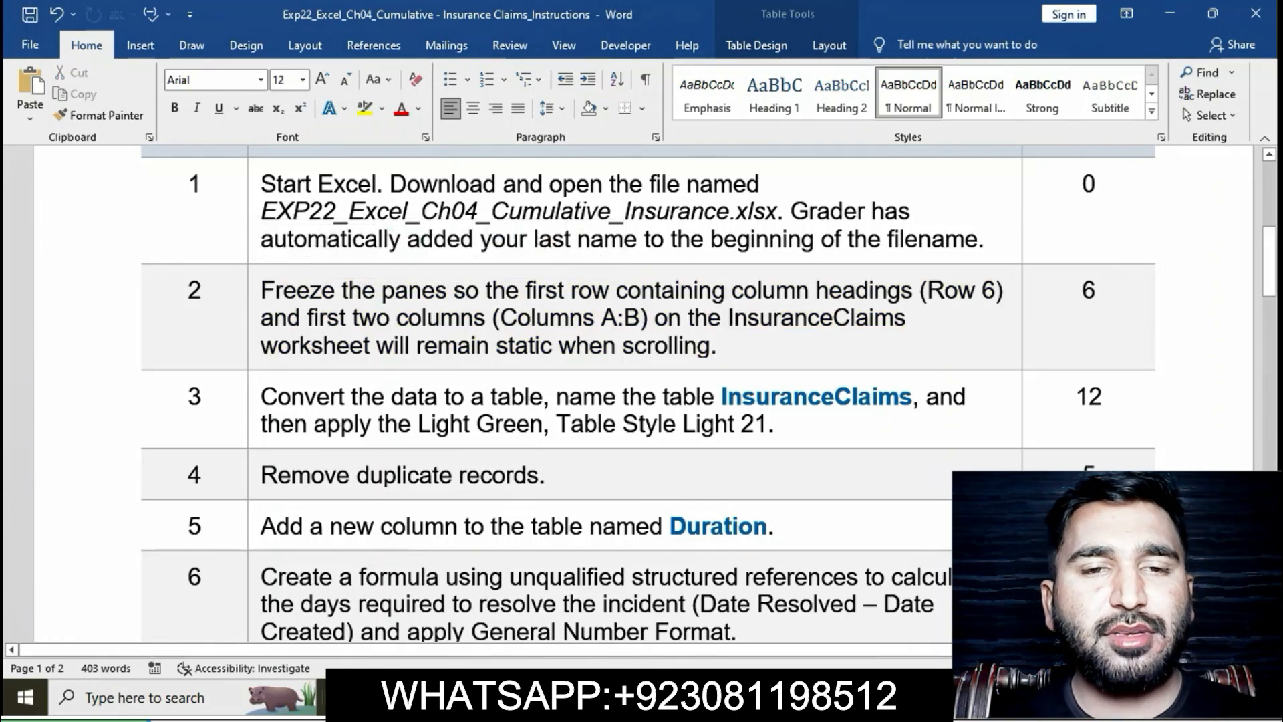
{"action": "scroll", "coordinate": [406, 230], "scroll_direction": "down", "scroll_amount": 2}
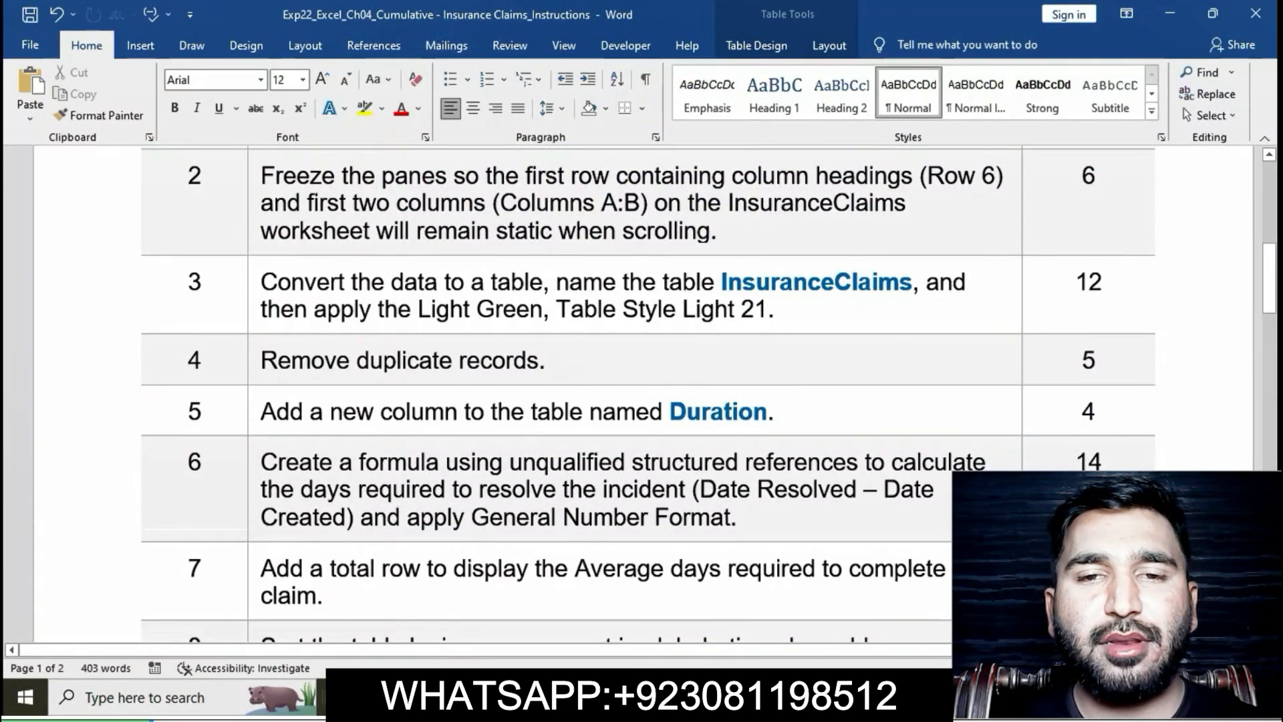
{"action": "left_click", "coordinate": [254, 287]}
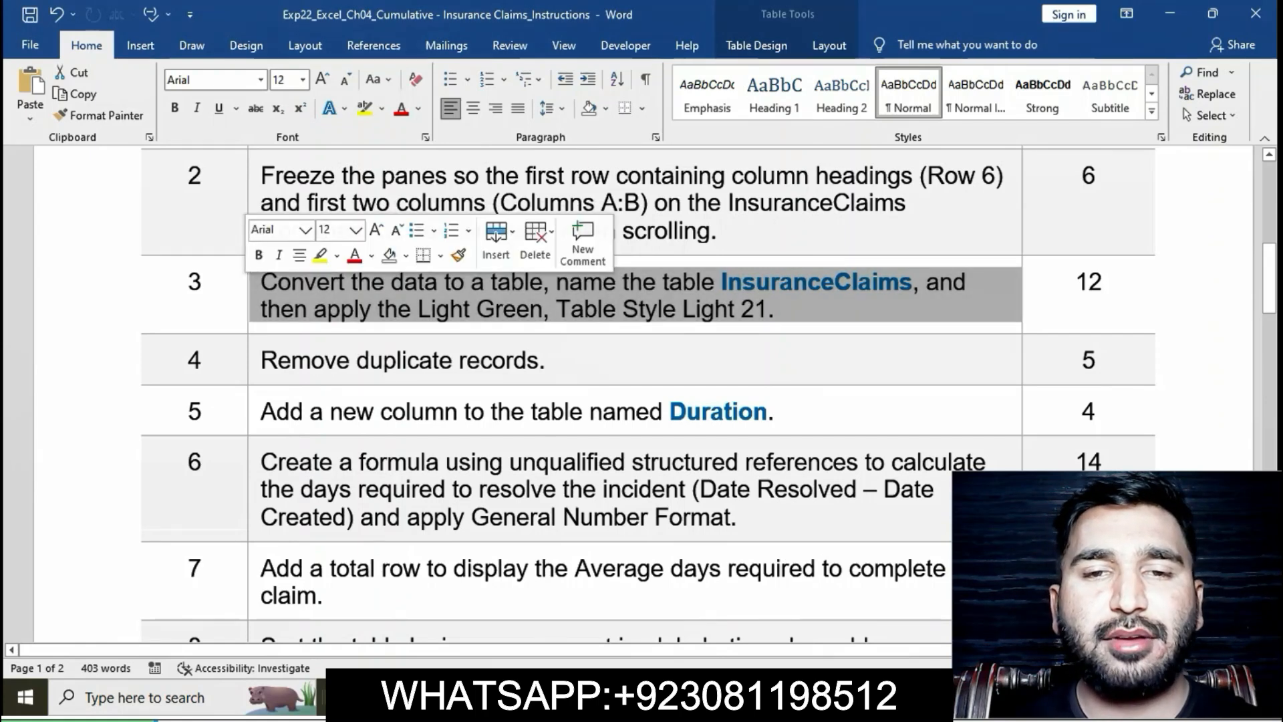
{"action": "left_click", "coordinate": [321, 255]}
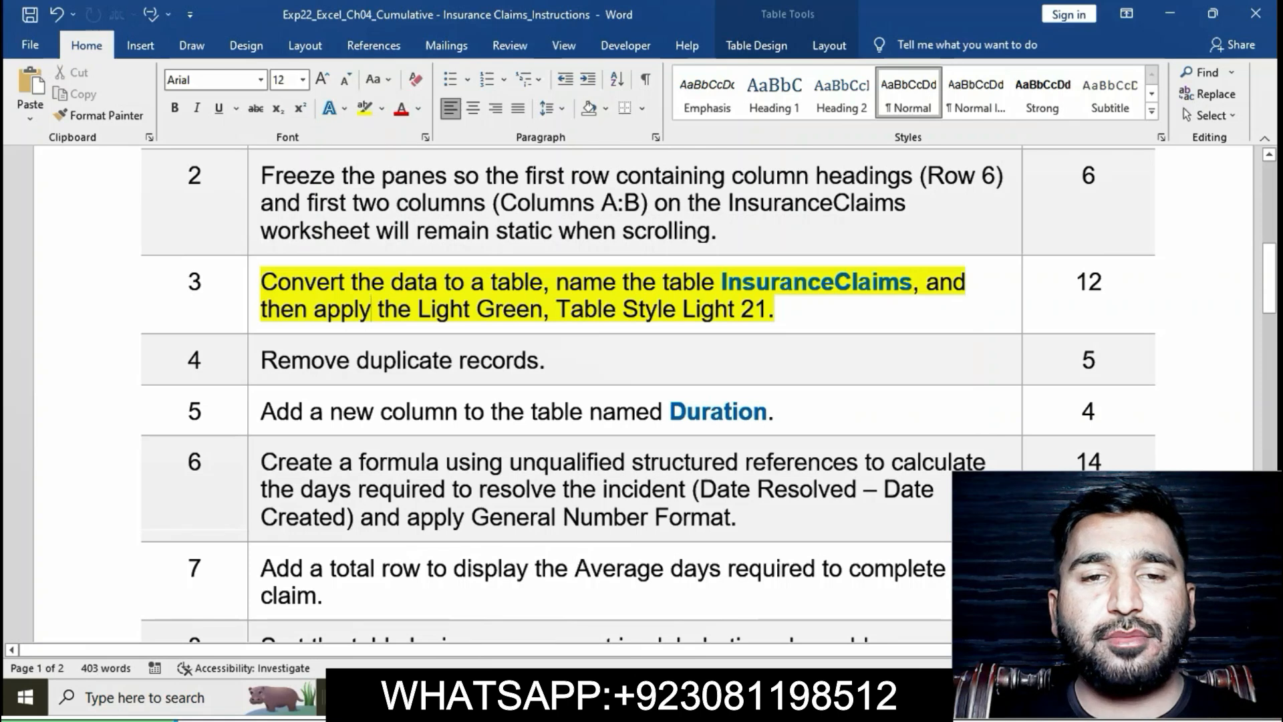
Switch to the Excel workbook and convert the claim data in B6:J215 to a table with headers
{"action": "left_click_drag", "start_coordinate": [262, 283], "coordinate": [542, 284]}
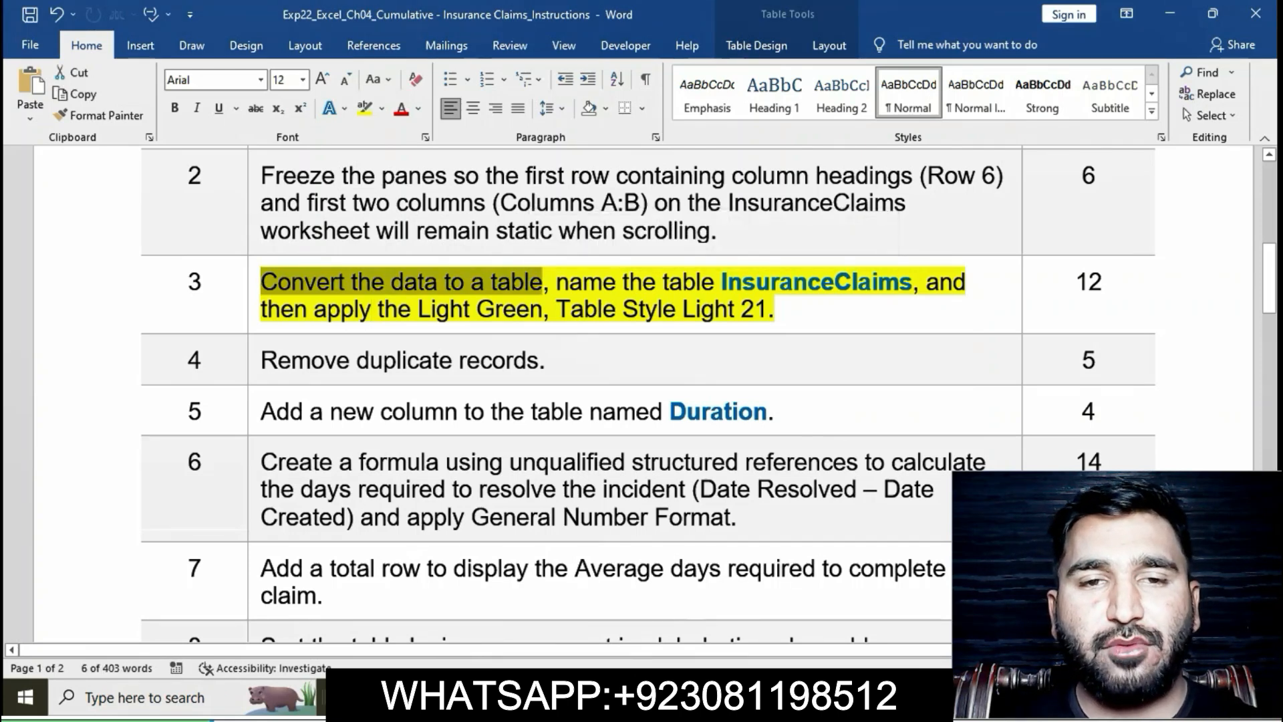
{"action": "key", "text": "alt+Tab"}
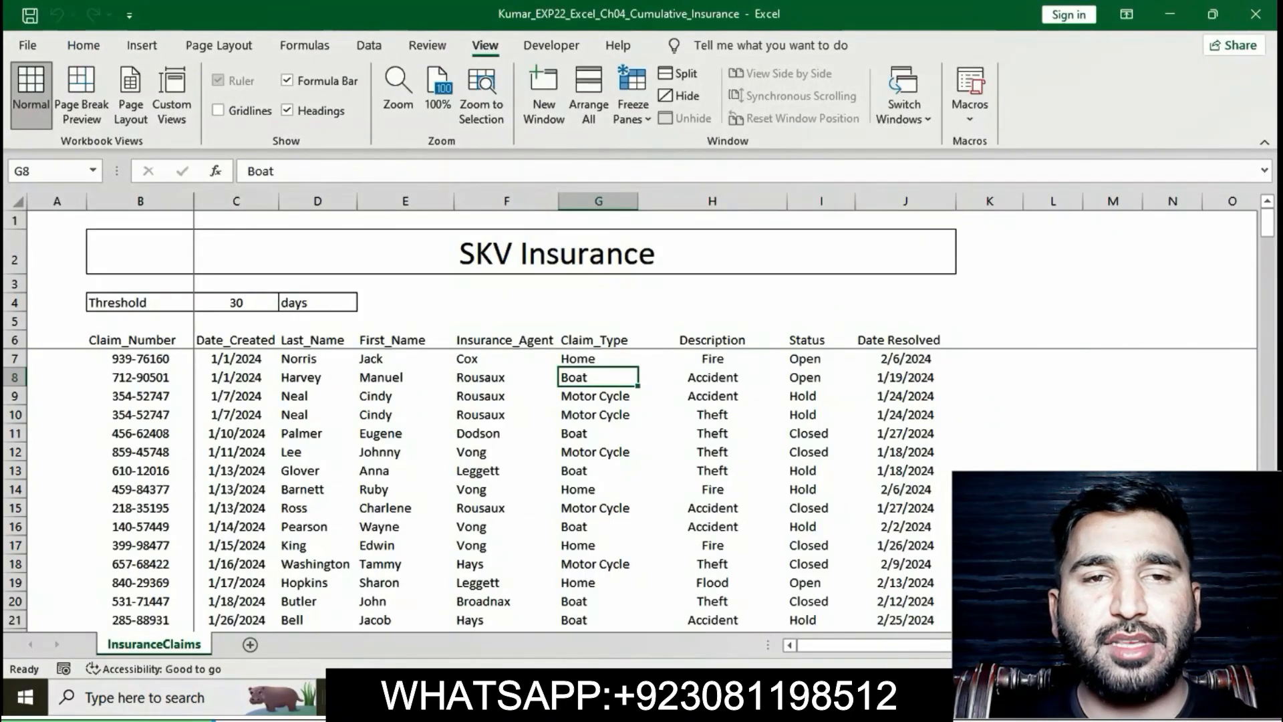
{"action": "left_click", "coordinate": [142, 46]}
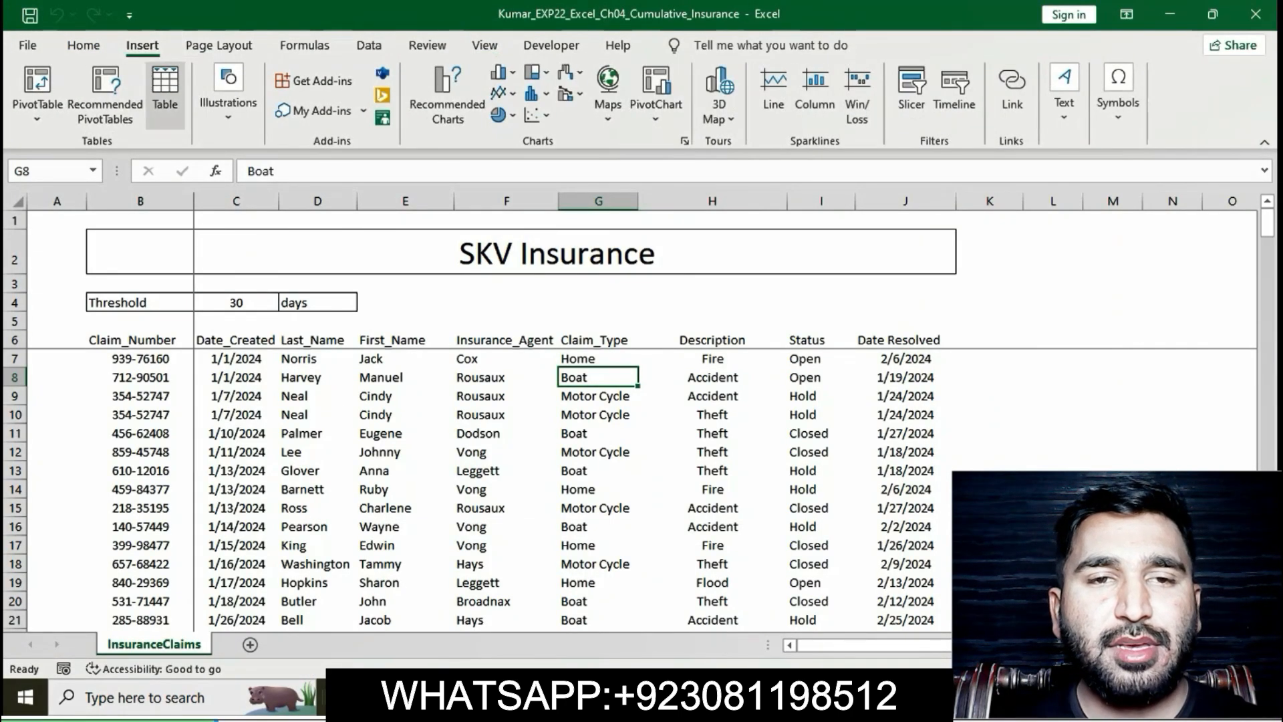
{"action": "left_click", "coordinate": [165, 94]}
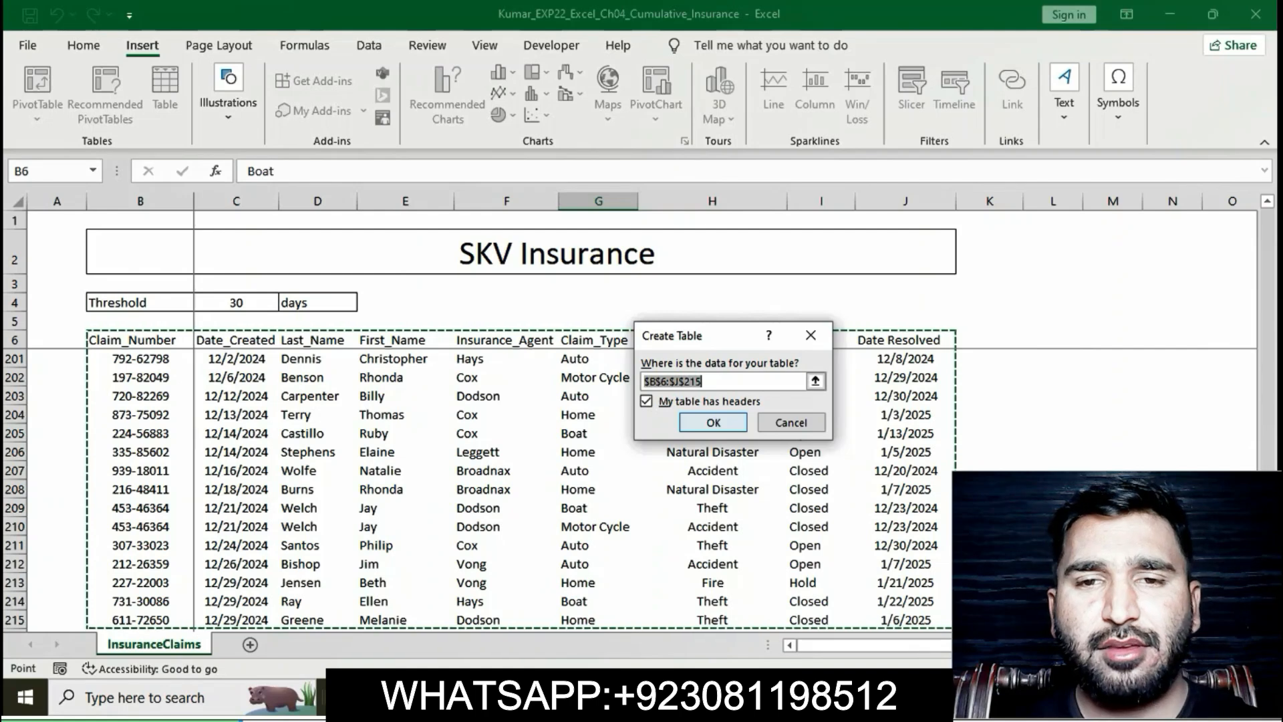
{"action": "key", "text": "Return"}
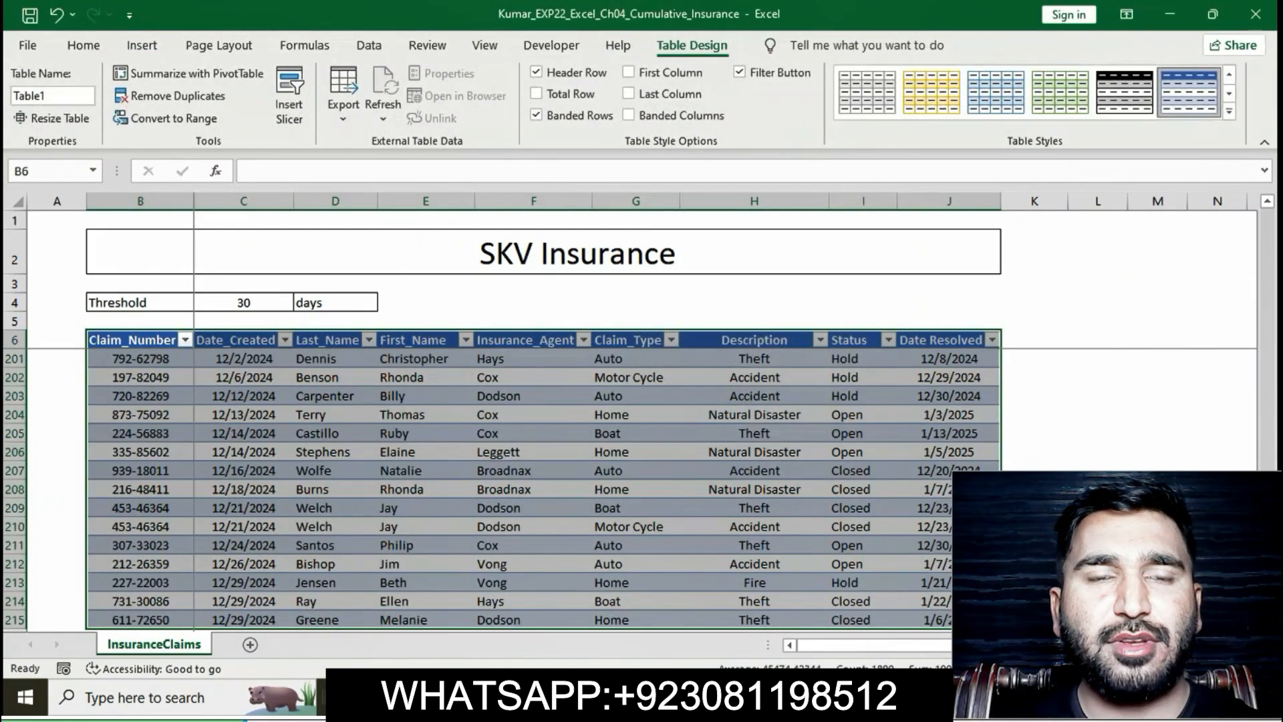
Copy the table name from step 3 of the Word instructions and name the Excel table InsuranceClaims
{"action": "key", "text": "alt+Tab"}
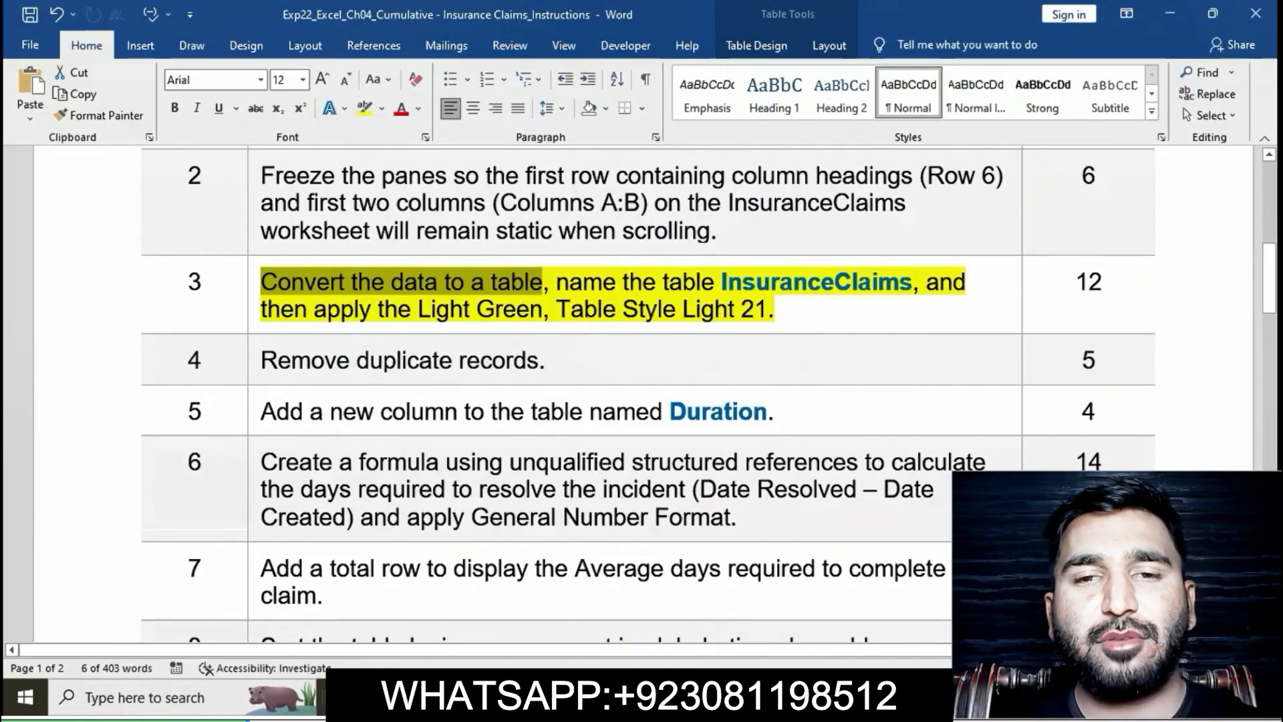
{"action": "left_click_drag", "start_coordinate": [721, 283], "coordinate": [911, 283]}
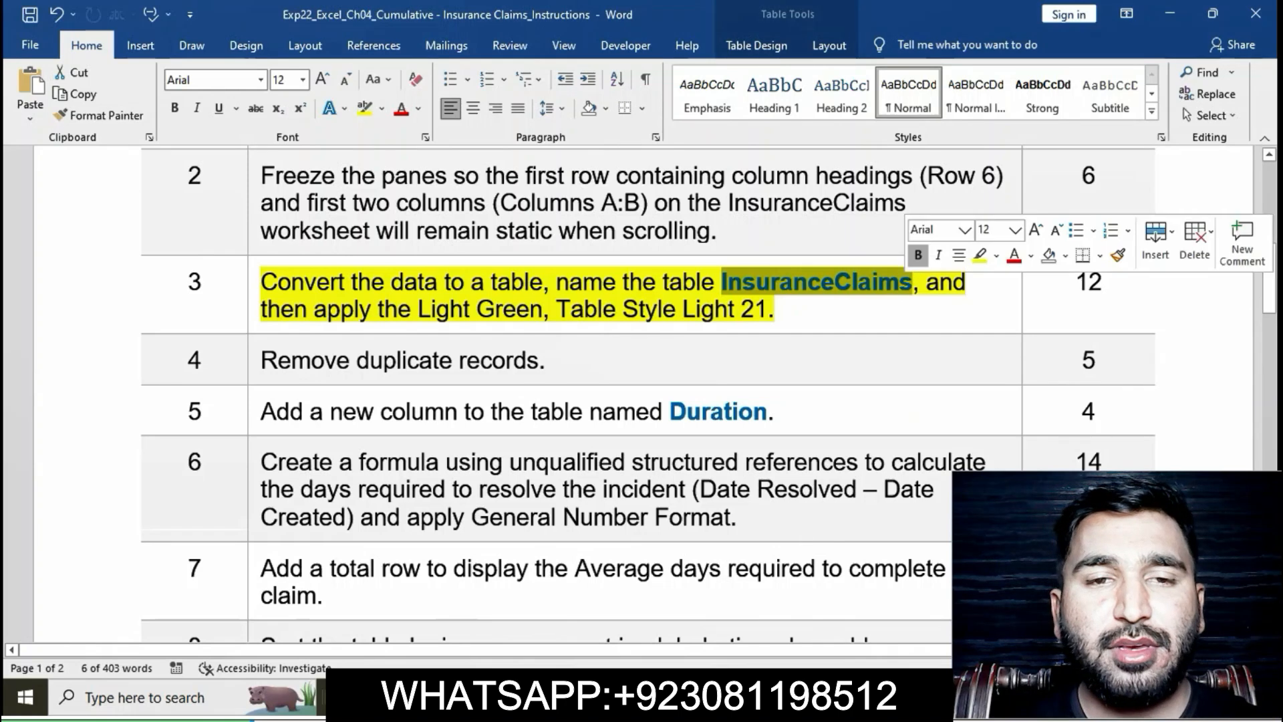
{"action": "key", "text": "ctrl+c"}
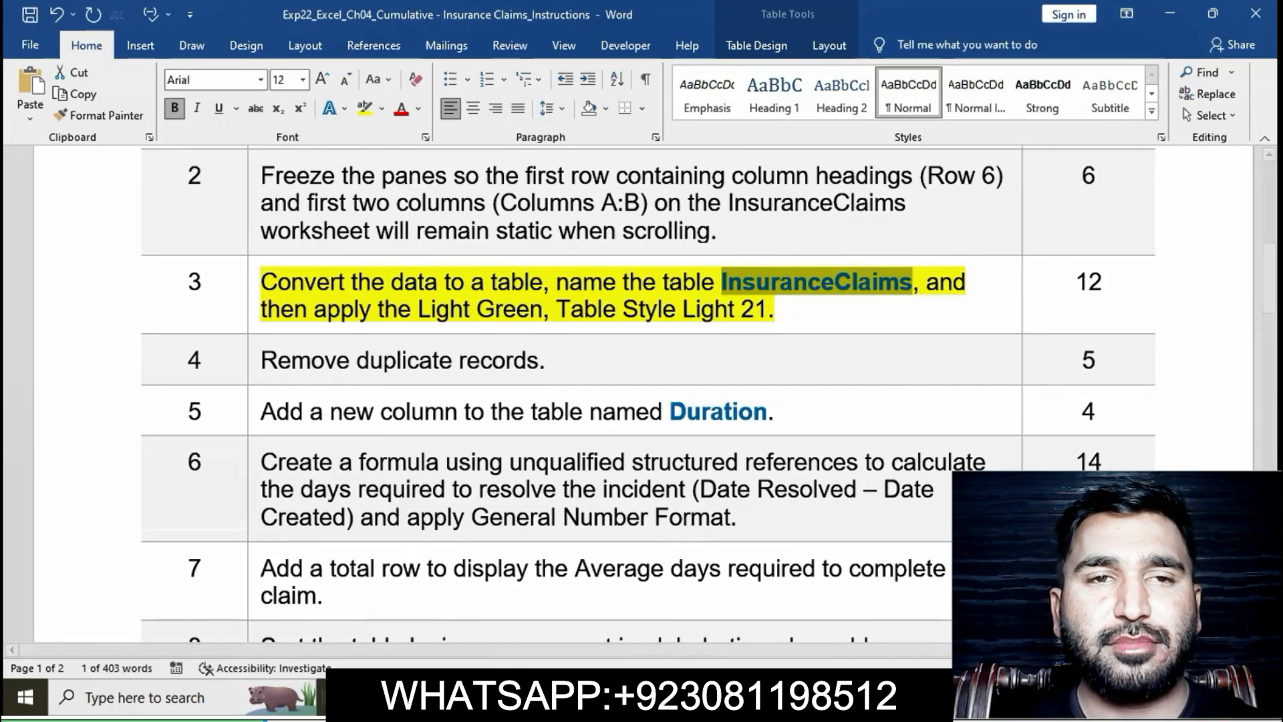
{"action": "key", "text": "alt+Tab"}
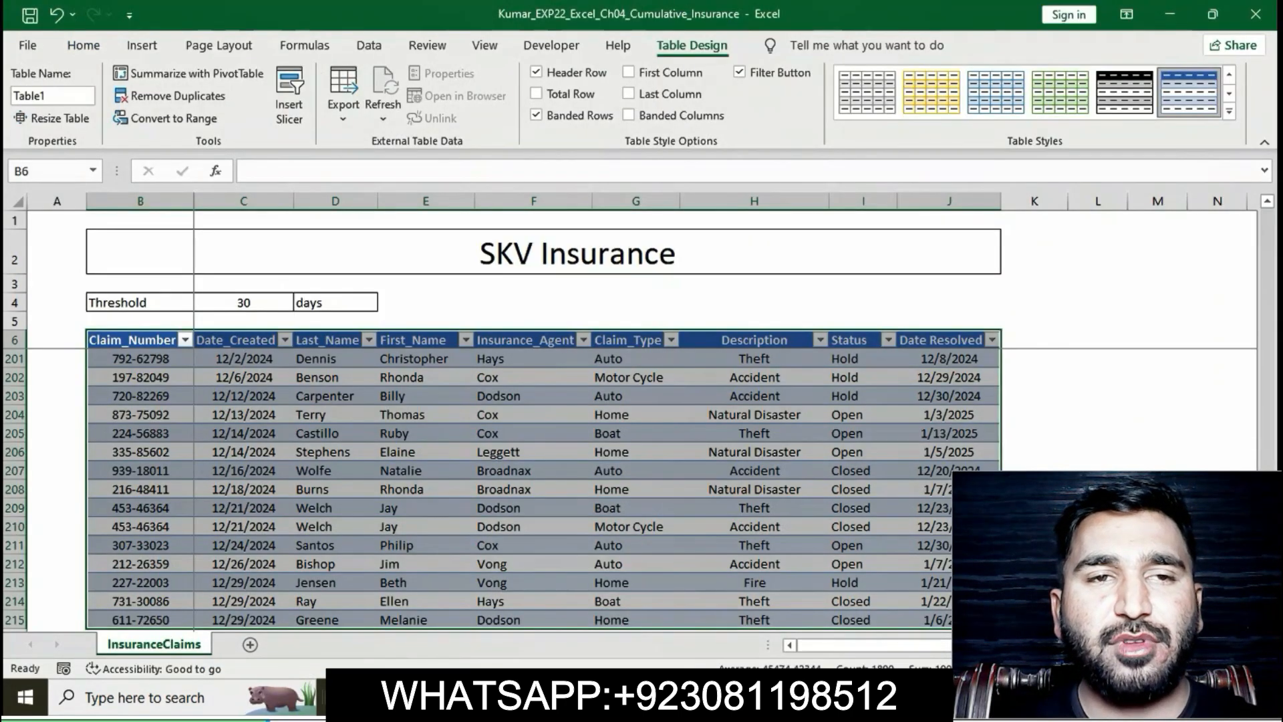
{"action": "left_click", "coordinate": [52, 96]}
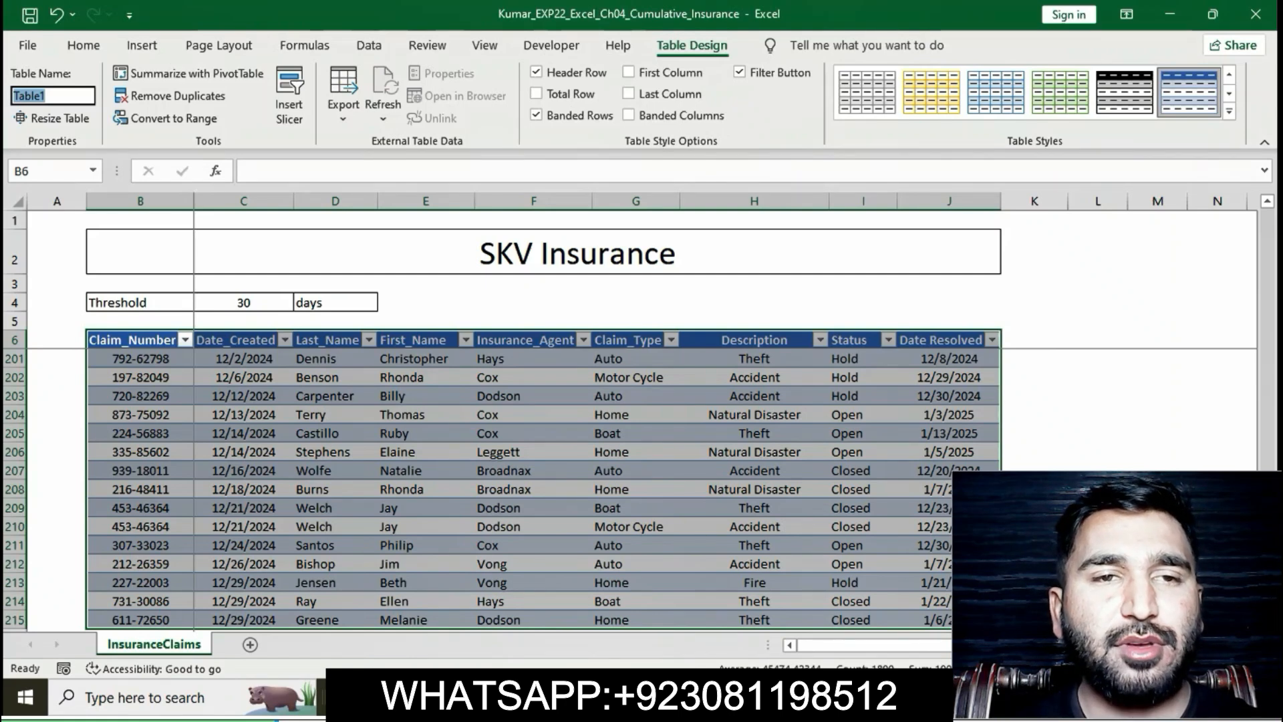
{"action": "key", "text": "ctrl+v"}
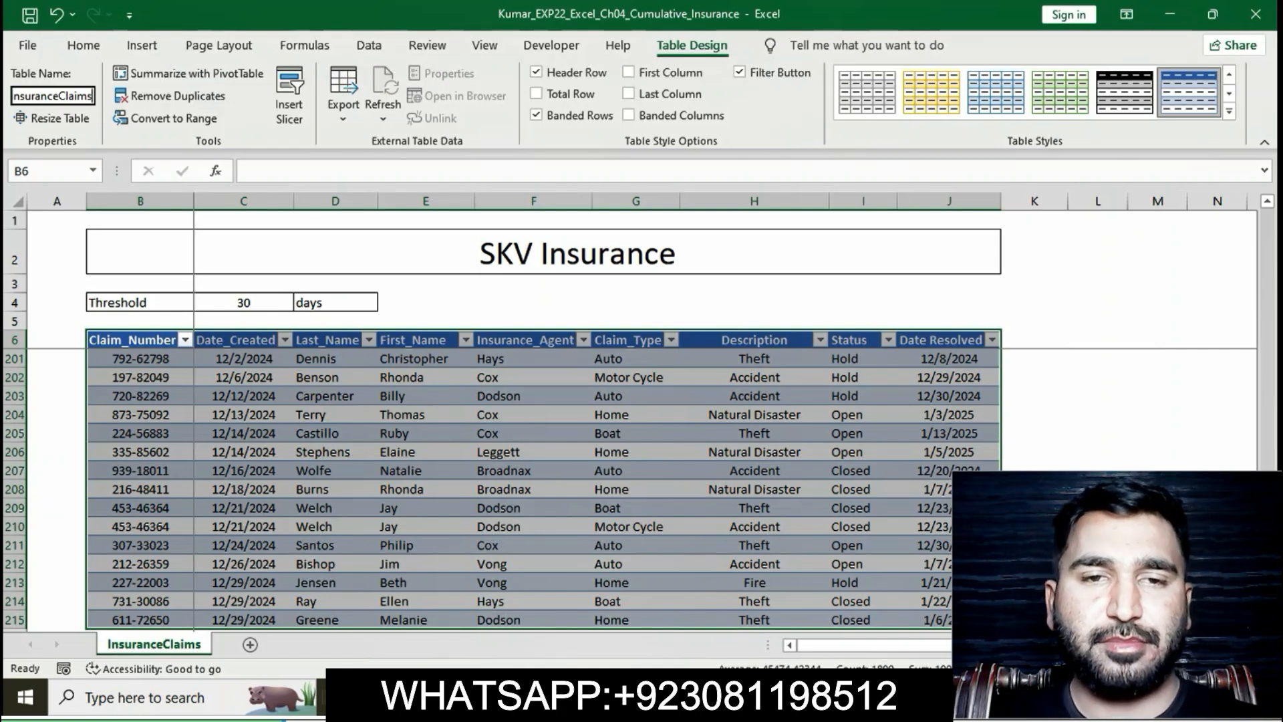
{"action": "key", "text": "Return"}
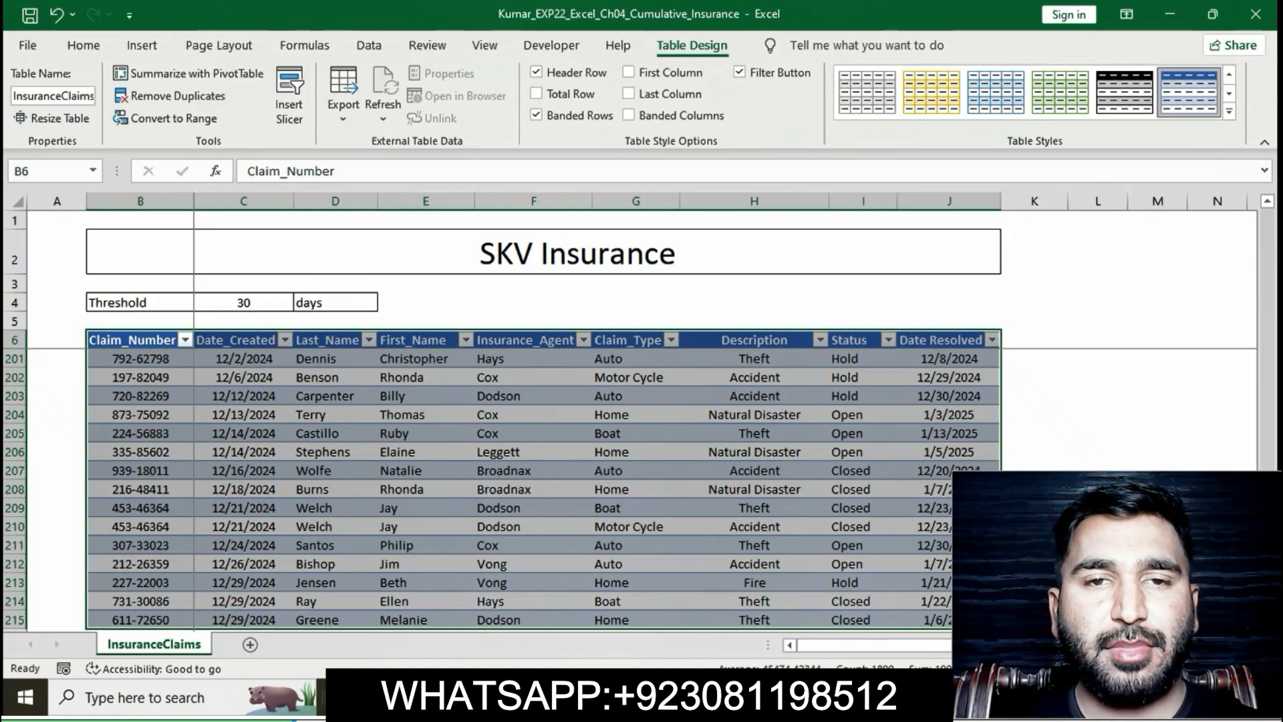
Review the style requirement in the Word instructions and apply Light Green, Table Style Light 21 to the InsuranceClaims table in Excel
{"action": "key", "text": "alt+Tab"}
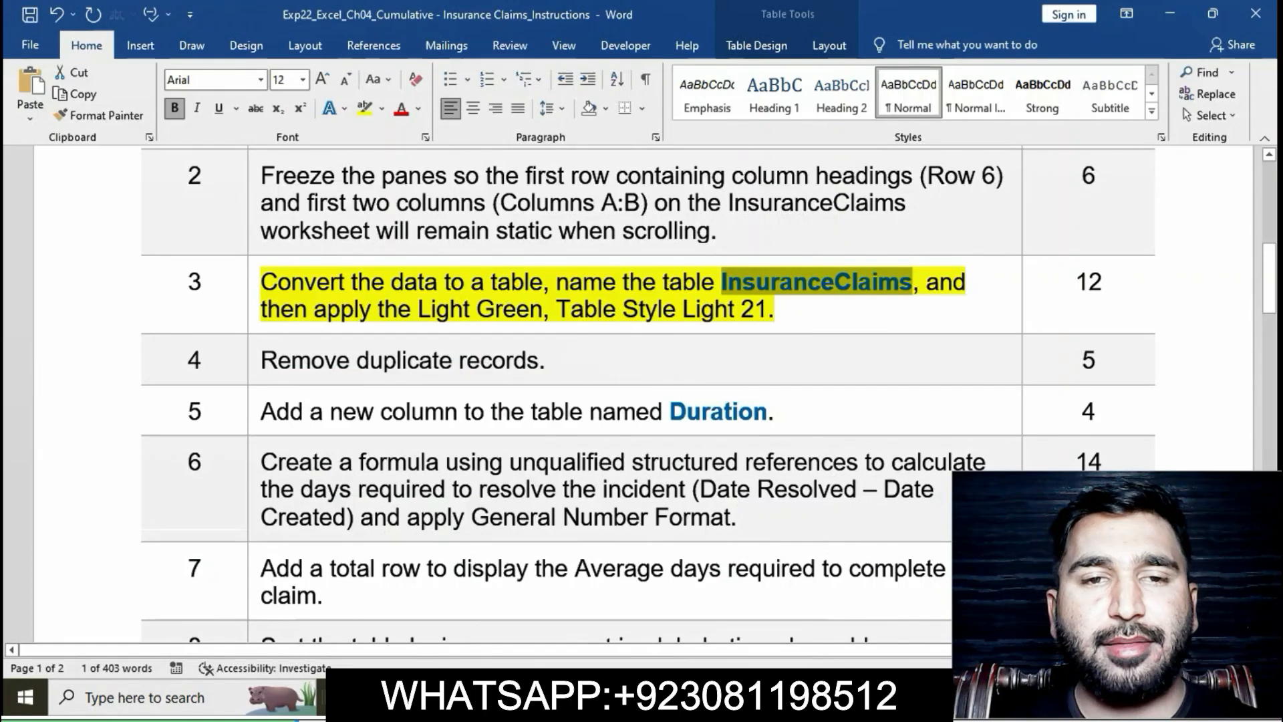
{"action": "left_click_drag", "start_coordinate": [927, 282], "coordinate": [935, 310]}
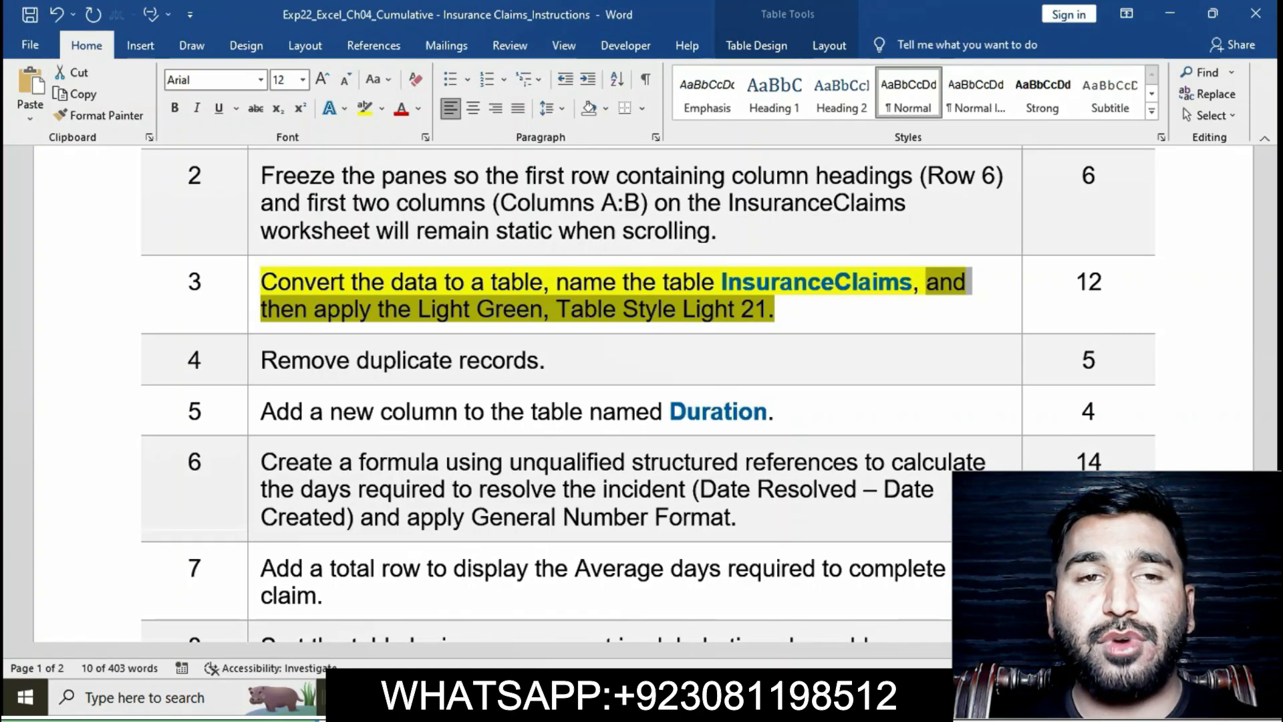
{"action": "key", "text": "alt+Tab"}
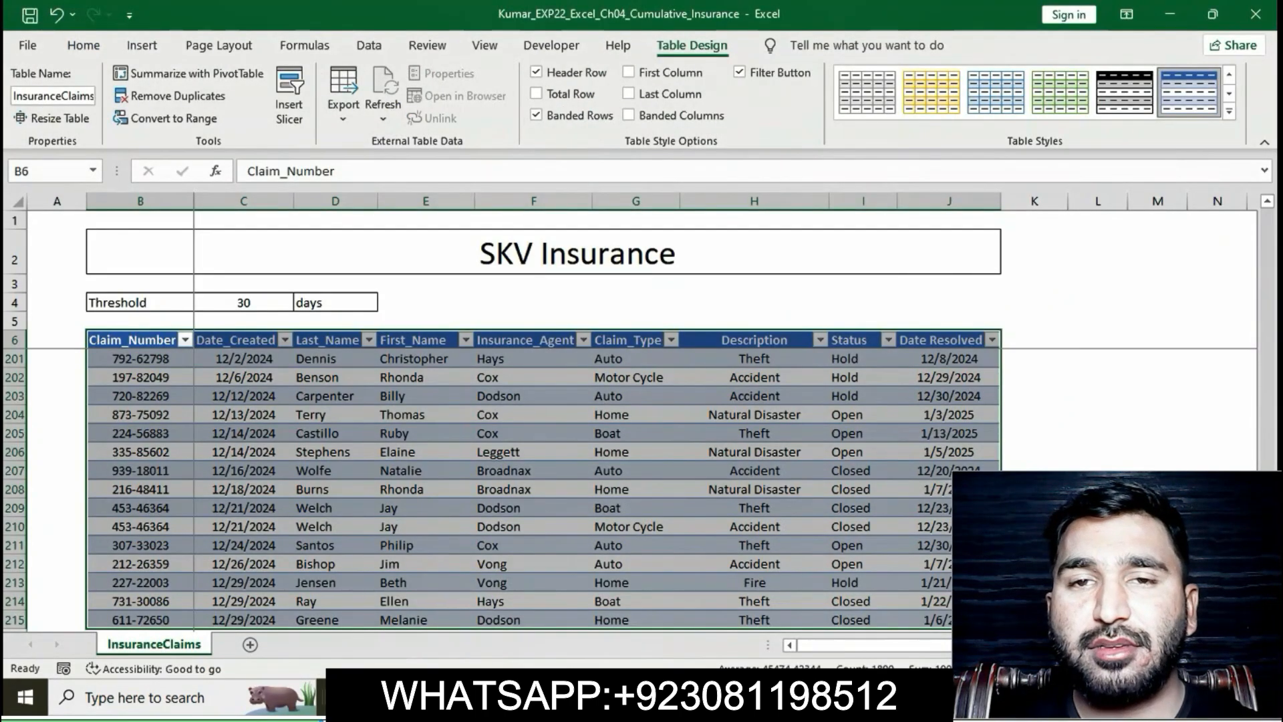
{"action": "left_click", "coordinate": [1229, 111]}
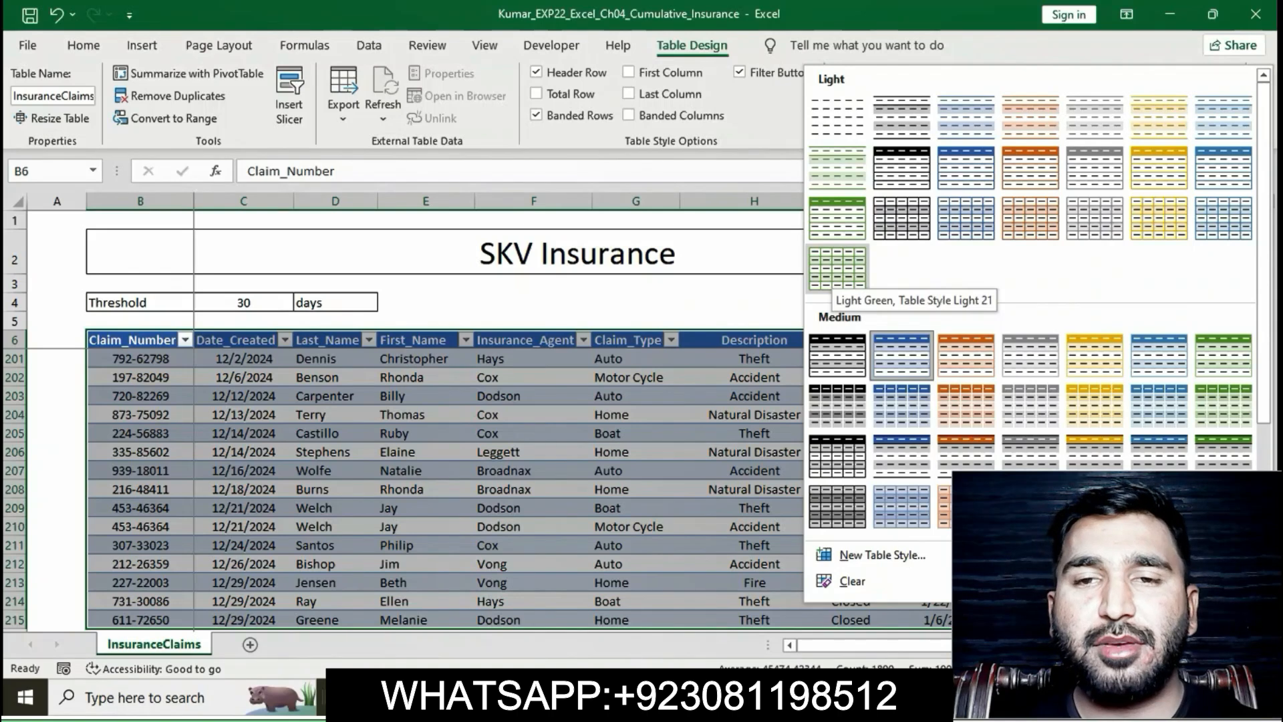
{"action": "left_click", "coordinate": [837, 267]}
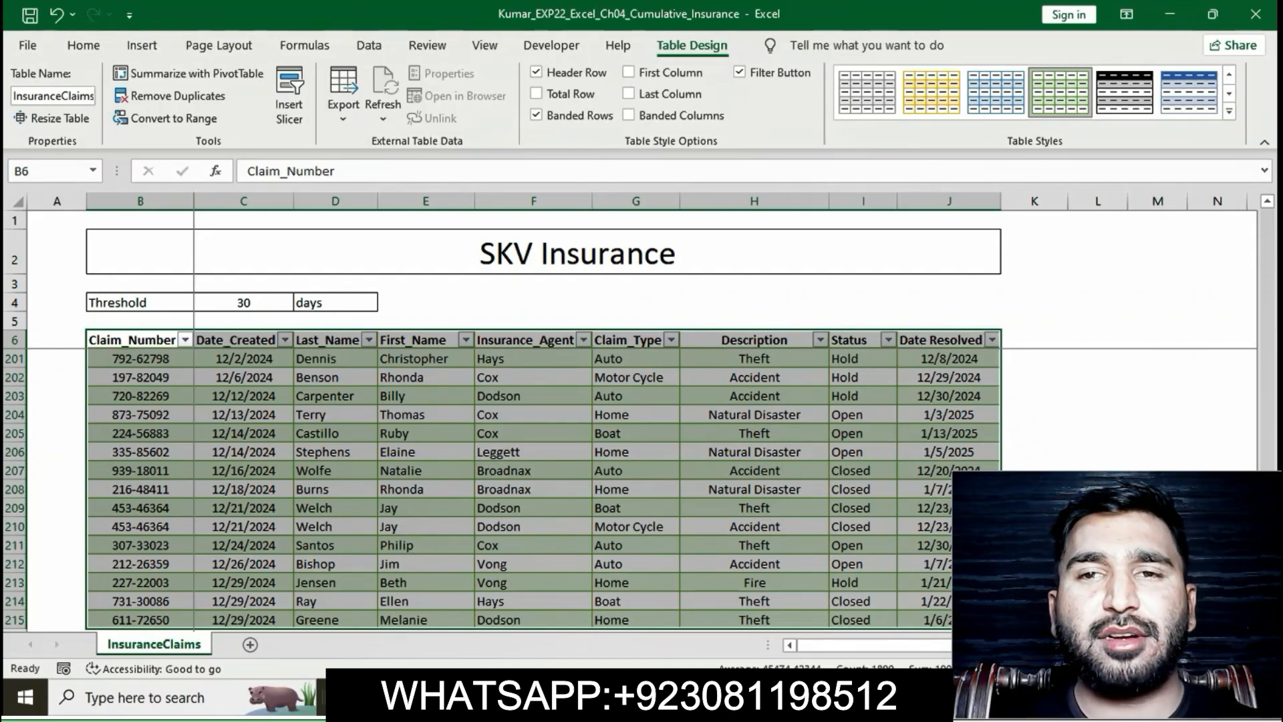
{"action": "key", "text": "alt+Tab"}
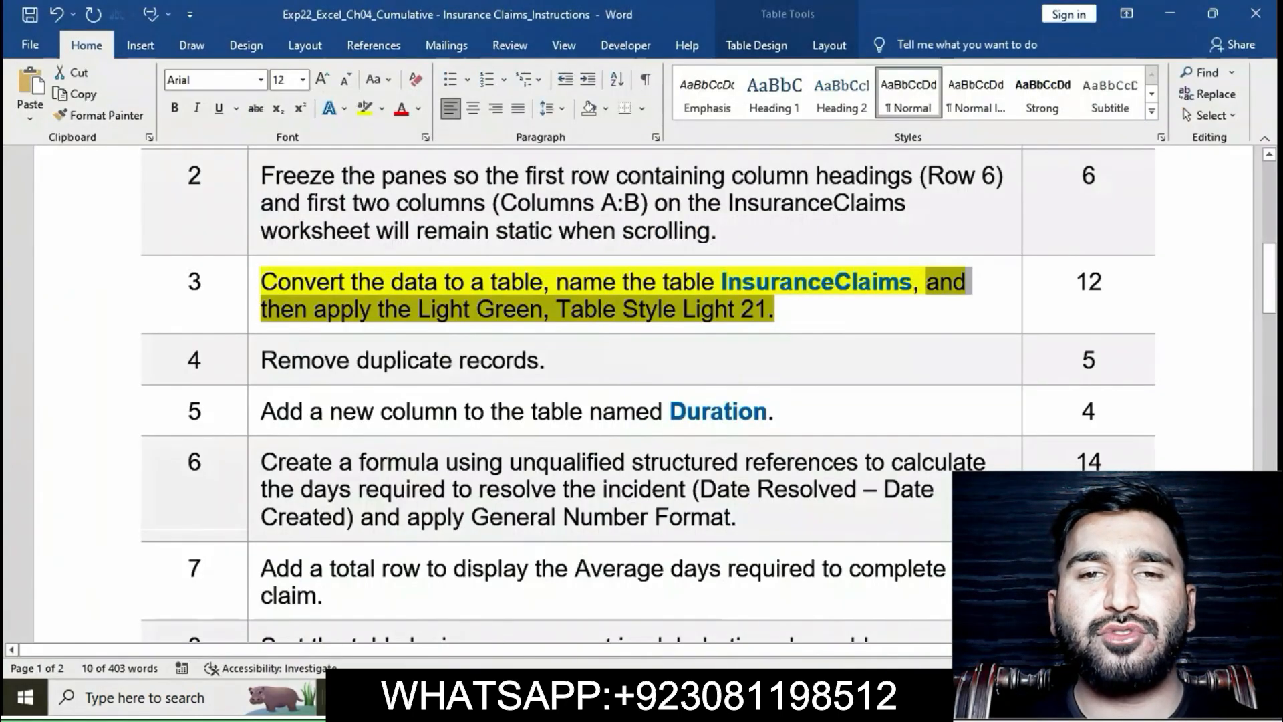
Remove the highlight from step 3 of the instructions and highlight step 4, Remove duplicate records, in yellow
{"action": "left_click", "coordinate": [776, 309]}
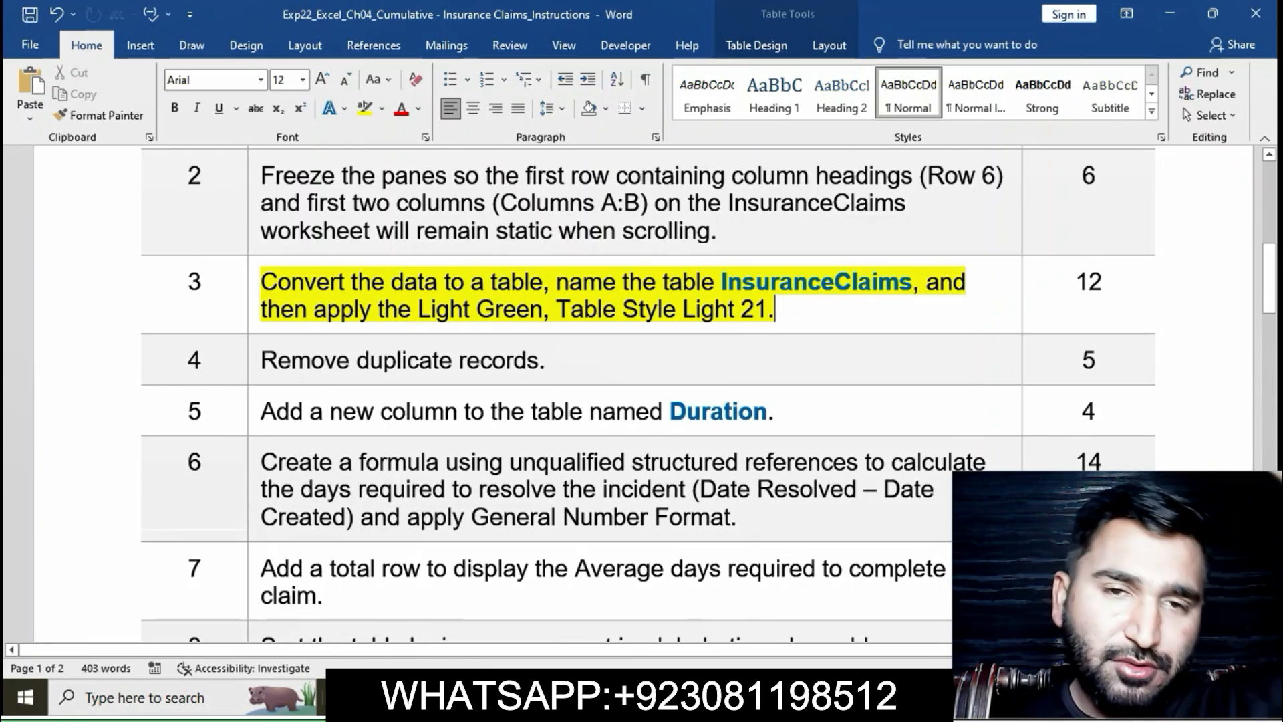
{"action": "left_click", "coordinate": [253, 286]}
{"action": "left_click", "coordinate": [327, 254]}
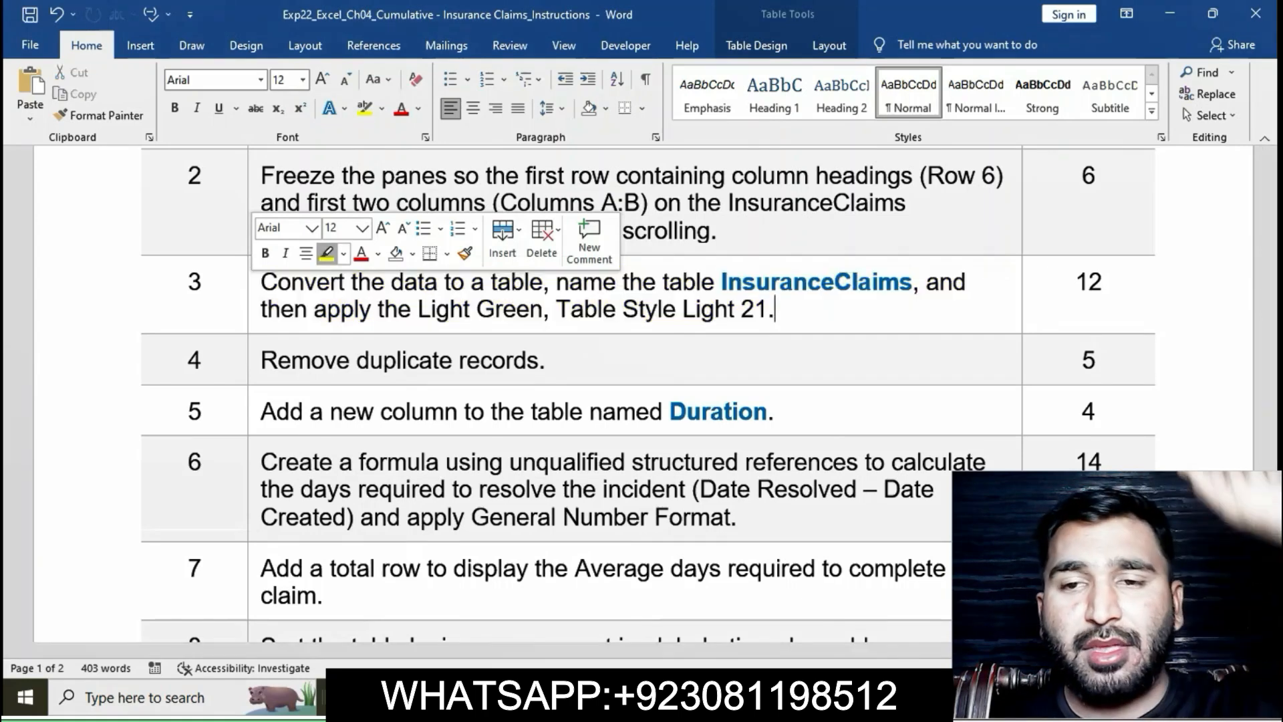
{"action": "scroll", "coordinate": [399, 294], "scroll_direction": "down", "scroll_amount": 2}
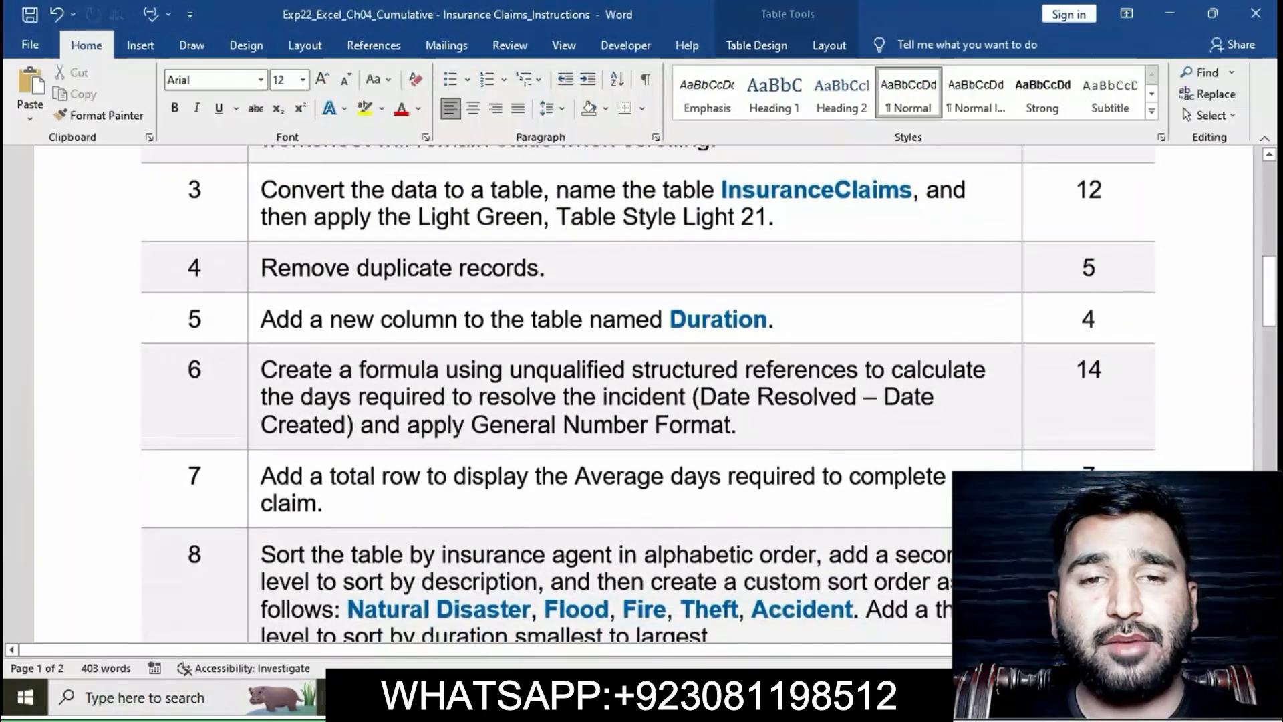
{"action": "left_click", "coordinate": [254, 266]}
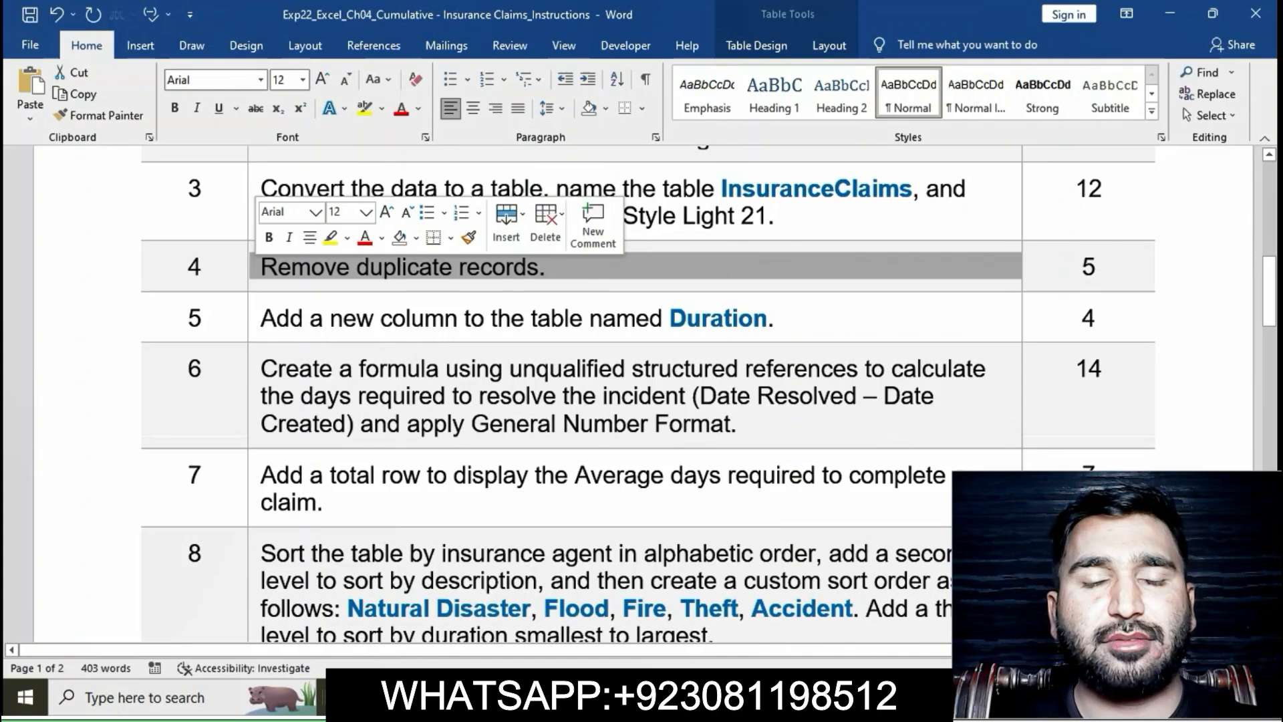
{"action": "left_click", "coordinate": [330, 237]}
{"action": "left_click", "coordinate": [384, 267]}
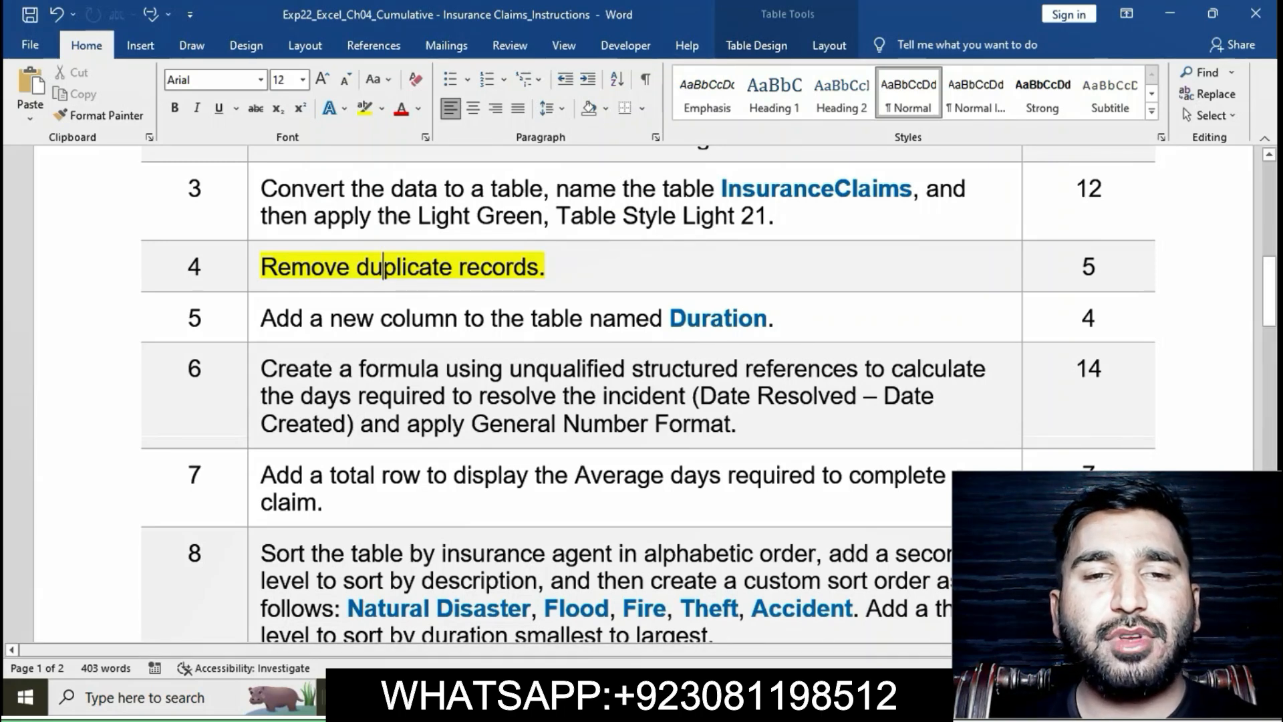
Switch to the Excel workbook and remove duplicate records from the InsuranceClaims table, comparing all columns and treating the data as having headers
{"action": "key", "text": "alt+Tab"}
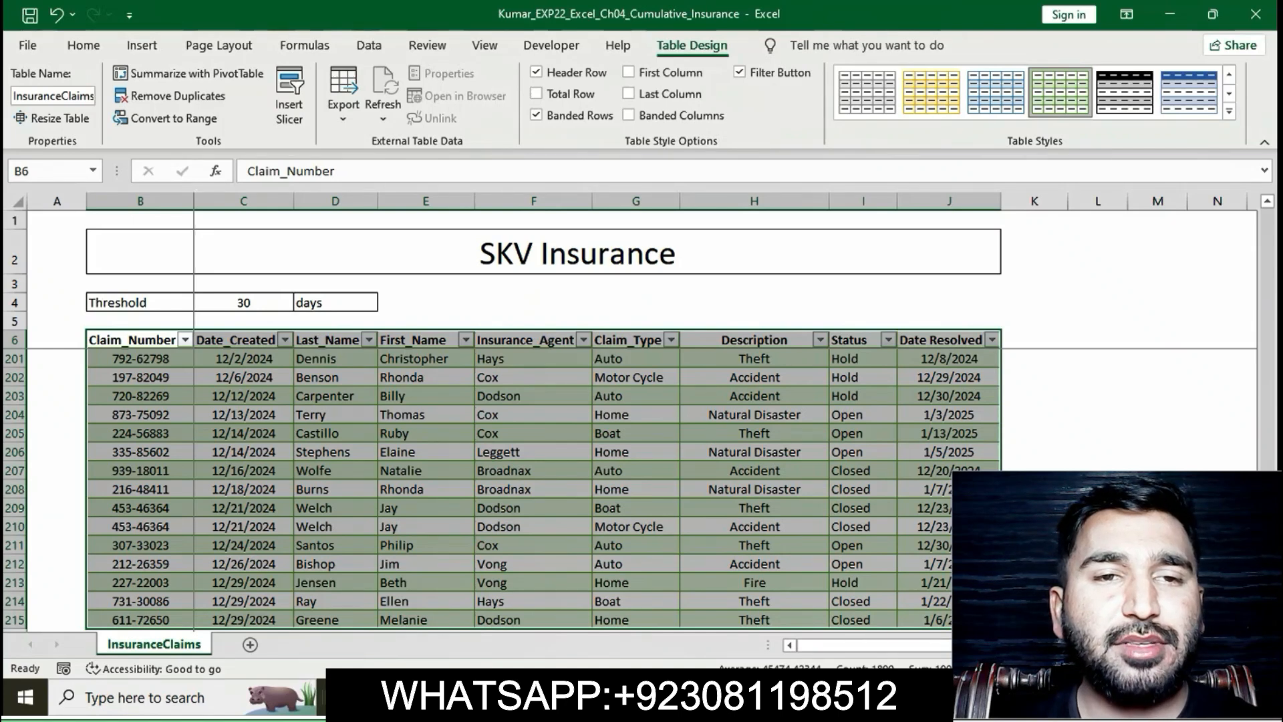
{"action": "left_click", "coordinate": [171, 95]}
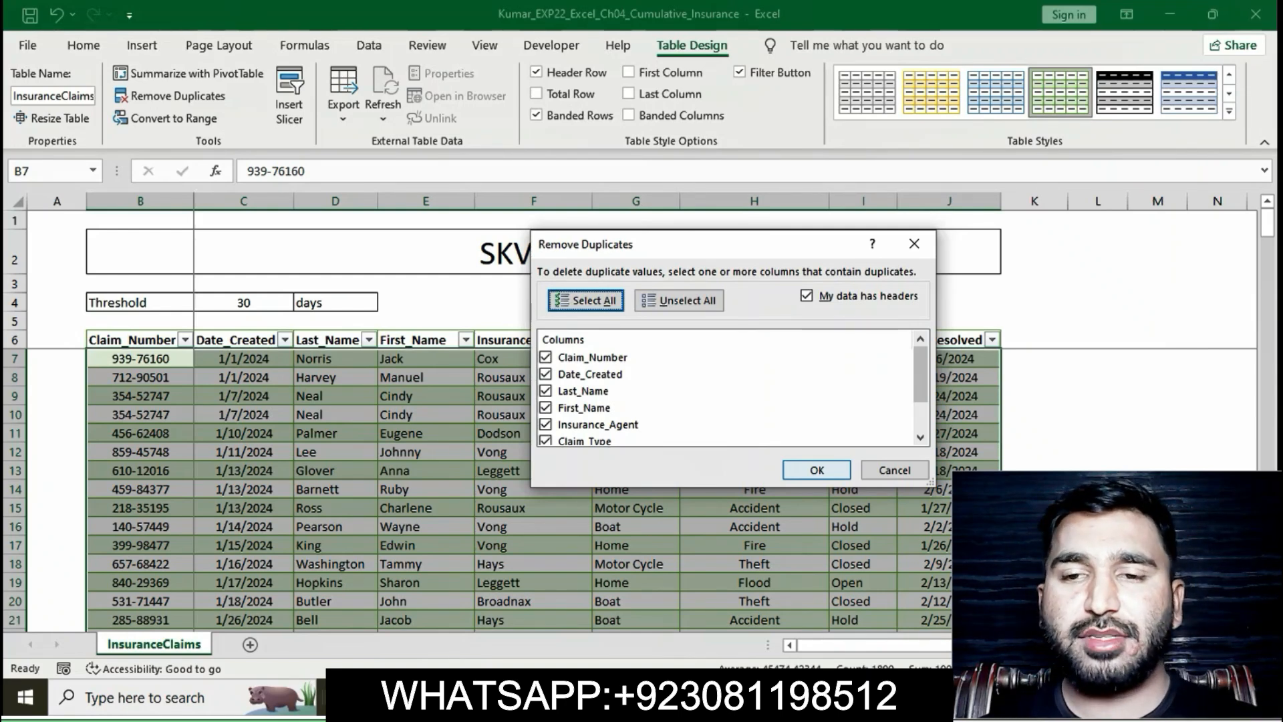
{"action": "left_click", "coordinate": [817, 470]}
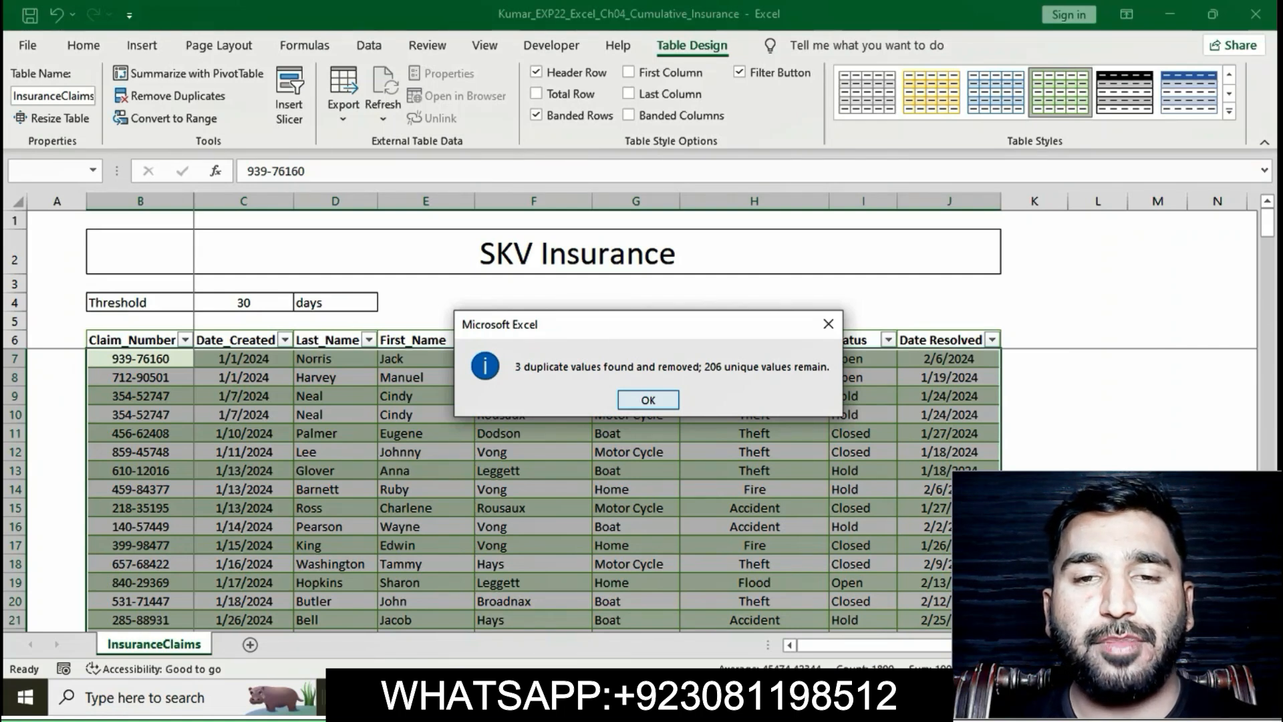
{"action": "key", "text": "Return"}
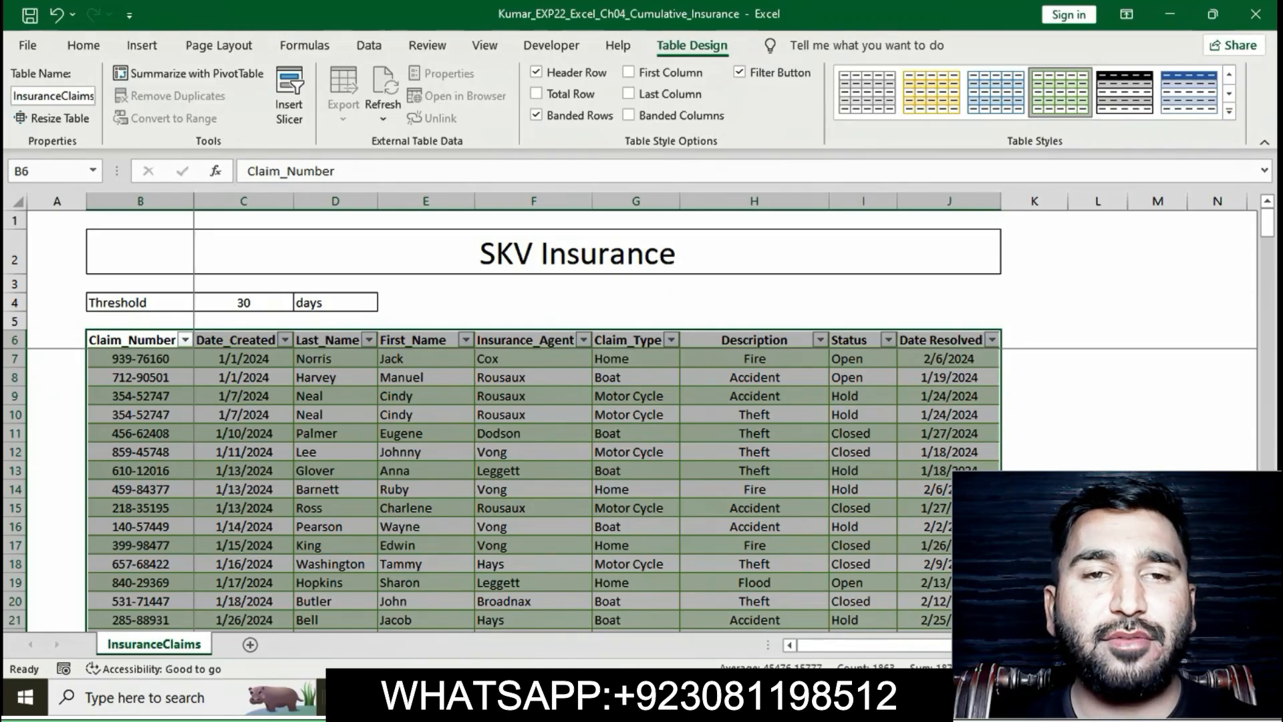
Examine the InsuranceClaims table down to its last records to check the data after the duplicate removal
{"action": "scroll", "coordinate": [544, 490], "scroll_direction": "down", "scroll_amount": 6}
{"action": "scroll", "coordinate": [544, 490], "scroll_direction": "down", "scroll_amount": 20}
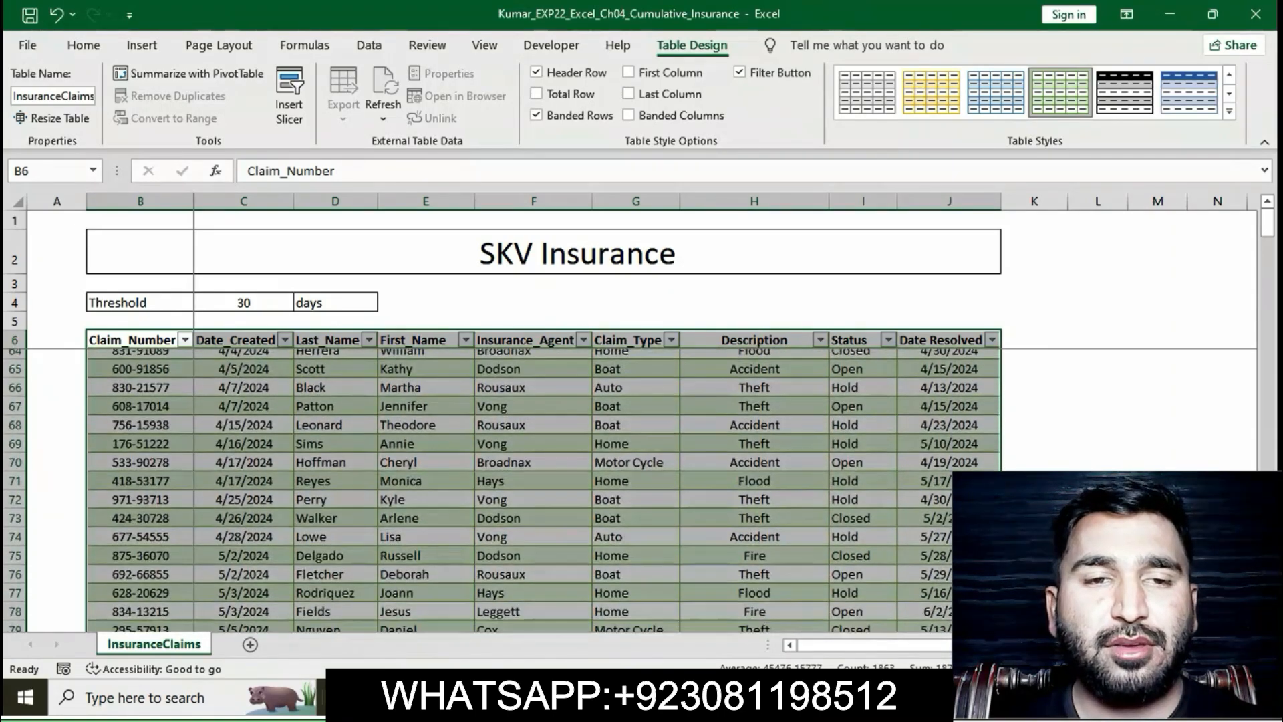
{"action": "scroll", "coordinate": [544, 490], "scroll_direction": "down", "scroll_amount": 17}
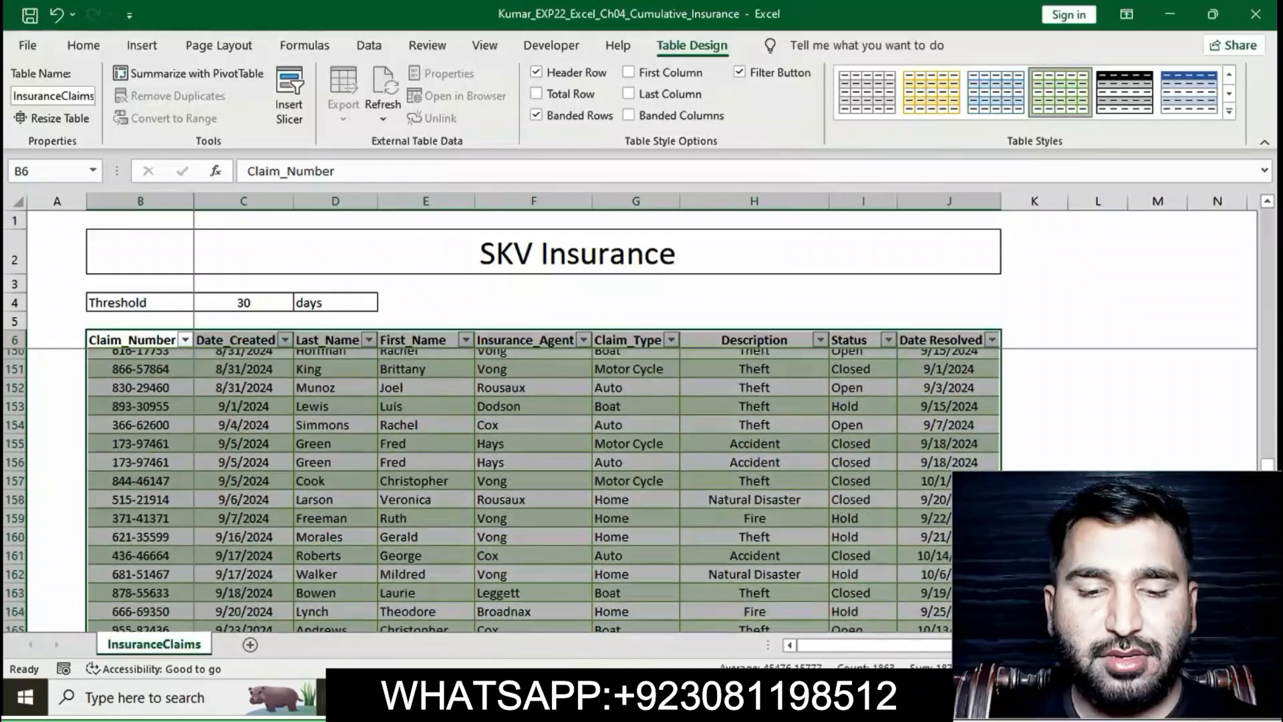
{"action": "scroll", "coordinate": [544, 490], "scroll_direction": "down", "scroll_amount": 20}
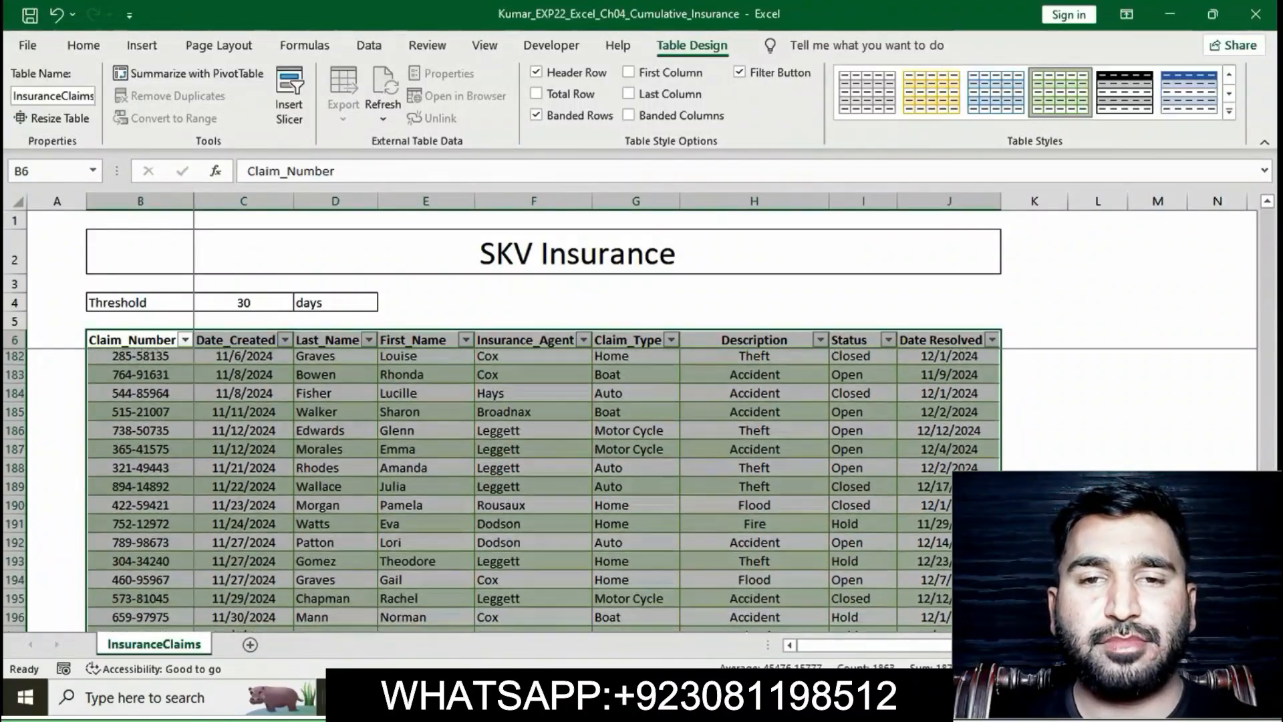
{"action": "scroll", "coordinate": [544, 490], "scroll_direction": "up", "scroll_amount": 7}
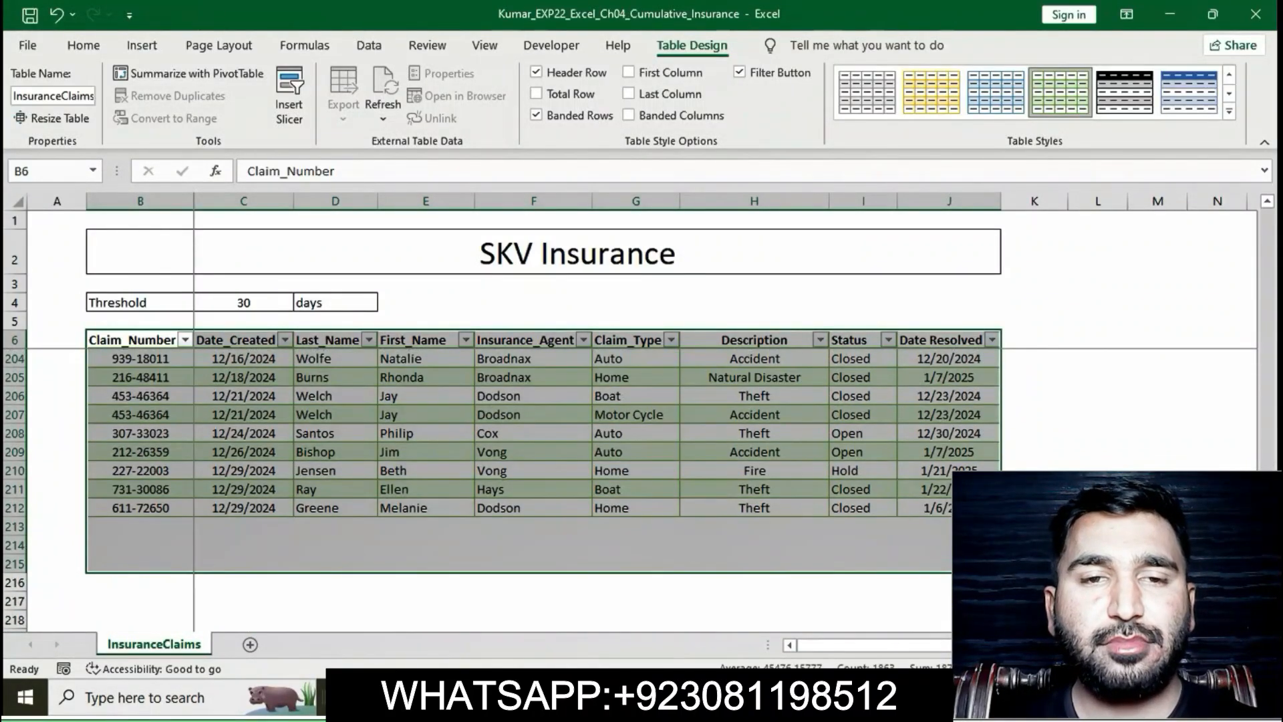
{"action": "left_click", "coordinate": [635, 471]}
{"action": "scroll", "coordinate": [544, 490], "scroll_direction": "up", "scroll_amount": 20}
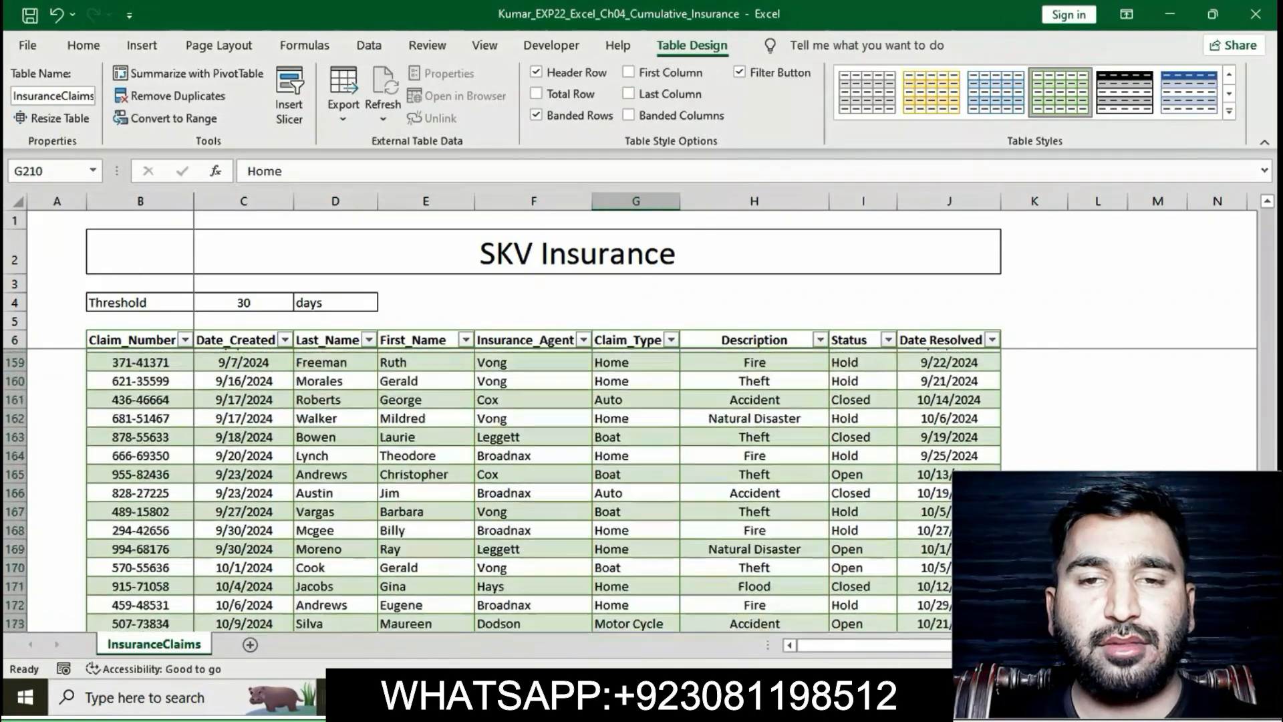
{"action": "scroll", "coordinate": [544, 489], "scroll_direction": "up", "scroll_amount": 13}
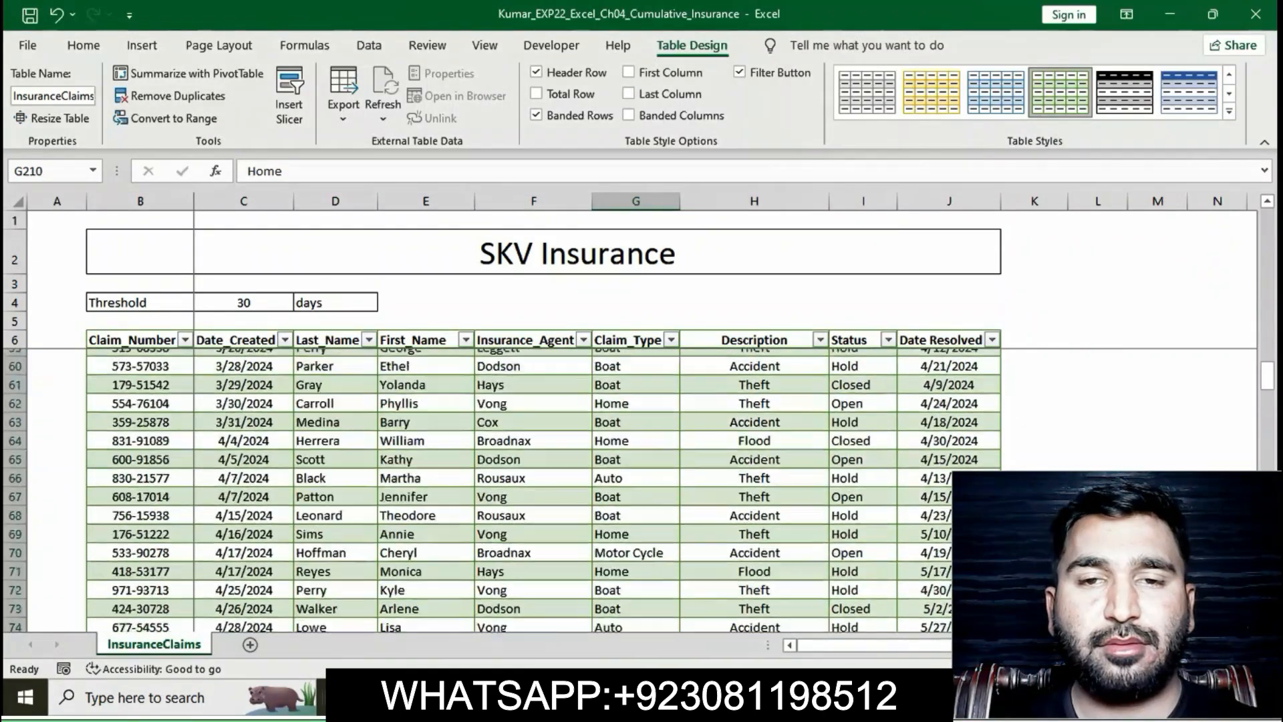
Switch to the Word instructions, remove the highlight from step 4, and highlight the step 5 new column instruction in yellow
{"action": "key", "text": "alt+Tab"}
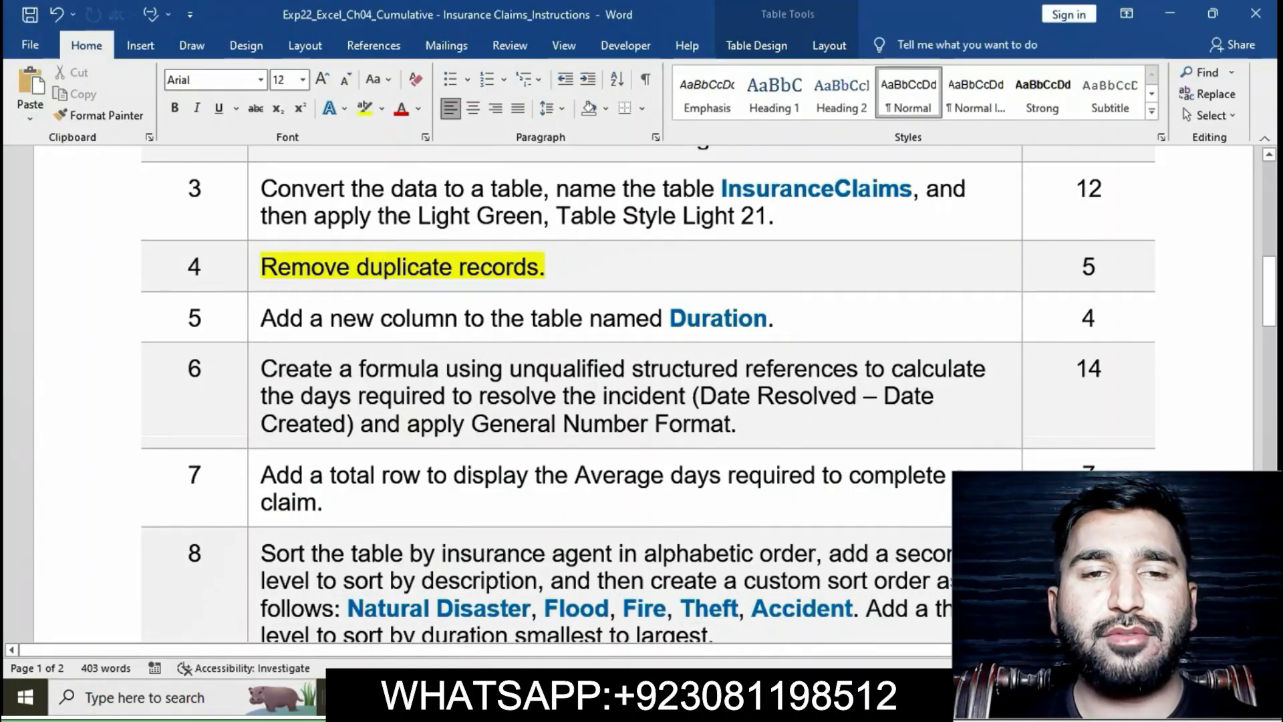
{"action": "left_click", "coordinate": [255, 269]}
{"action": "left_click", "coordinate": [329, 236]}
{"action": "left_click", "coordinate": [381, 269]}
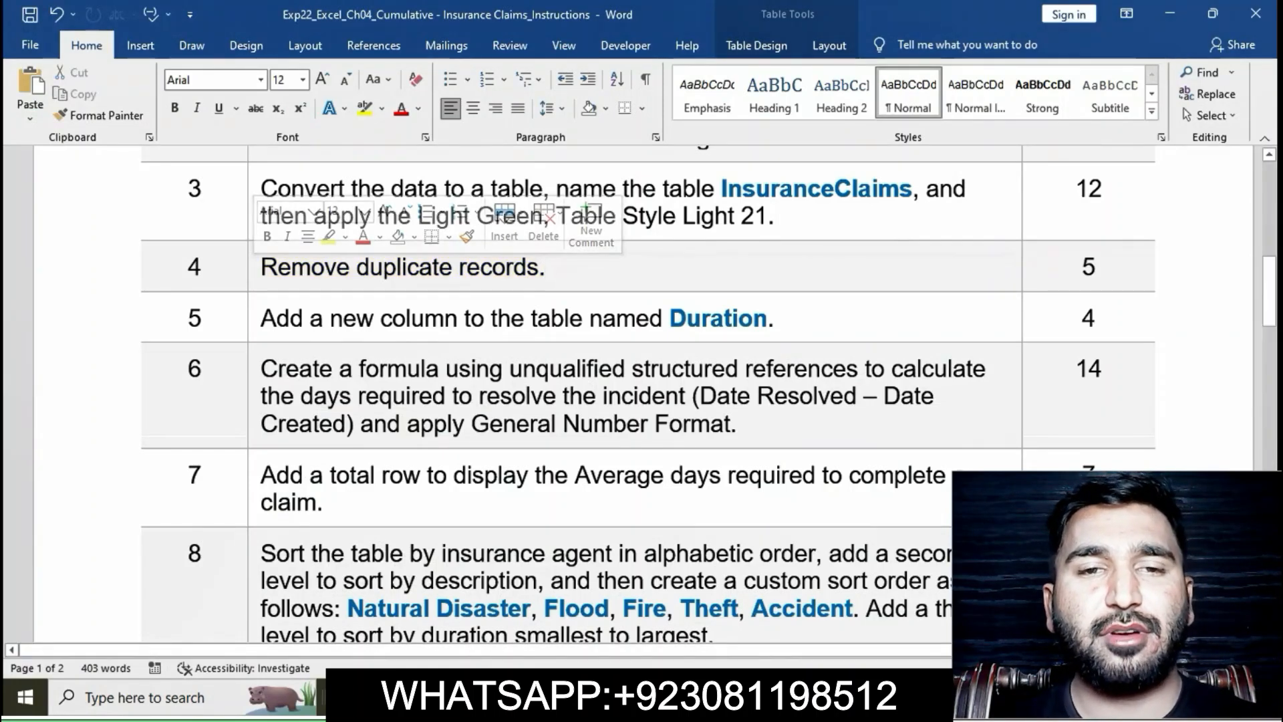
{"action": "left_click", "coordinate": [255, 318]}
{"action": "left_click", "coordinate": [330, 279]}
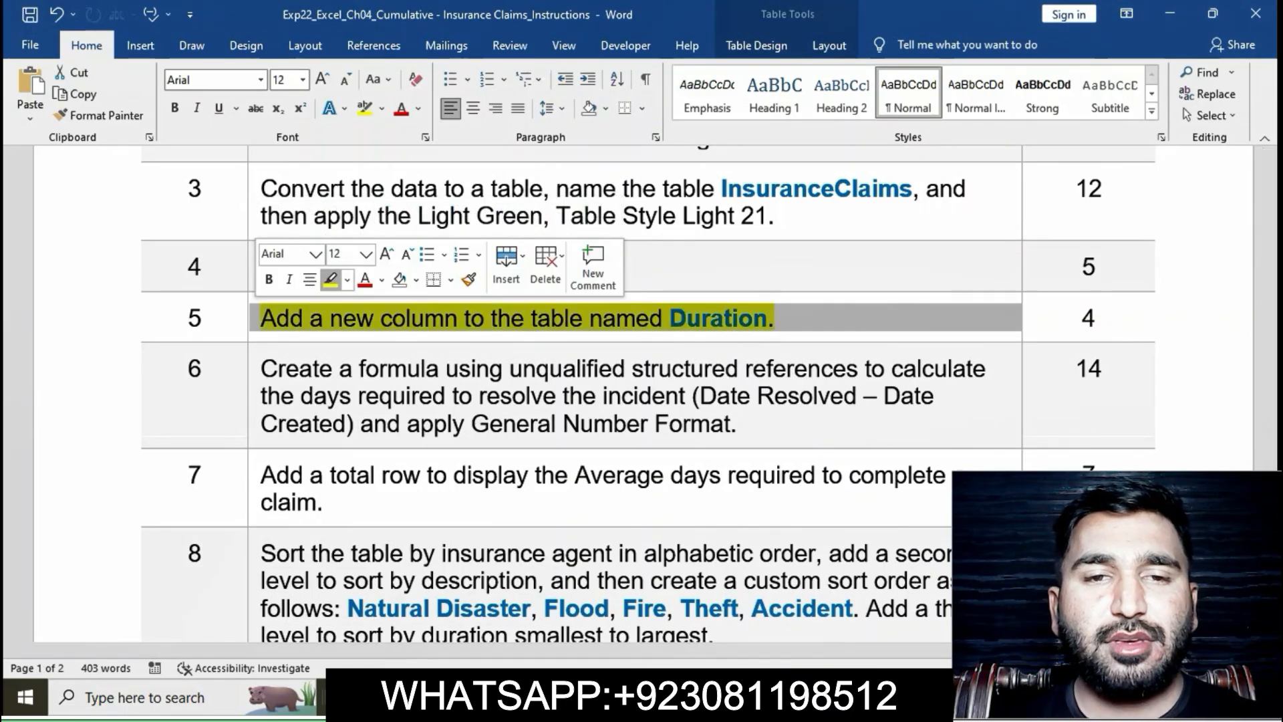
{"action": "left_click", "coordinate": [357, 318]}
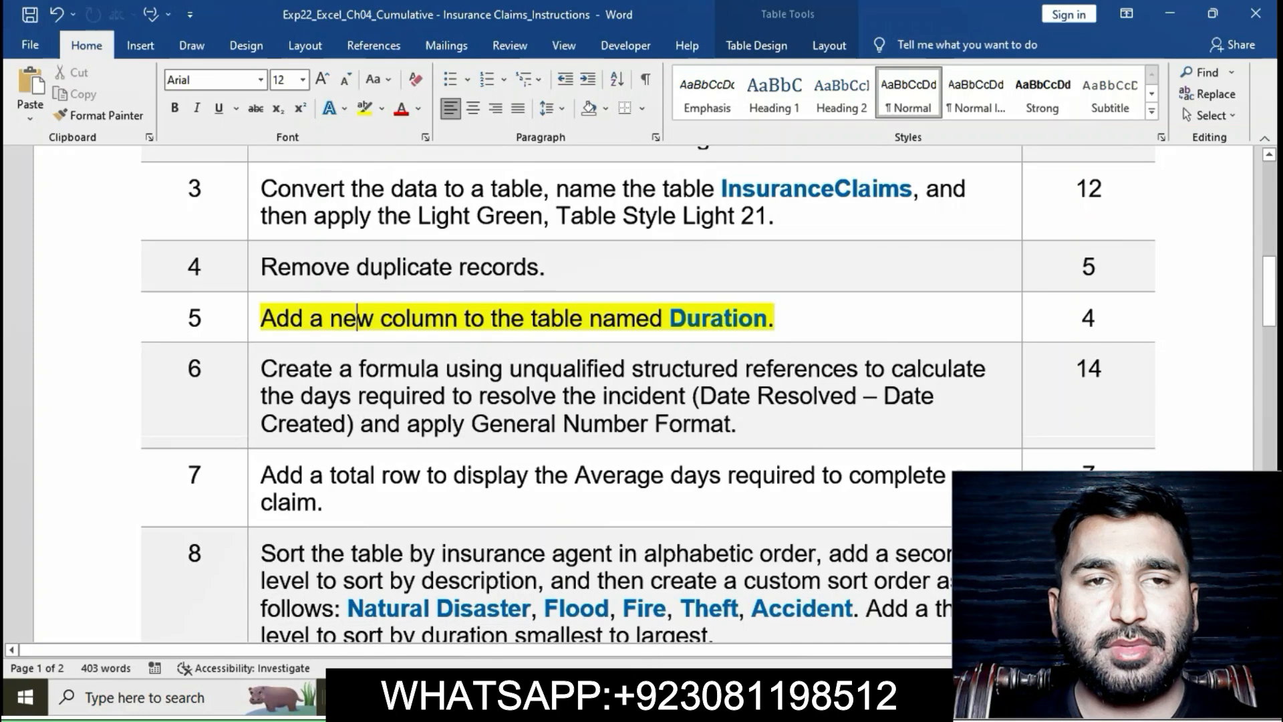
Select the column name in step 5 of the Word instructions, and add a Duration column to the Excel table with its header in K6
{"action": "left_click_drag", "start_coordinate": [671, 319], "coordinate": [768, 318]}
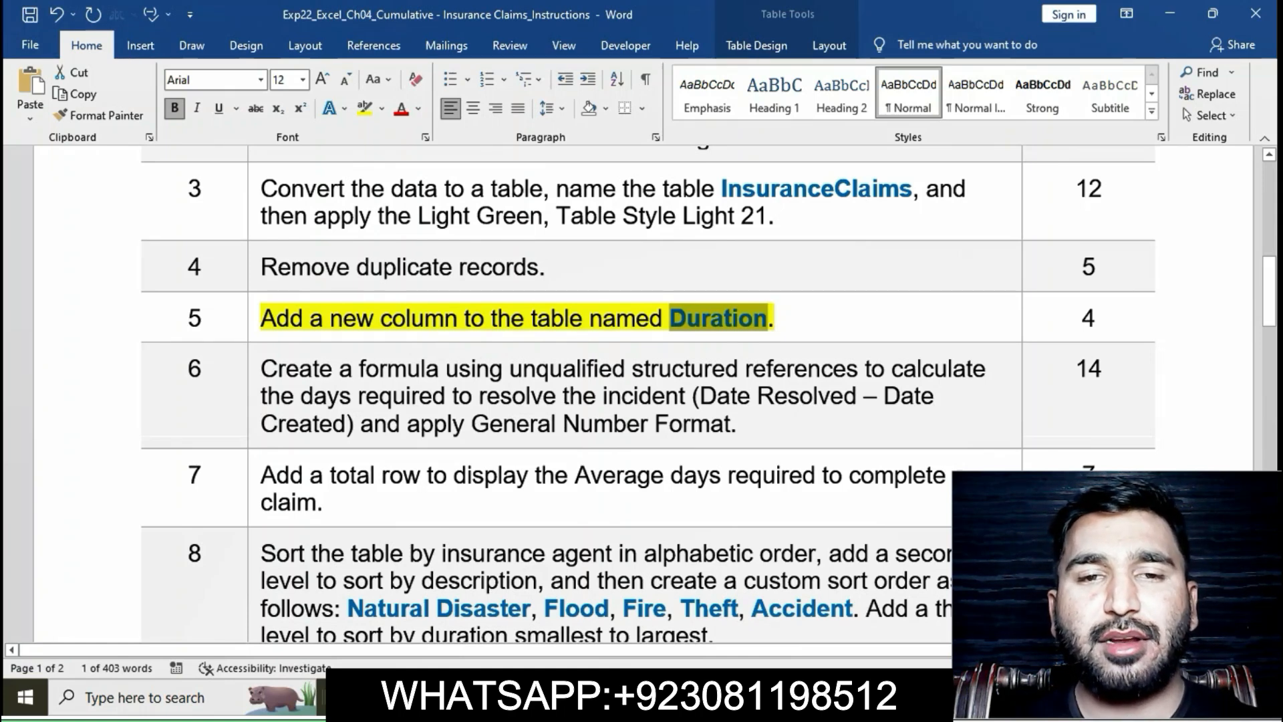
{"action": "left_click", "coordinate": [772, 697]}
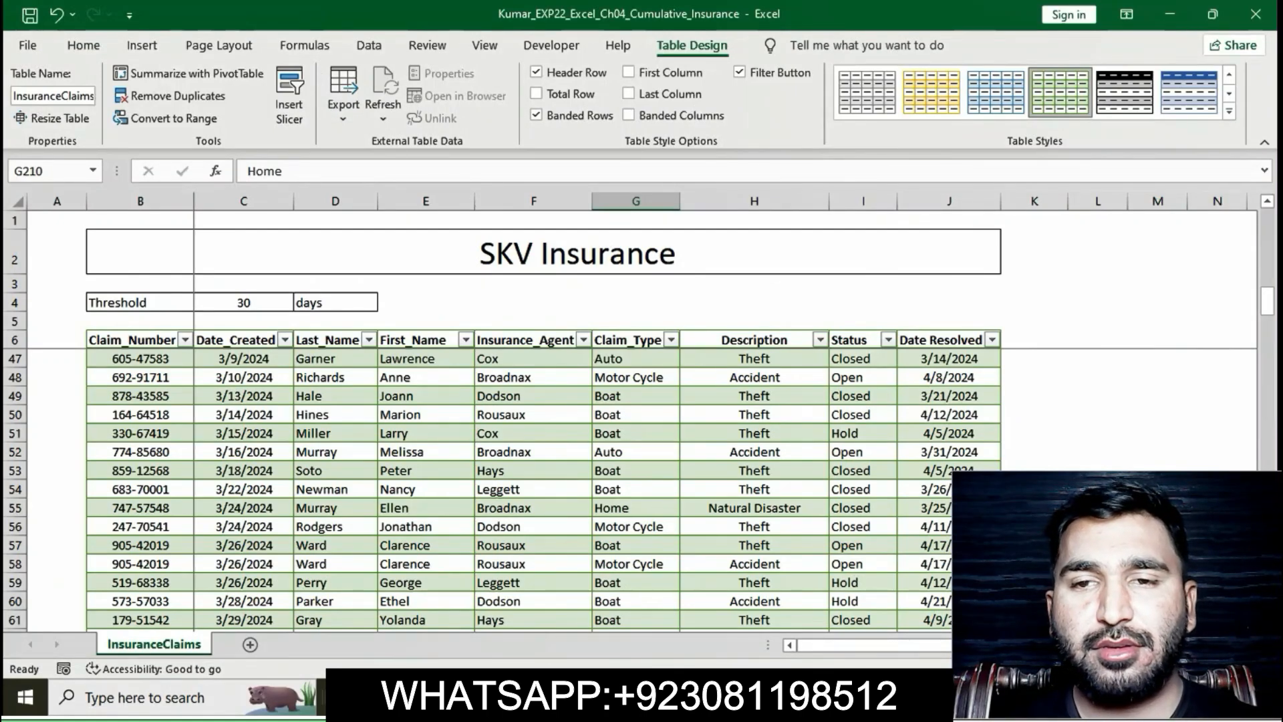
{"action": "left_click", "coordinate": [1034, 340]}
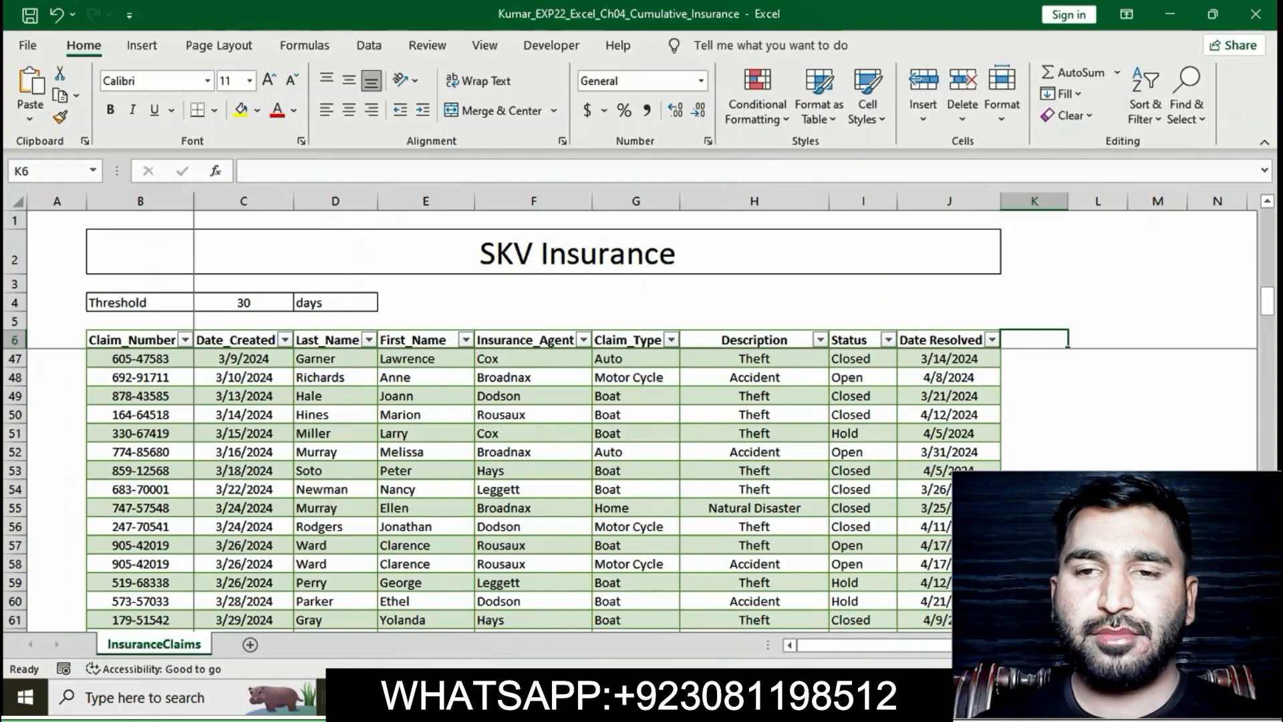
{"action": "key", "text": "F2"}
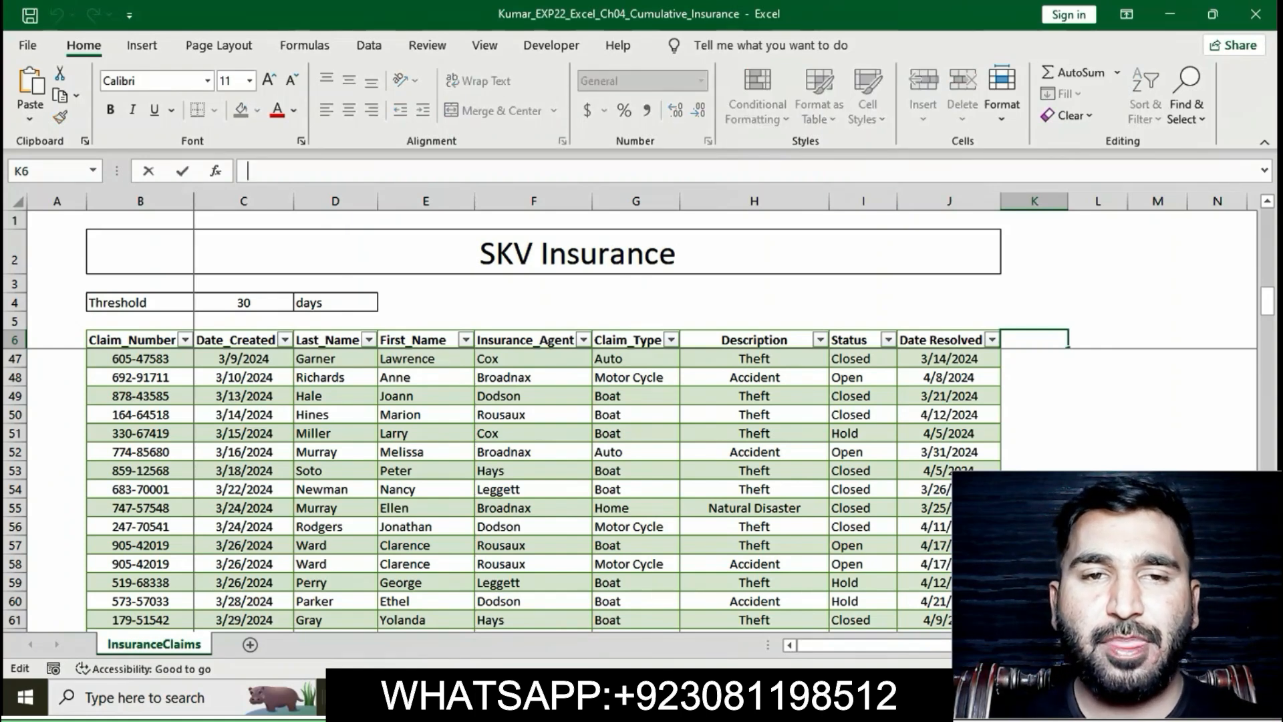
{"action": "type", "text": "Duration"}
{"action": "key", "text": "Return"}
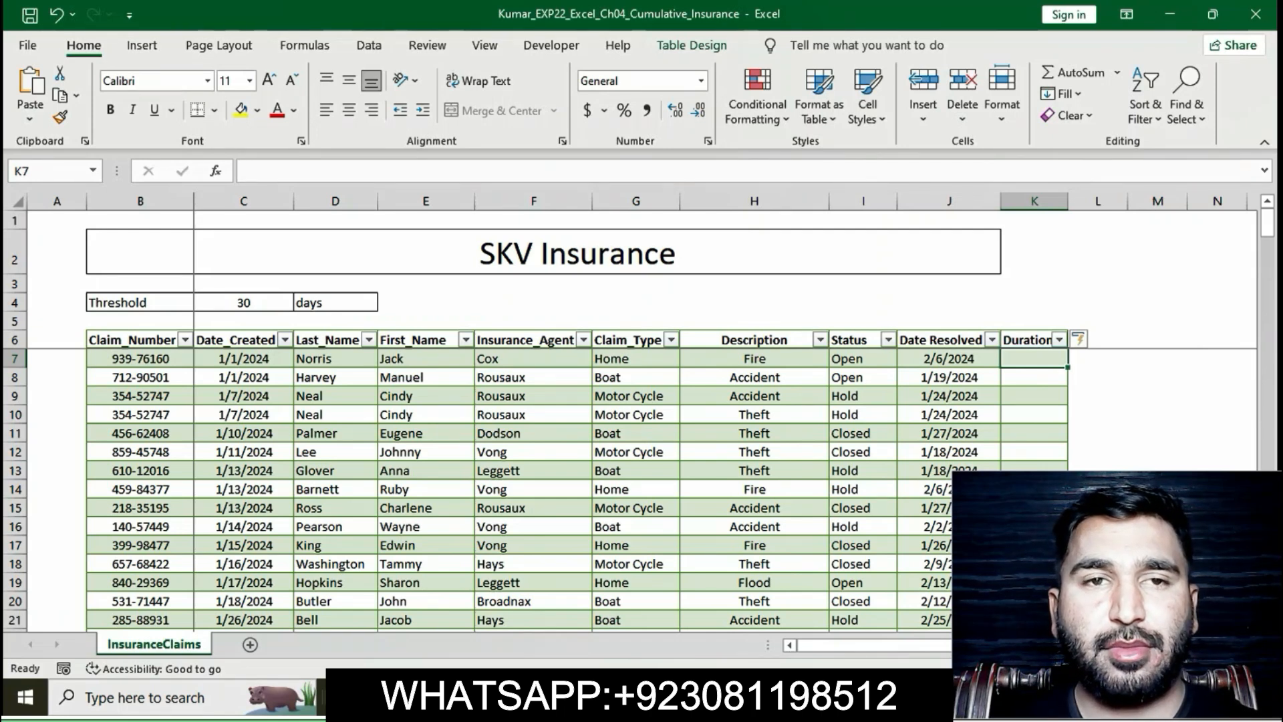
Switch to the Word instructions, remove the highlight from step 5, and highlight the step 6 formula instruction in yellow
{"action": "mouse_move", "coordinate": [725, 697]}
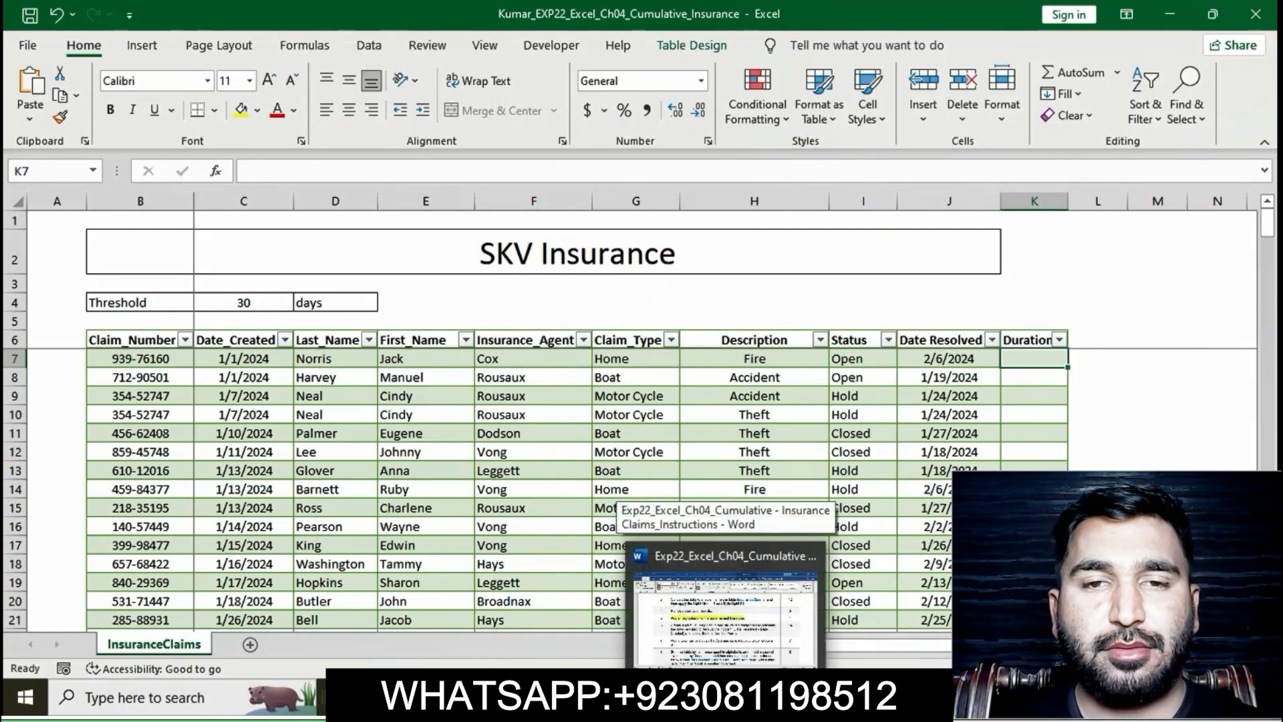
{"action": "left_click", "coordinate": [726, 615]}
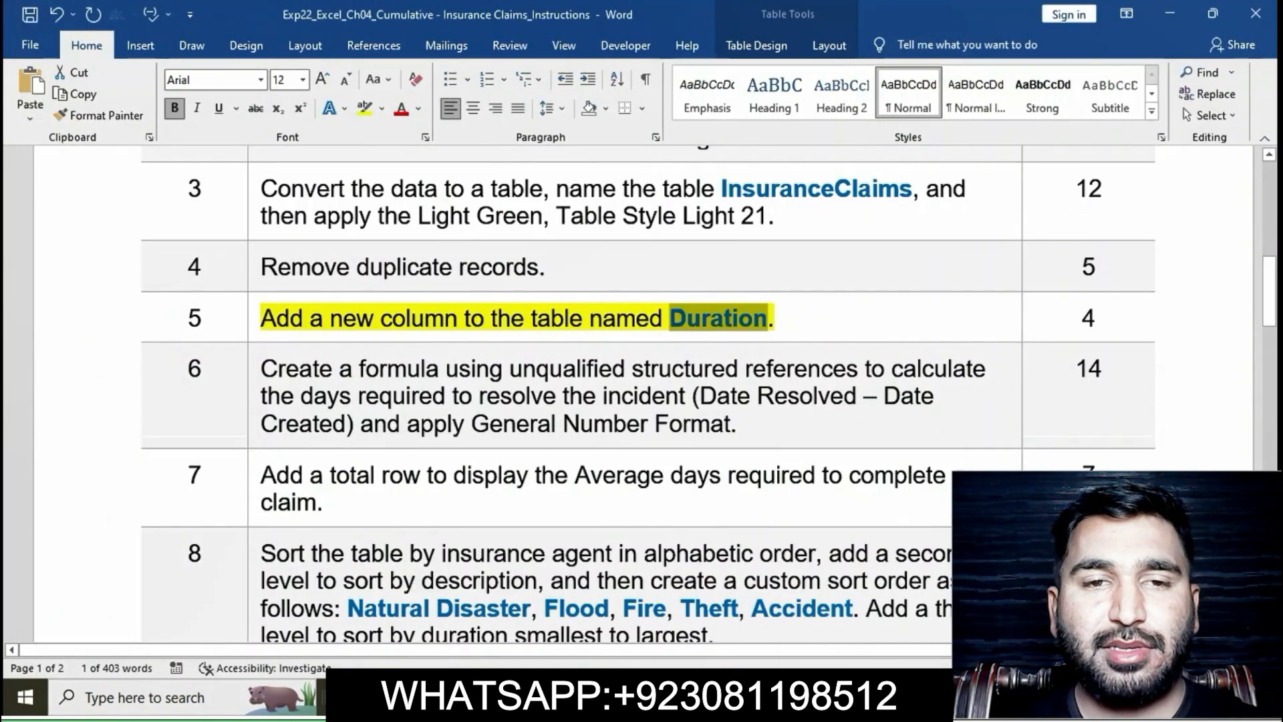
{"action": "left_click", "coordinate": [701, 319]}
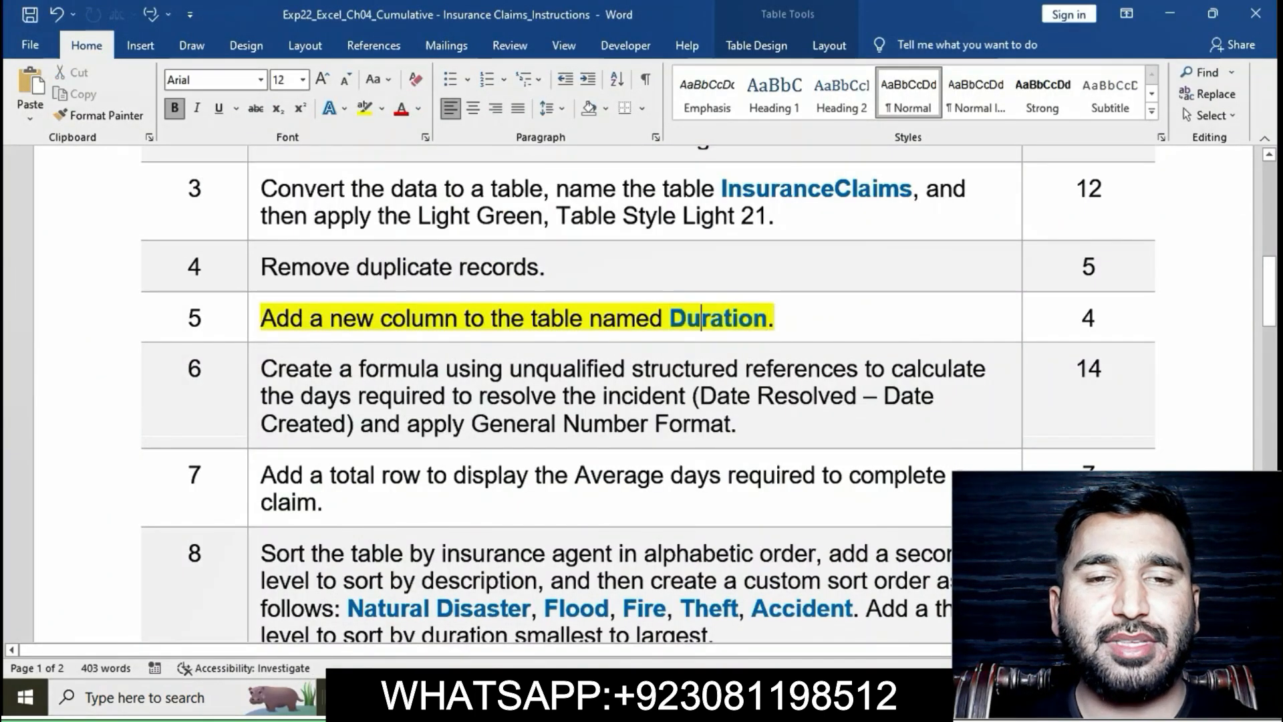
{"action": "left_click", "coordinate": [254, 319]}
{"action": "left_click", "coordinate": [328, 289]}
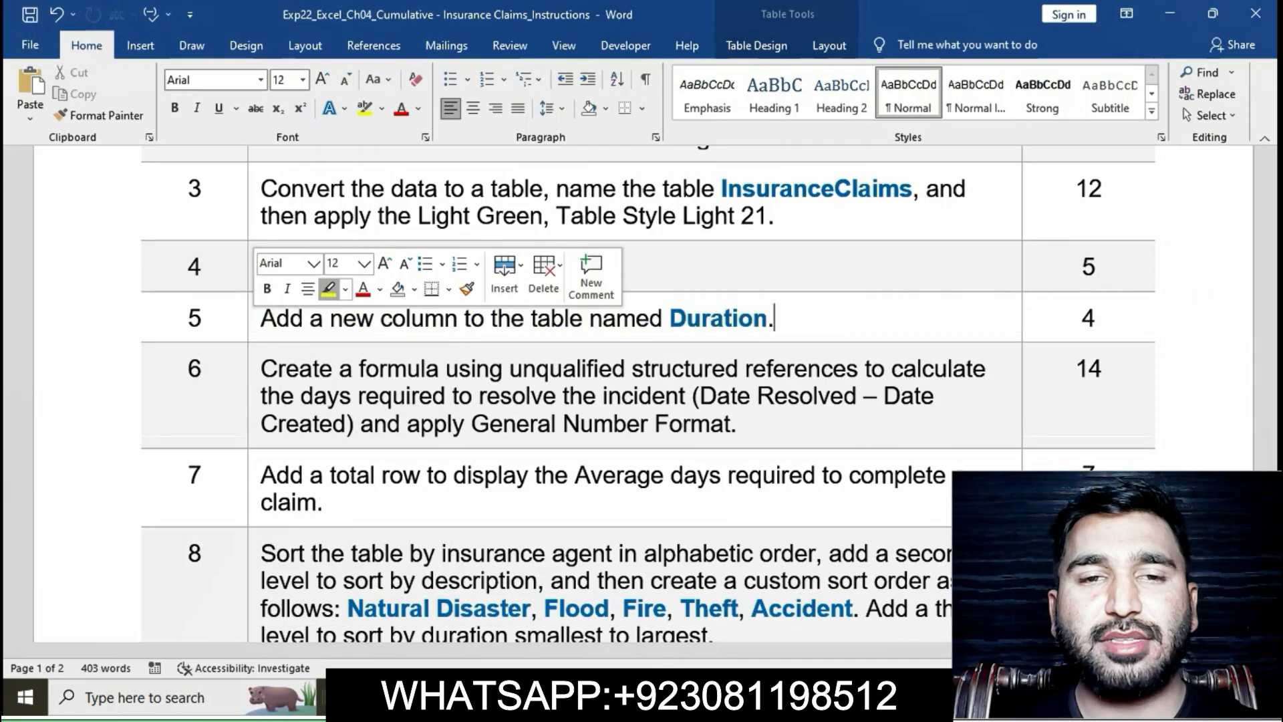
{"action": "left_click", "coordinate": [379, 396]}
{"action": "scroll", "coordinate": [379, 396], "scroll_direction": "down", "scroll_amount": 3}
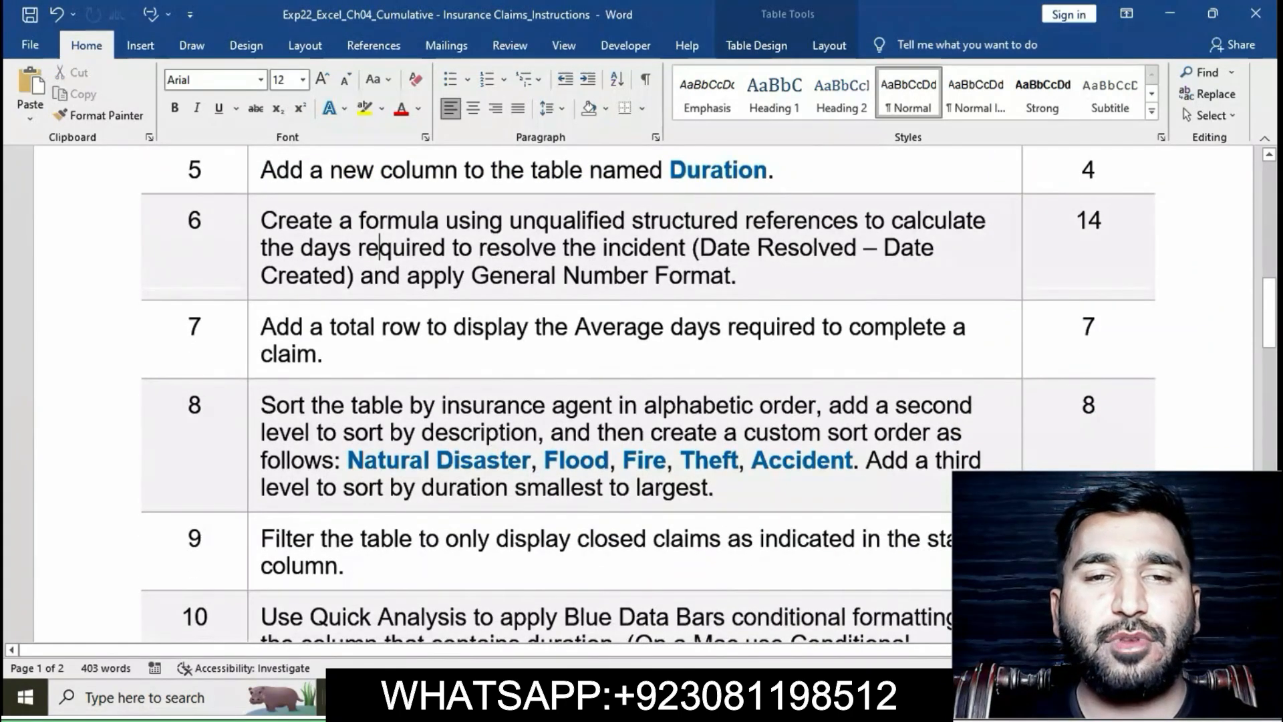
{"action": "triple_click", "coordinate": [379, 248]}
{"action": "left_click", "coordinate": [333, 192]}
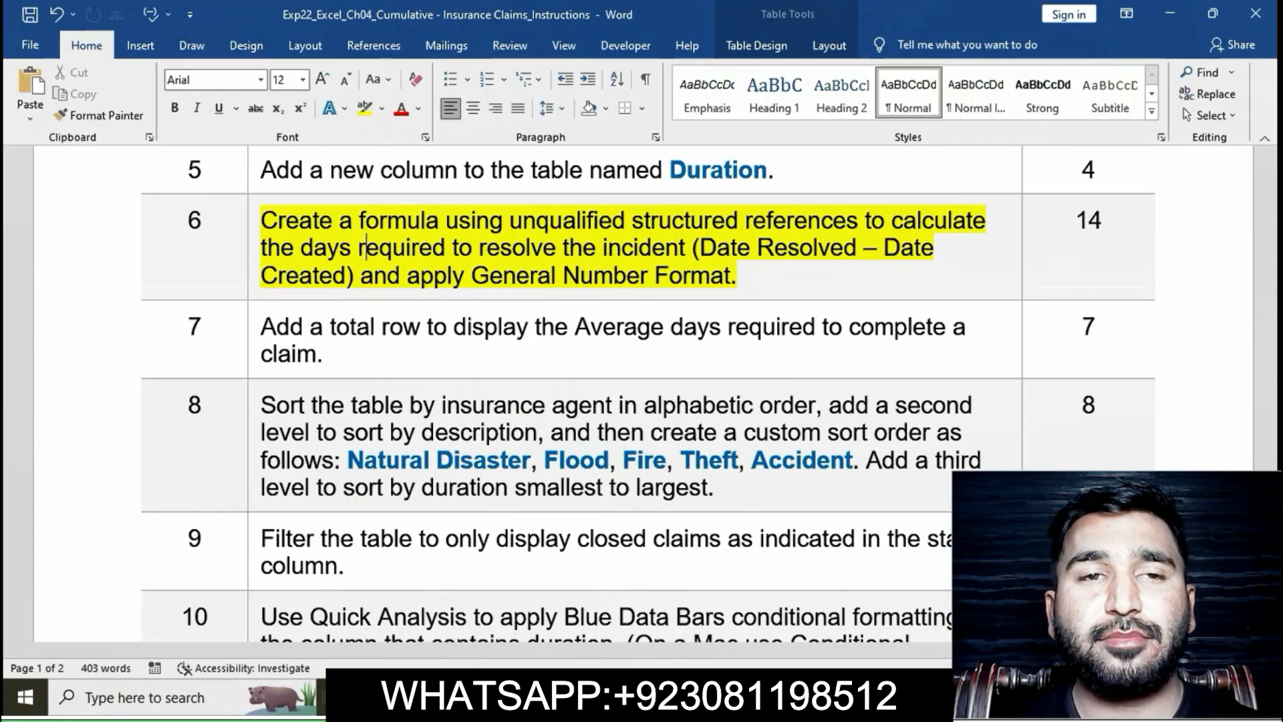
Select the formula part of step 6 in Word, and enter =[@[Date Resolved]]-[@[Date_Created]] in K7 of the Excel table's Duration column
{"action": "left_click_drag", "start_coordinate": [261, 221], "coordinate": [357, 275]}
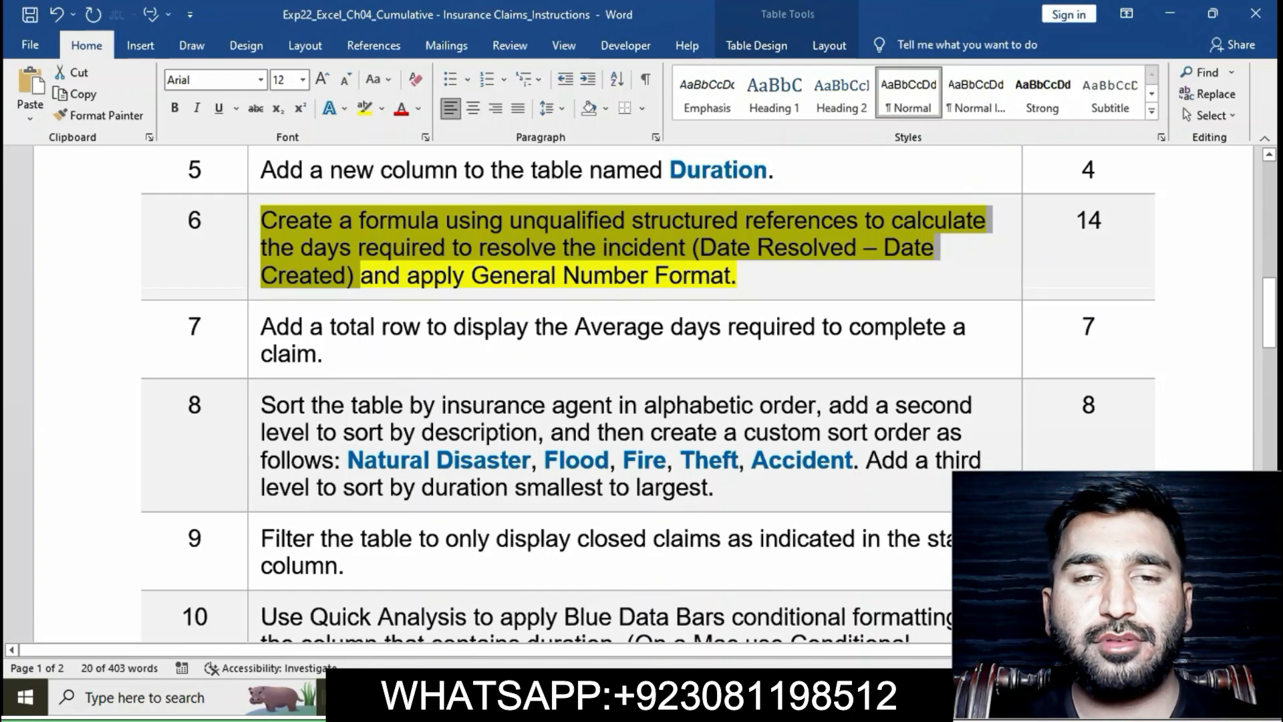
{"action": "key", "text": "alt+Tab"}
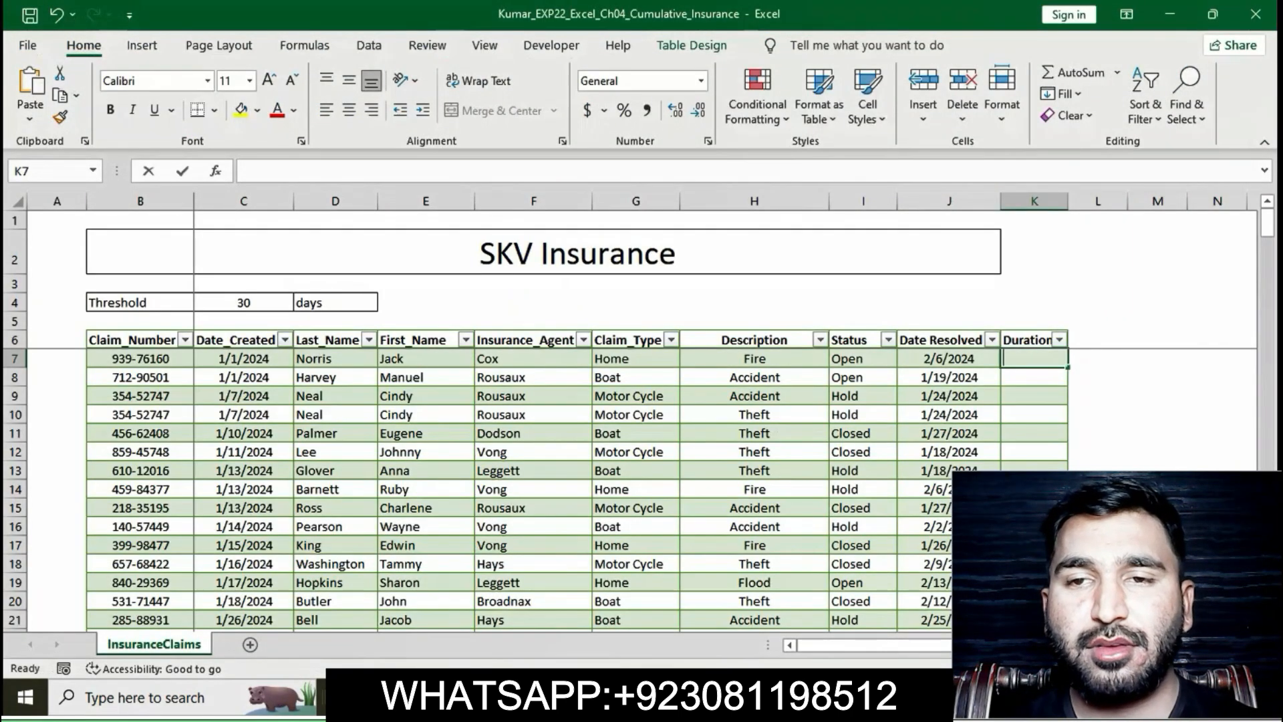
{"action": "type", "text": "="}
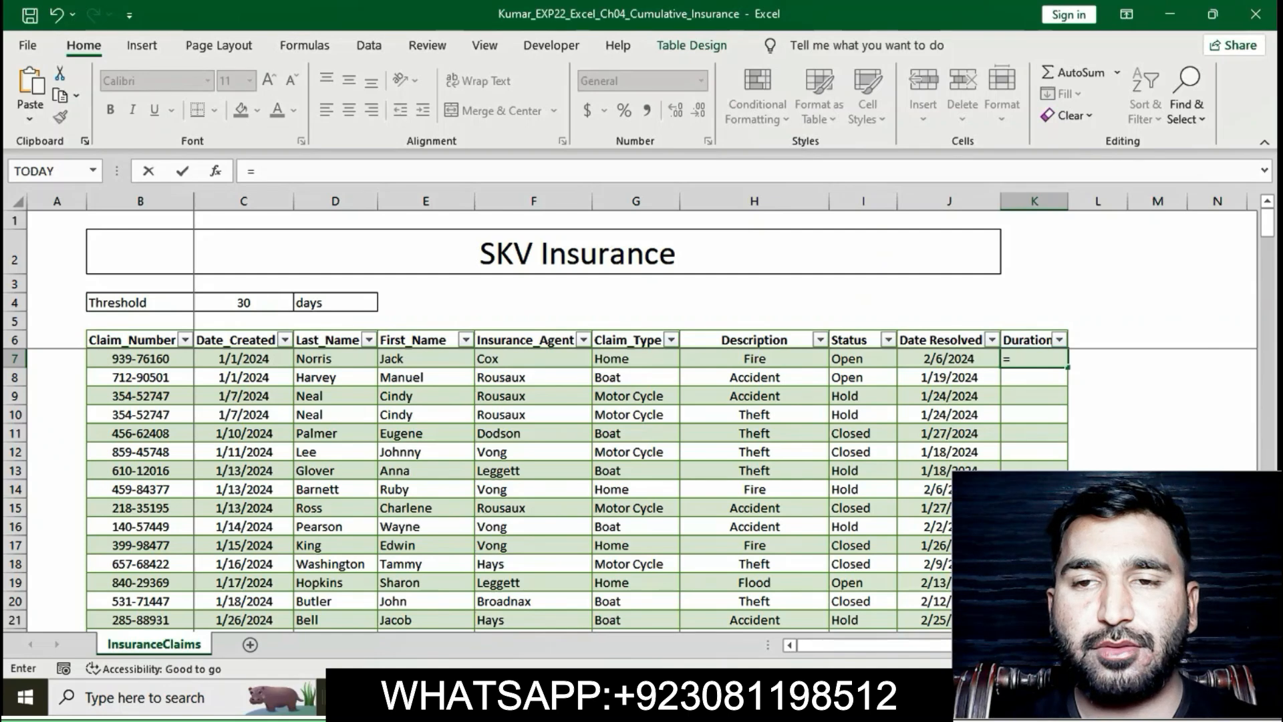
{"action": "left_click", "coordinate": [949, 359]}
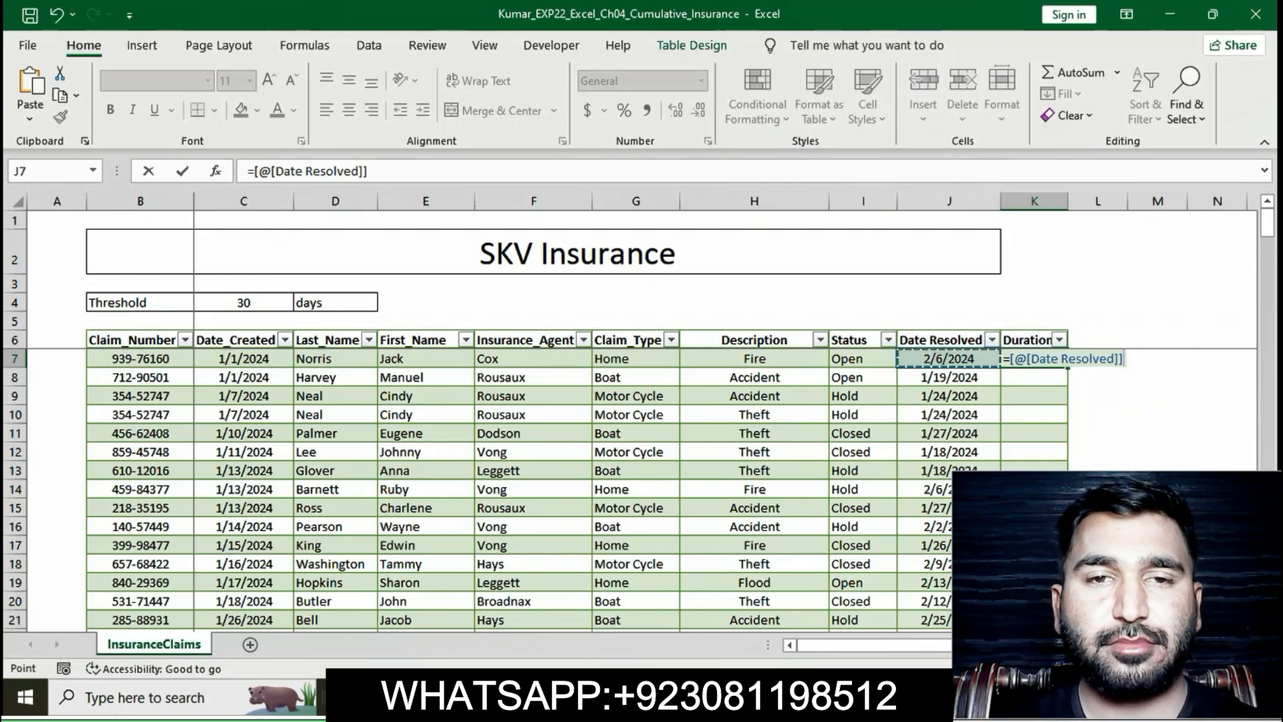
{"action": "type", "text": "-"}
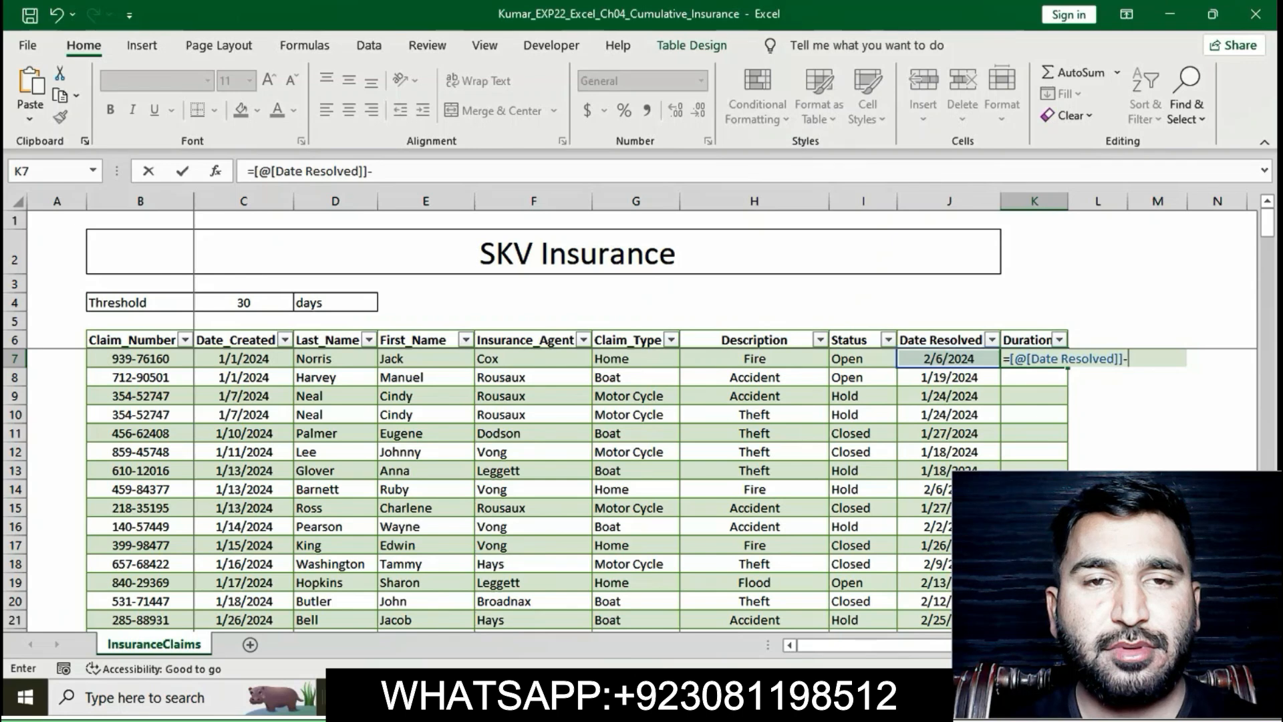
{"action": "left_click", "coordinate": [243, 359]}
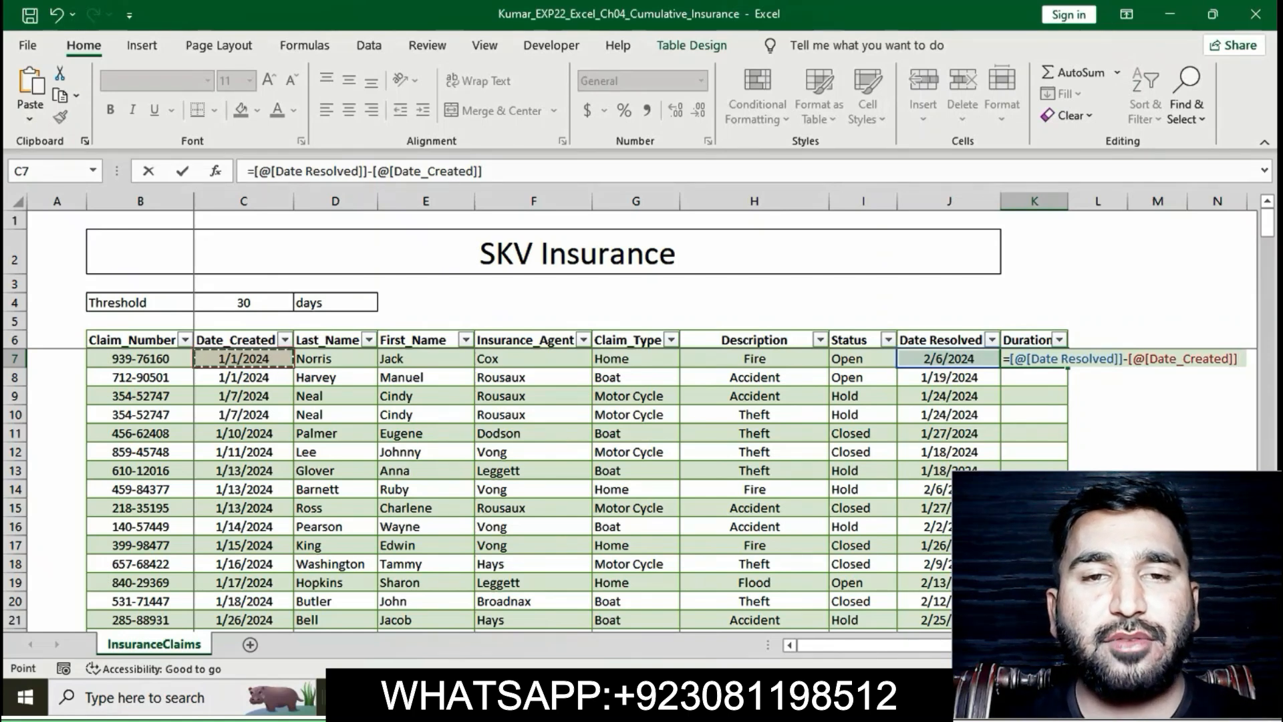
{"action": "key", "text": "Return"}
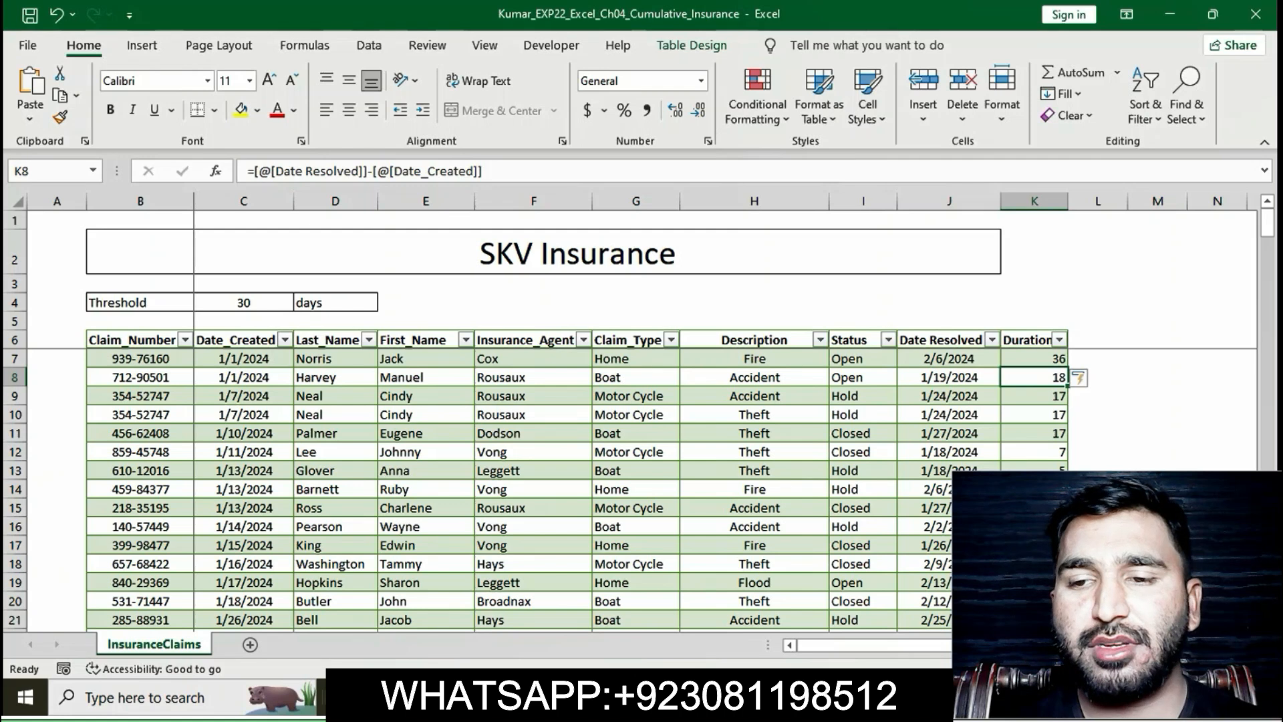
Switch to the Word instructions and select the number format phrase at the end of step 6
{"action": "key", "text": "alt+Tab"}
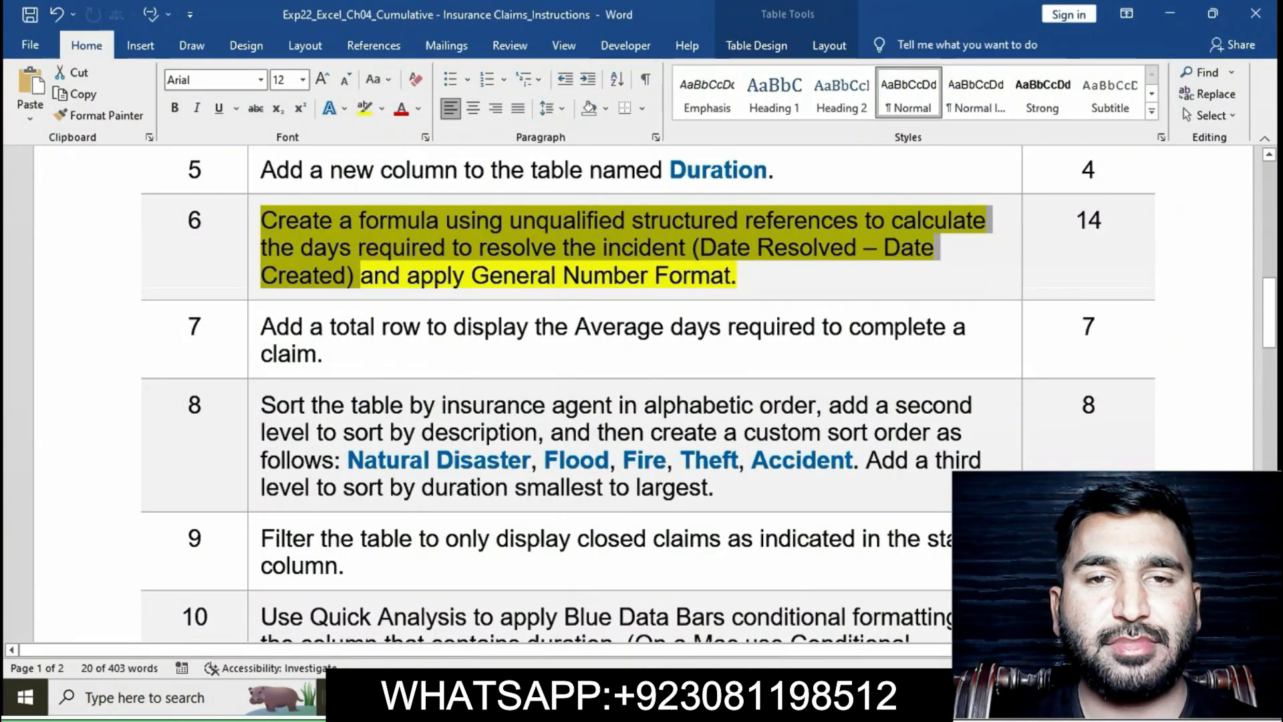
{"action": "left_click", "coordinate": [712, 275]}
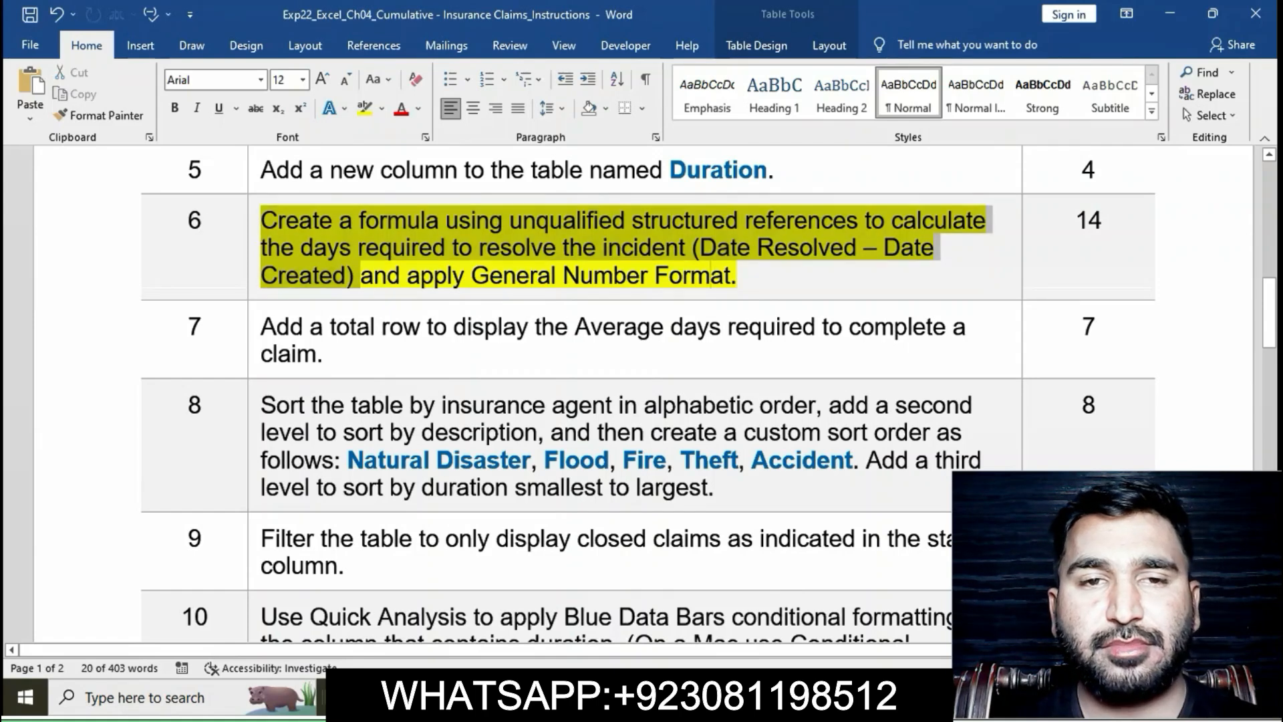
{"action": "left_click_drag", "start_coordinate": [361, 275], "coordinate": [735, 275]}
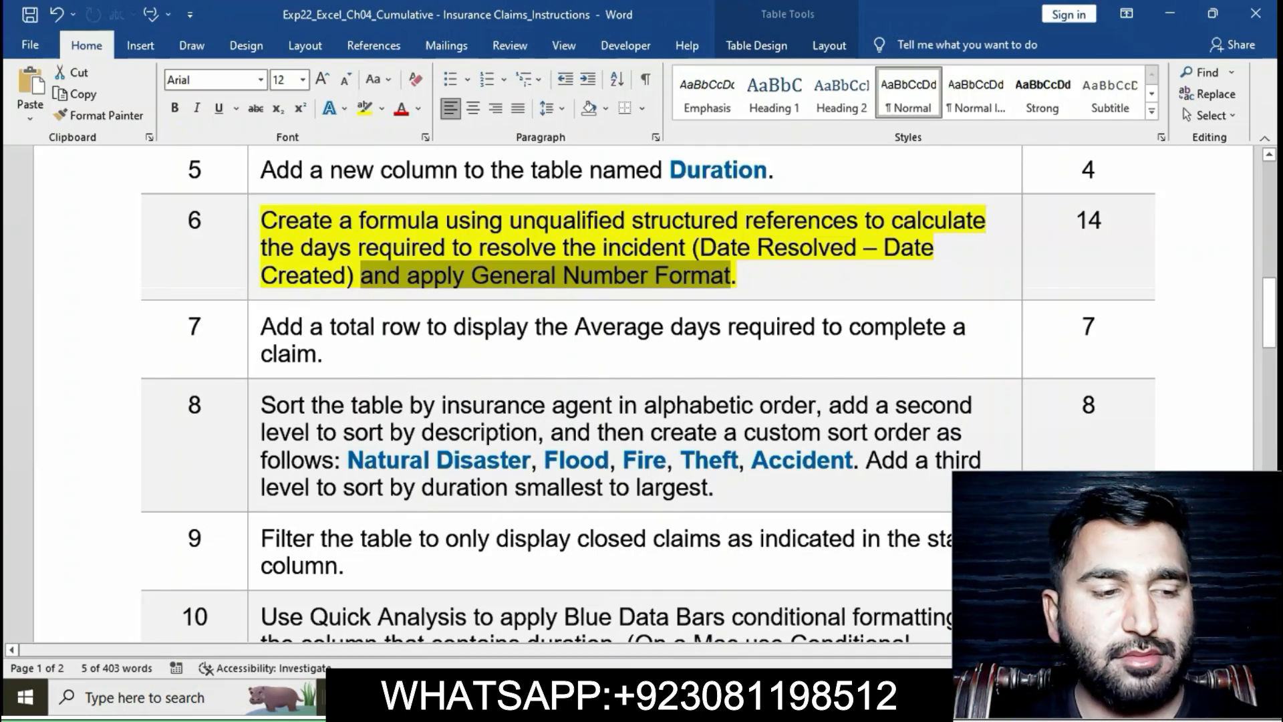
Switch to Excel and apply the Accounting number format to the Duration values in K7:K212
{"action": "key", "text": "alt+Tab"}
{"action": "left_click", "coordinate": [1034, 359]}
{"action": "key", "text": "shift+Down"}
{"action": "key", "text": "shift+Down"}
{"action": "key", "text": "shift+Down"}
{"action": "key", "text": "shift+Down"}
{"action": "key", "text": "shift+Down"}
{"action": "key", "text": "shift+Down"}
{"action": "key", "text": "shift+Down"}
{"action": "key", "text": "shift+Down"}
{"action": "key", "text": "shift+Down"}
{"action": "key", "text": "shift+Down"}
{"action": "key", "text": "shift+Down"}
{"action": "key", "text": "shift+Down"}
{"action": "key", "text": "shift+Down"}
{"action": "key", "text": "shift+Down"}
{"action": "key", "text": "shift+Down"}
{"action": "key", "text": "shift+Down"}
{"action": "key", "text": "shift+Down"}
{"action": "key", "text": "shift+Down"}
{"action": "key", "text": "shift+Down"}
{"action": "key", "text": "shift+Down"}
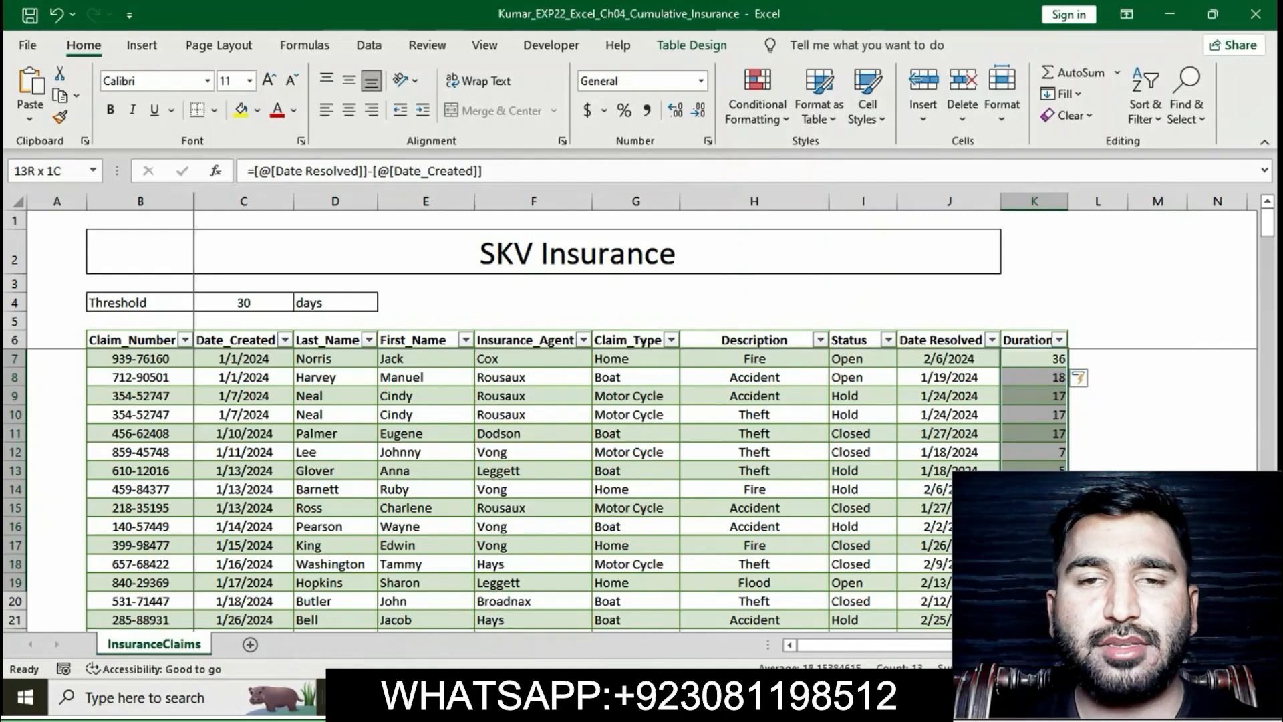
{"action": "key", "text": "shift+Down"}
{"action": "key", "text": "shift+Down"}
{"action": "key", "text": "shift+Down"}
{"action": "key", "text": "shift+Down"}
{"action": "key", "text": "shift+Down"}
{"action": "key", "text": "shift+Down"}
{"action": "key", "text": "shift+Down"}
{"action": "key", "text": "shift+Down"}
{"action": "key", "text": "shift+Down"}
{"action": "key", "text": "shift+Down"}
{"action": "key", "text": "shift+Down"}
{"action": "key", "text": "shift+Down"}
{"action": "key", "text": "shift+Down"}
{"action": "key", "text": "shift+Down"}
{"action": "key", "text": "shift+Down"}
{"action": "key", "text": "shift+Down"}
{"action": "key", "text": "shift+Down"}
{"action": "key", "text": "shift+Down"}
{"action": "key", "text": "shift+Down"}
{"action": "key", "text": "shift+Down"}
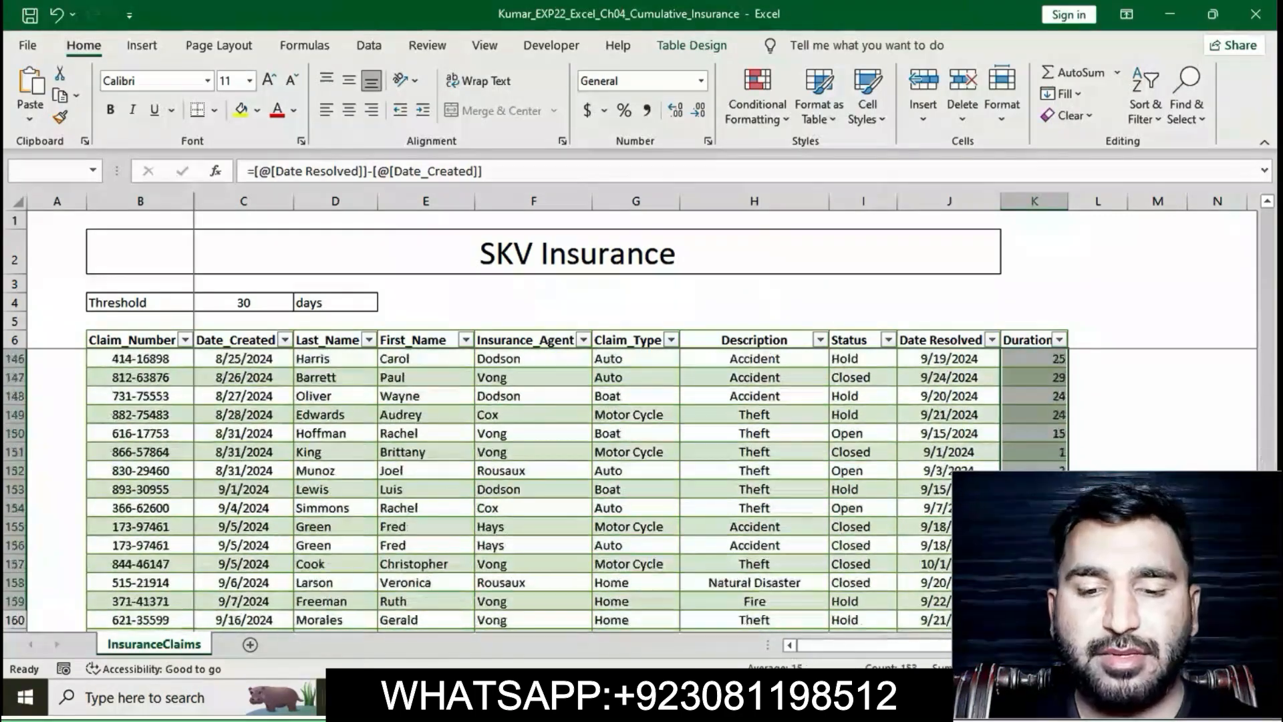
{"action": "key", "text": "shift+Down"}
{"action": "key", "text": "shift+Down"}
{"action": "key", "text": "shift+Down"}
{"action": "key", "text": "shift+Down"}
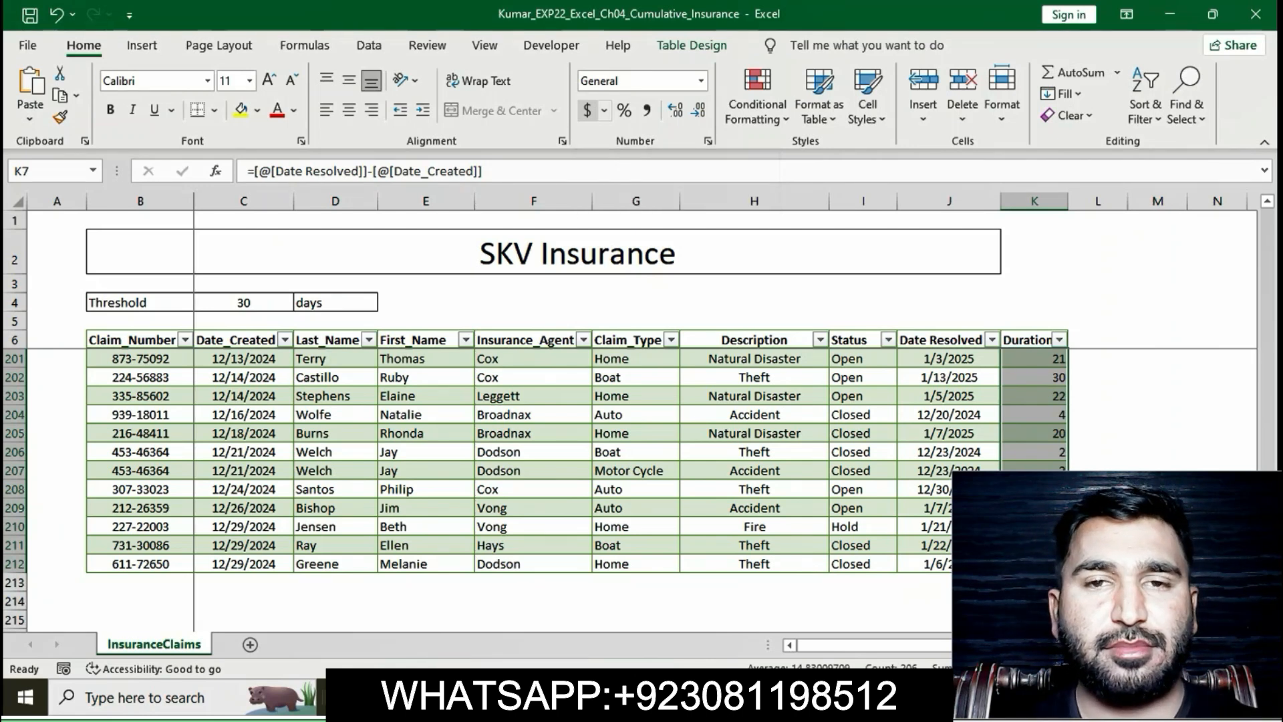
{"action": "left_click", "coordinate": [588, 110]}
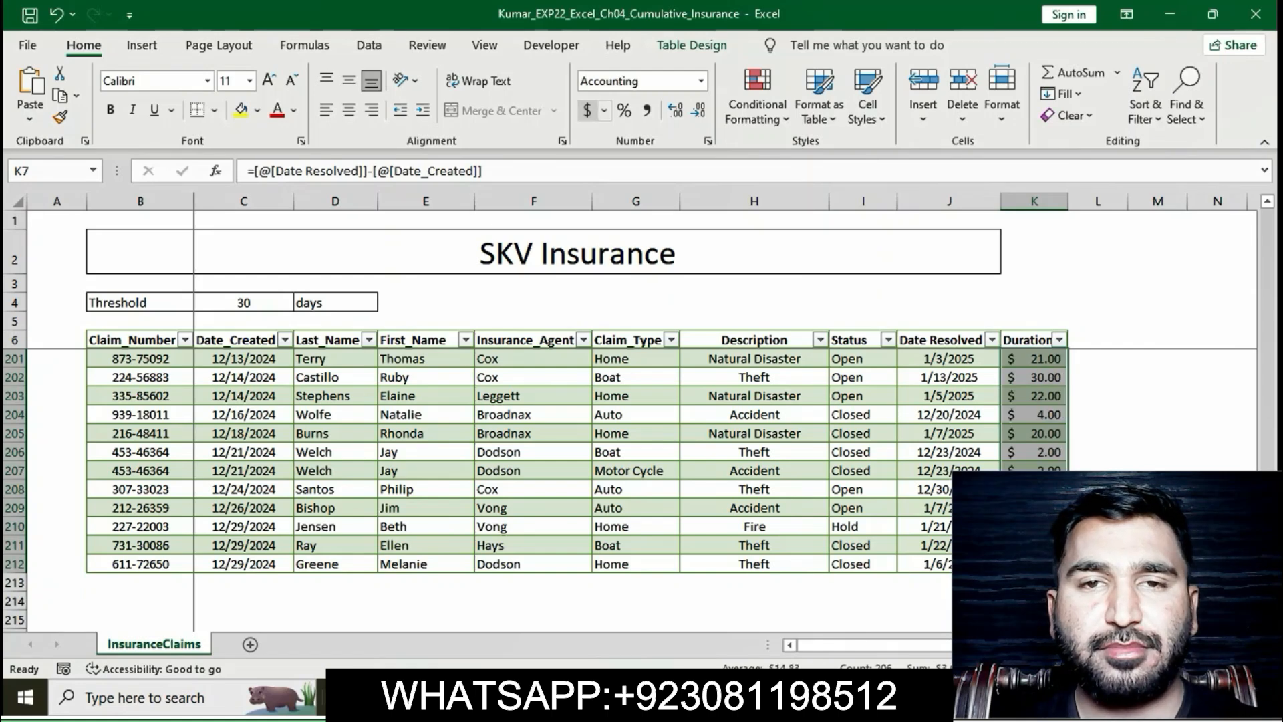
{"action": "scroll", "coordinate": [541, 491], "scroll_direction": "up", "scroll_amount": 20}
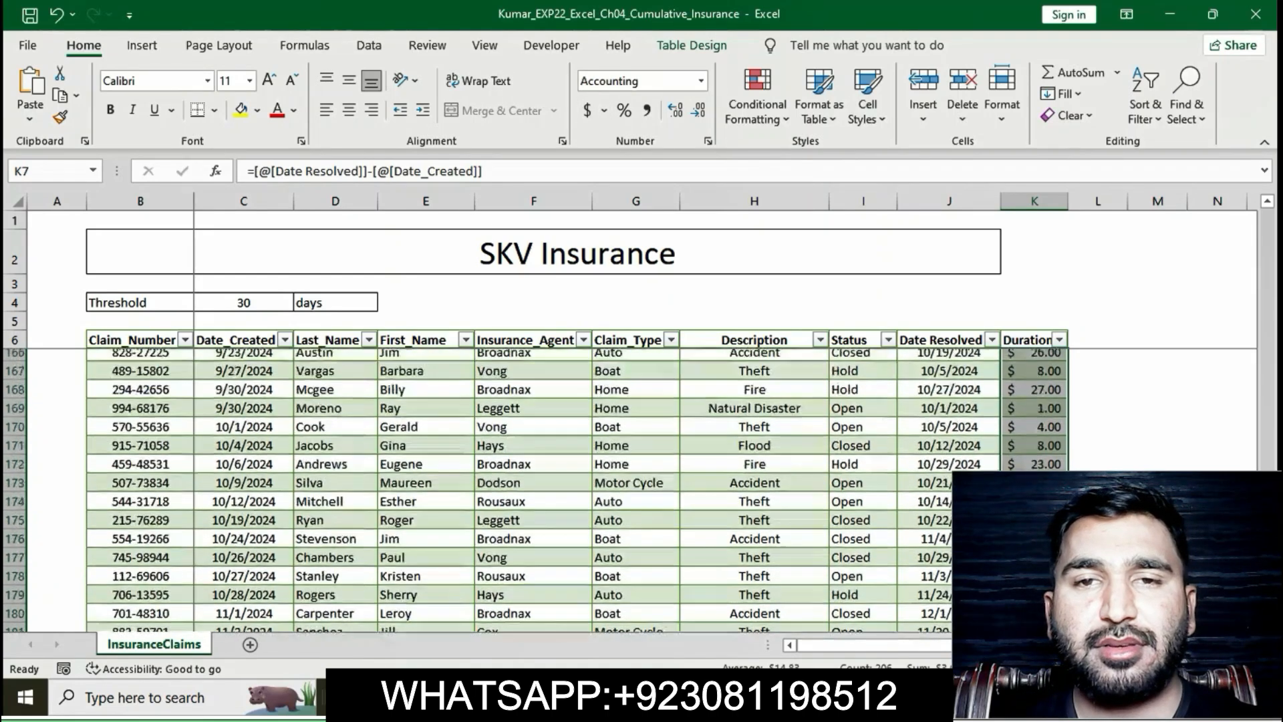
{"action": "scroll", "coordinate": [541, 491], "scroll_direction": "up", "scroll_amount": 20}
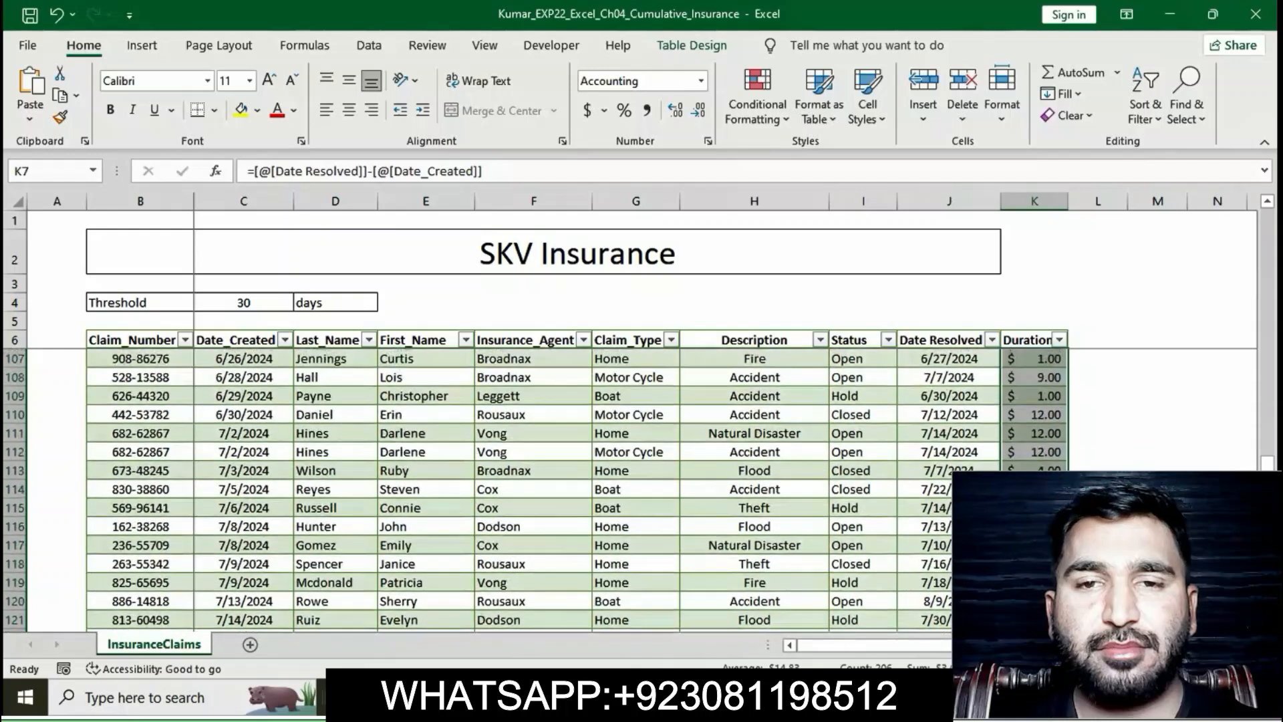
{"action": "left_click", "coordinate": [962, 508]}
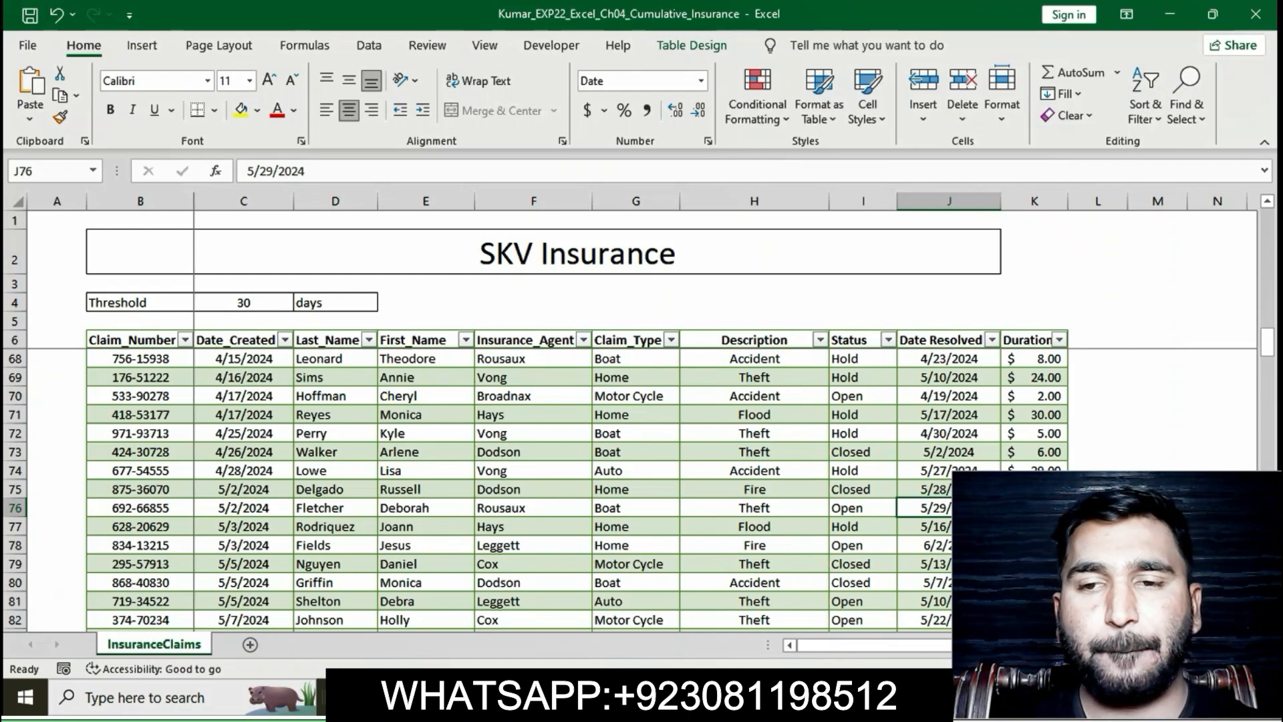
Switch to the Word instructions, remove the highlight from step 6, and highlight the step 7 total row instruction in yellow
{"action": "key", "text": "alt+Tab"}
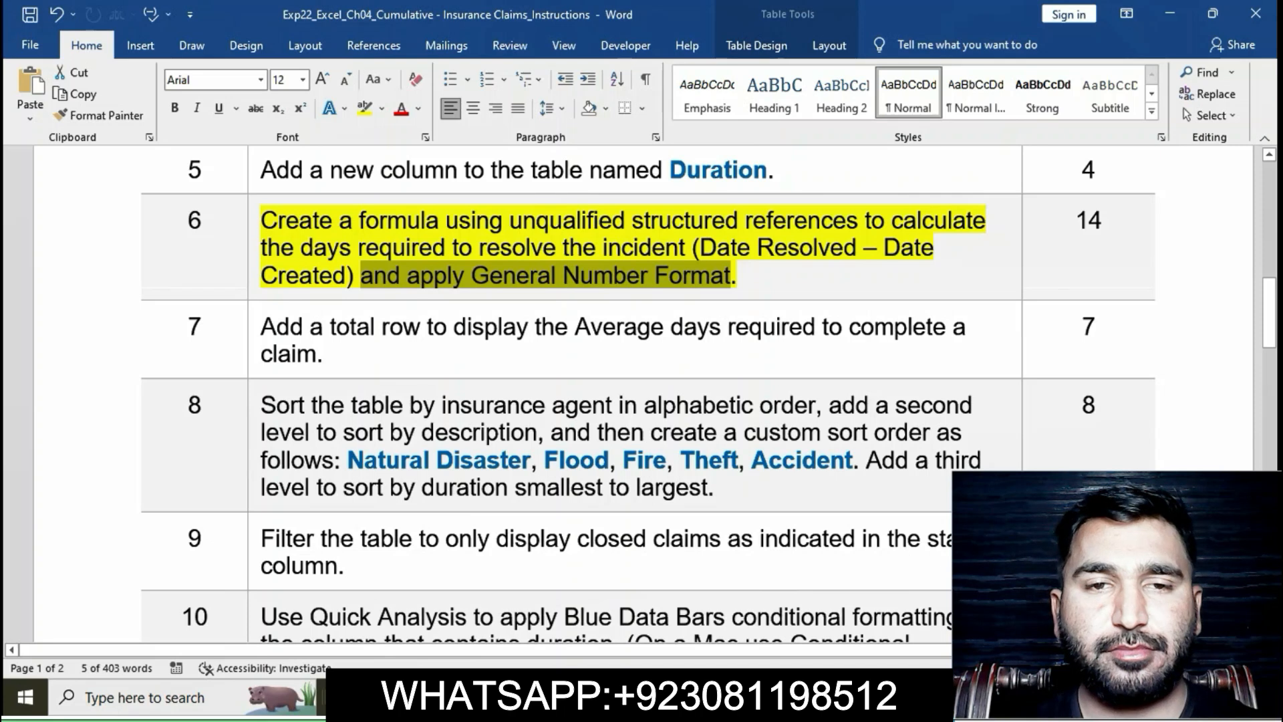
{"action": "left_click", "coordinate": [731, 276]}
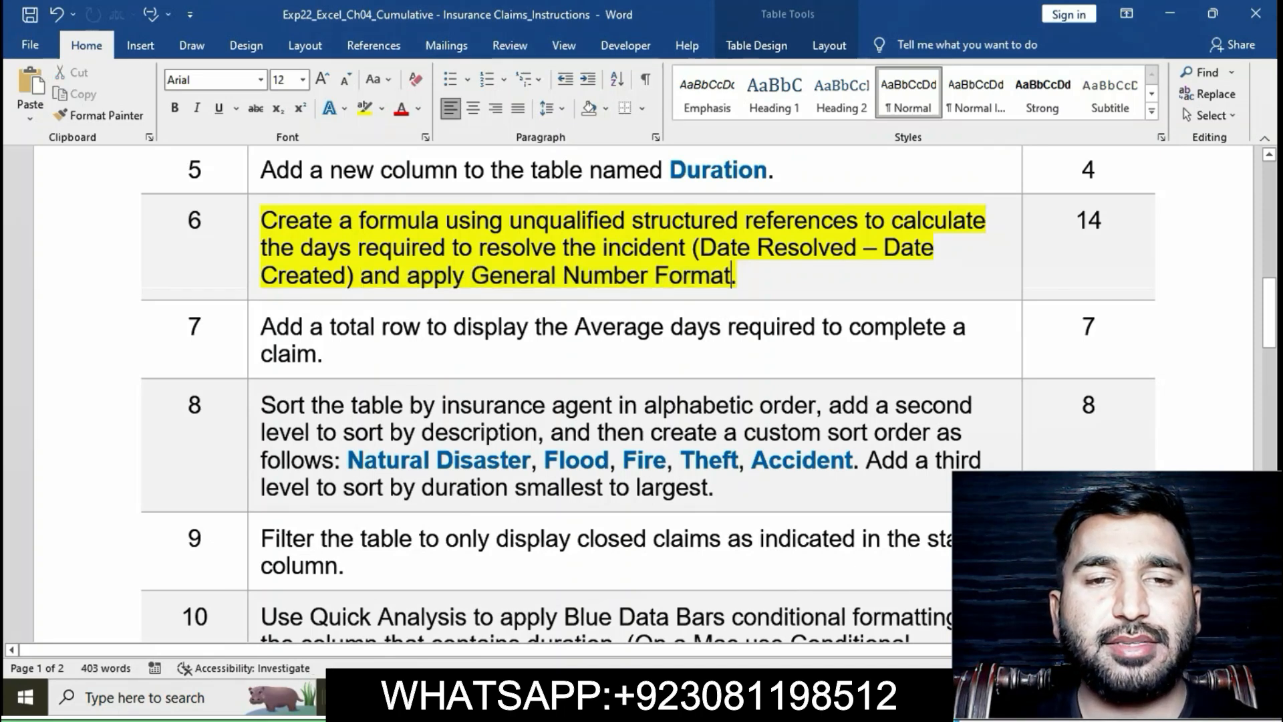
{"action": "left_click", "coordinate": [254, 226]}
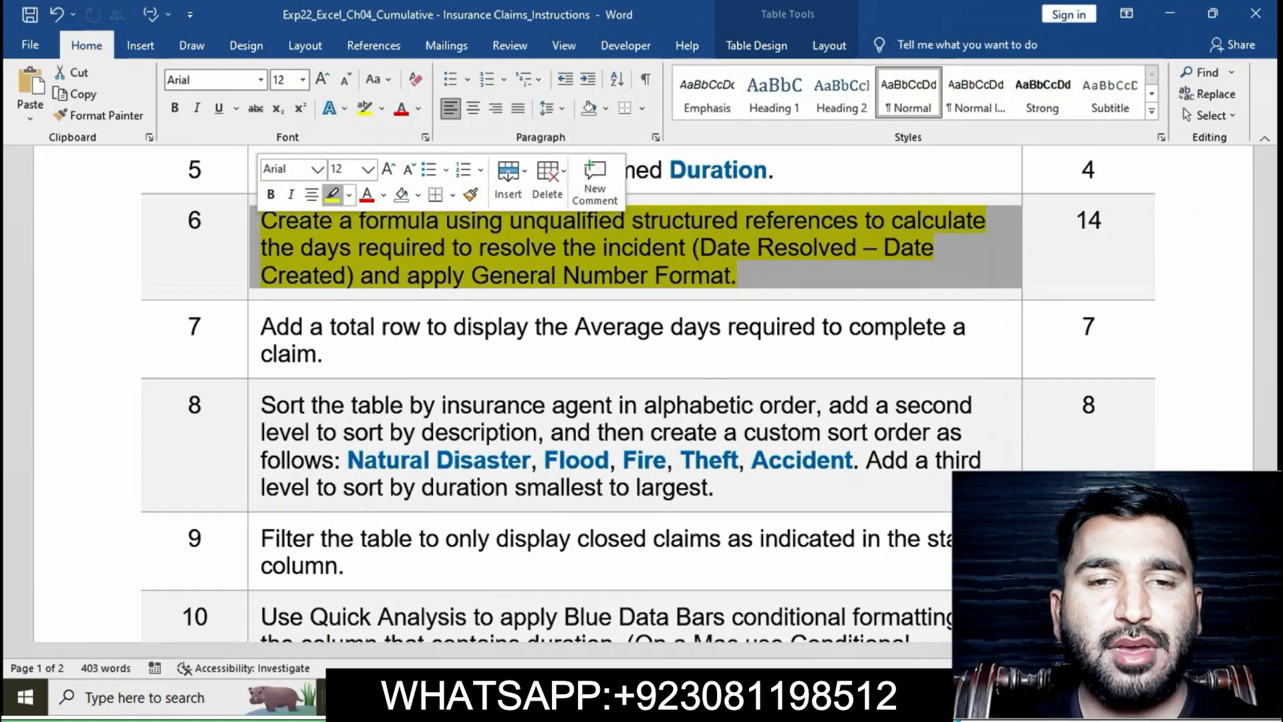
{"action": "left_click", "coordinate": [333, 195]}
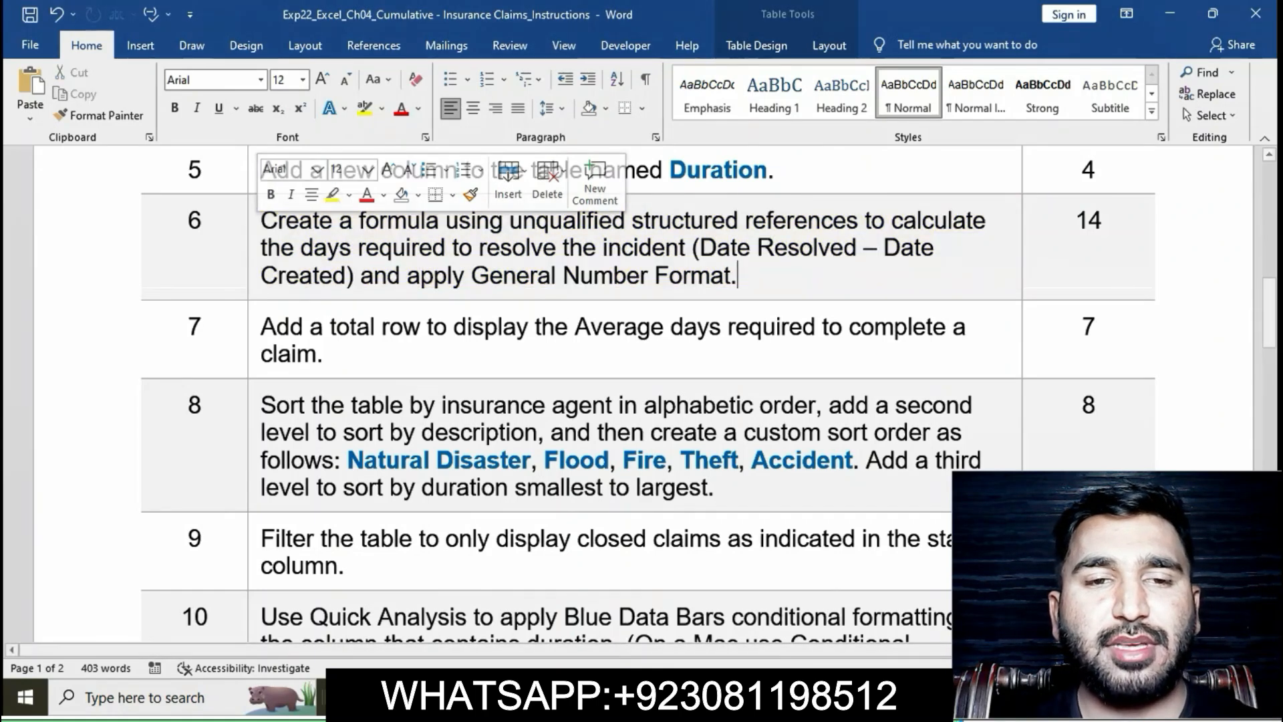
{"action": "left_click", "coordinate": [255, 333]}
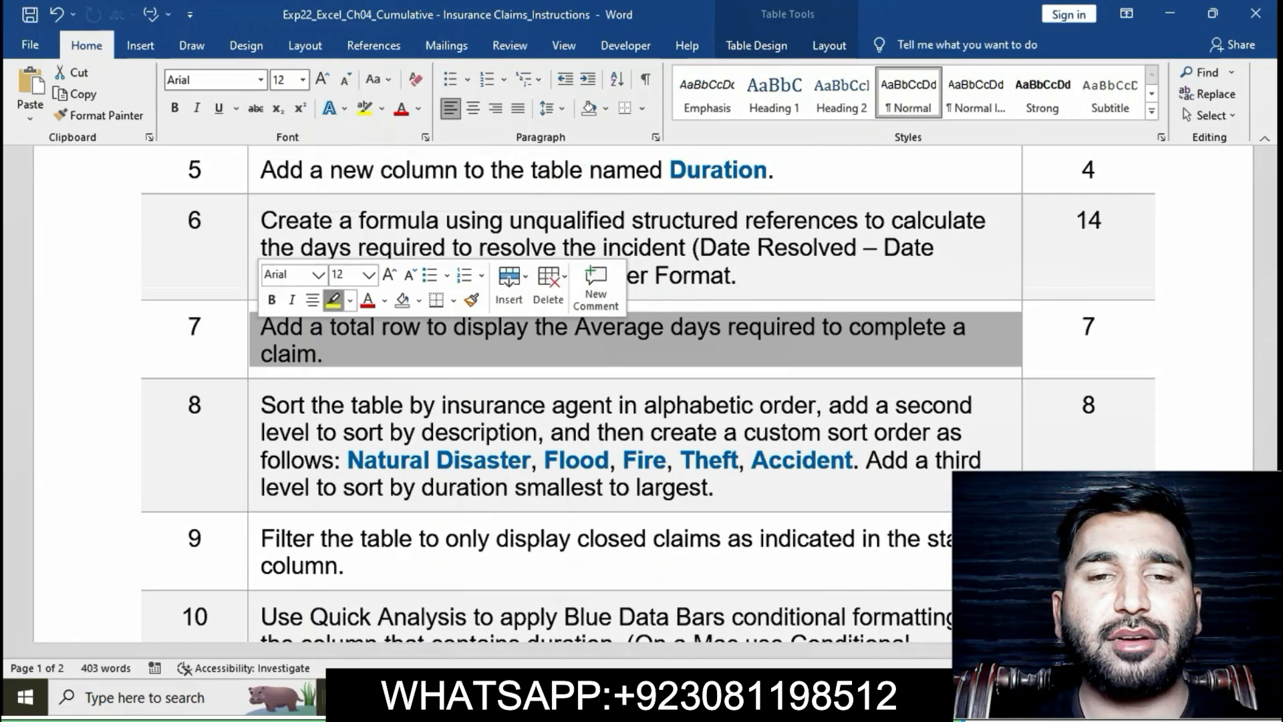
{"action": "left_click", "coordinate": [332, 300]}
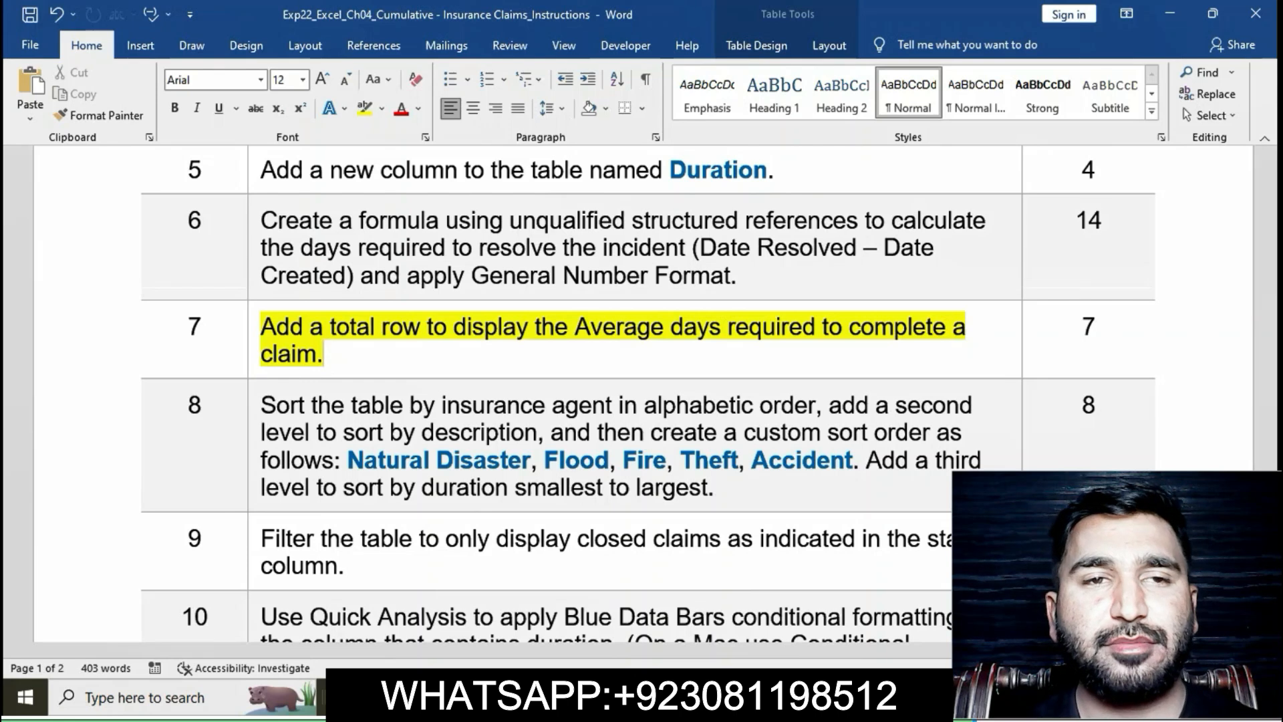
Select the step 7 text in Word, and add a total row to the InsuranceClaims table in Excel
{"action": "left_click_drag", "start_coordinate": [261, 328], "coordinate": [324, 356]}
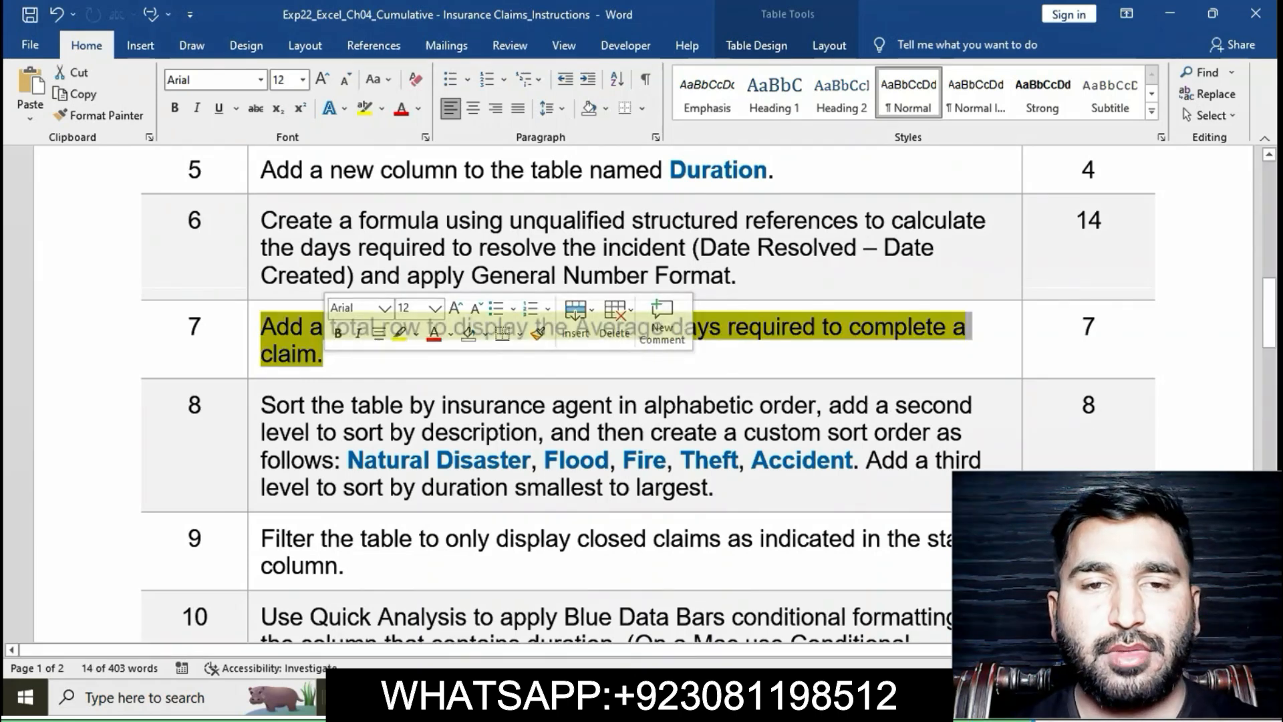
{"action": "key", "text": "alt+Tab"}
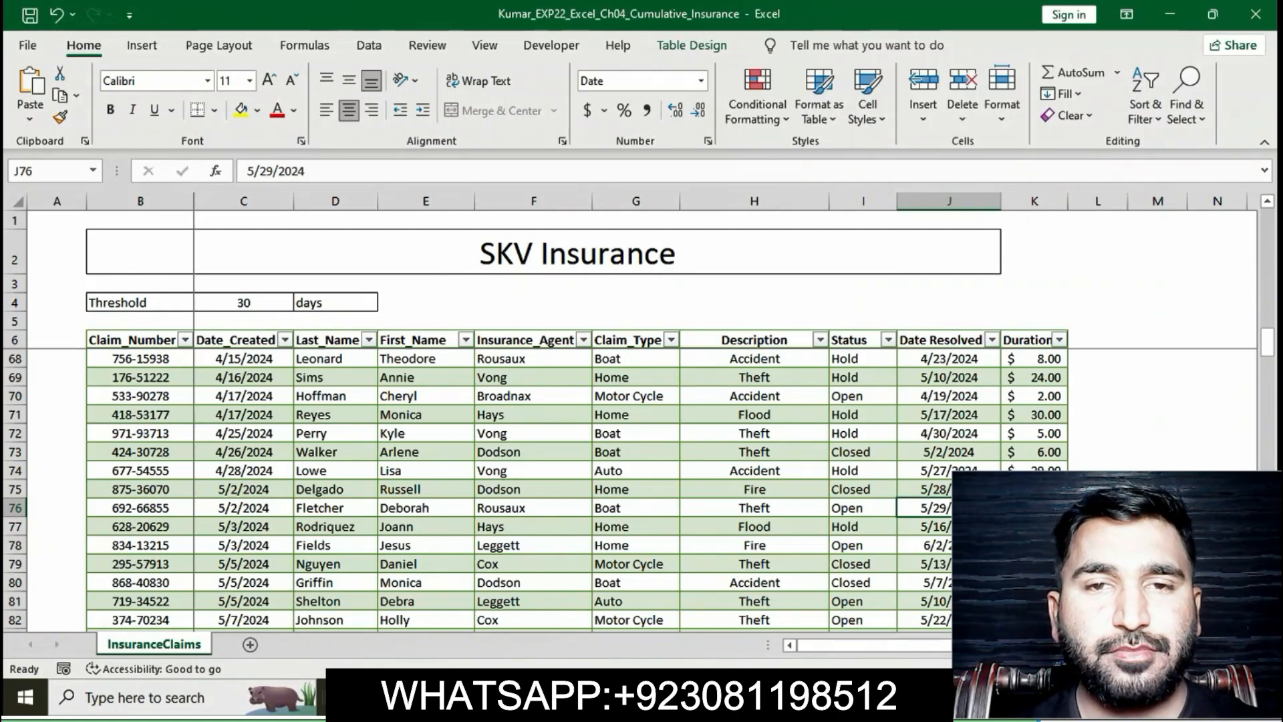
{"action": "left_click", "coordinate": [692, 45]}
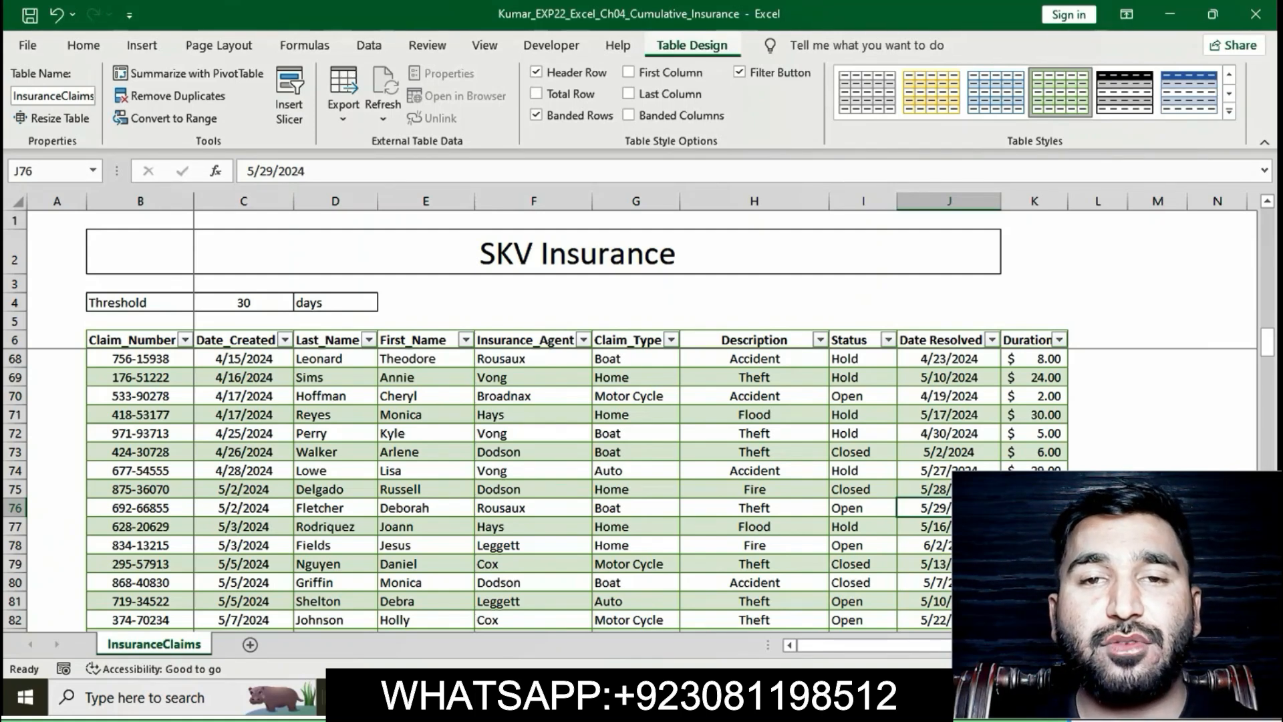
{"action": "left_click", "coordinate": [537, 93]}
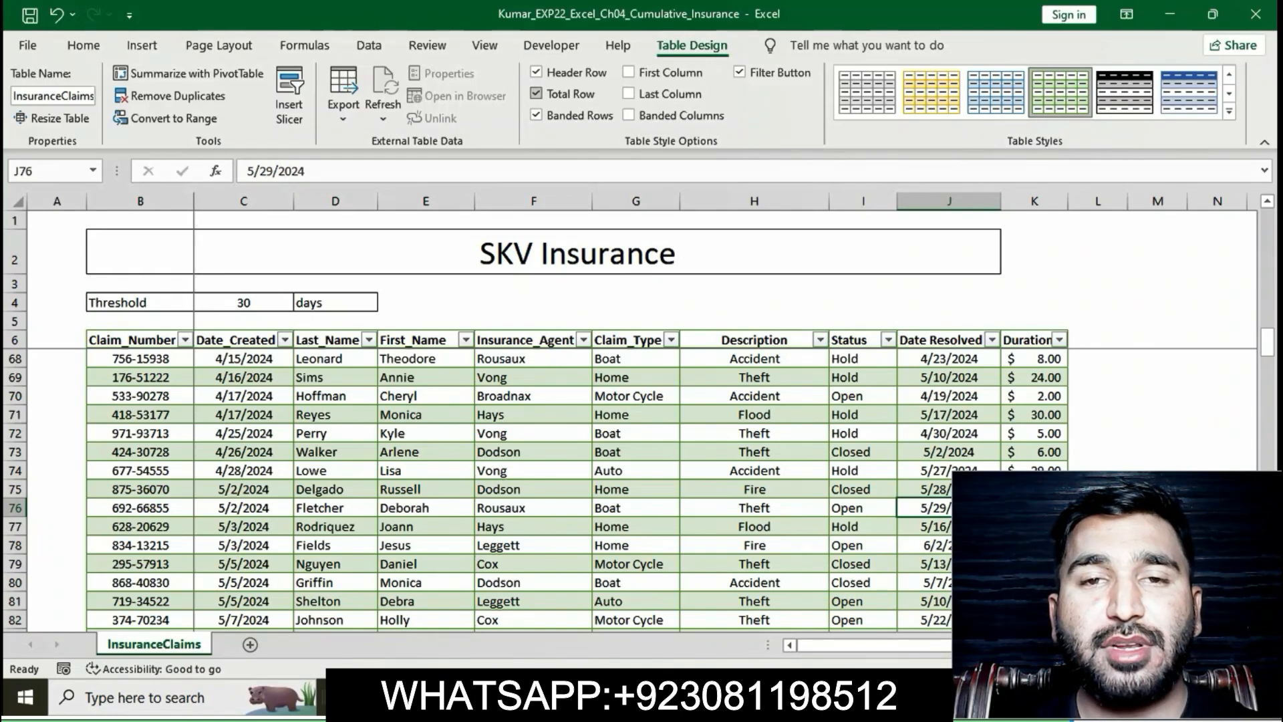
{"action": "scroll", "coordinate": [577, 488], "scroll_direction": "down", "scroll_amount": 10}
{"action": "scroll", "coordinate": [578, 488], "scroll_direction": "down", "scroll_amount": 16}
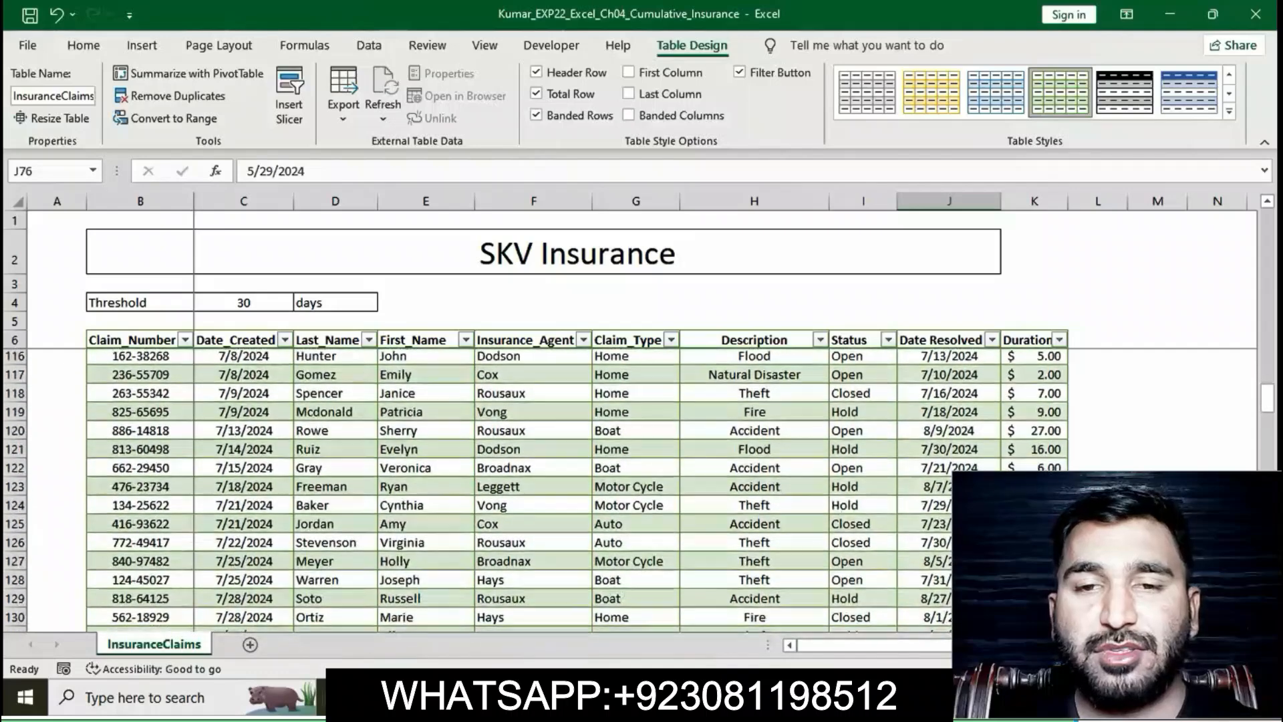
{"action": "scroll", "coordinate": [578, 488], "scroll_direction": "down", "scroll_amount": 11}
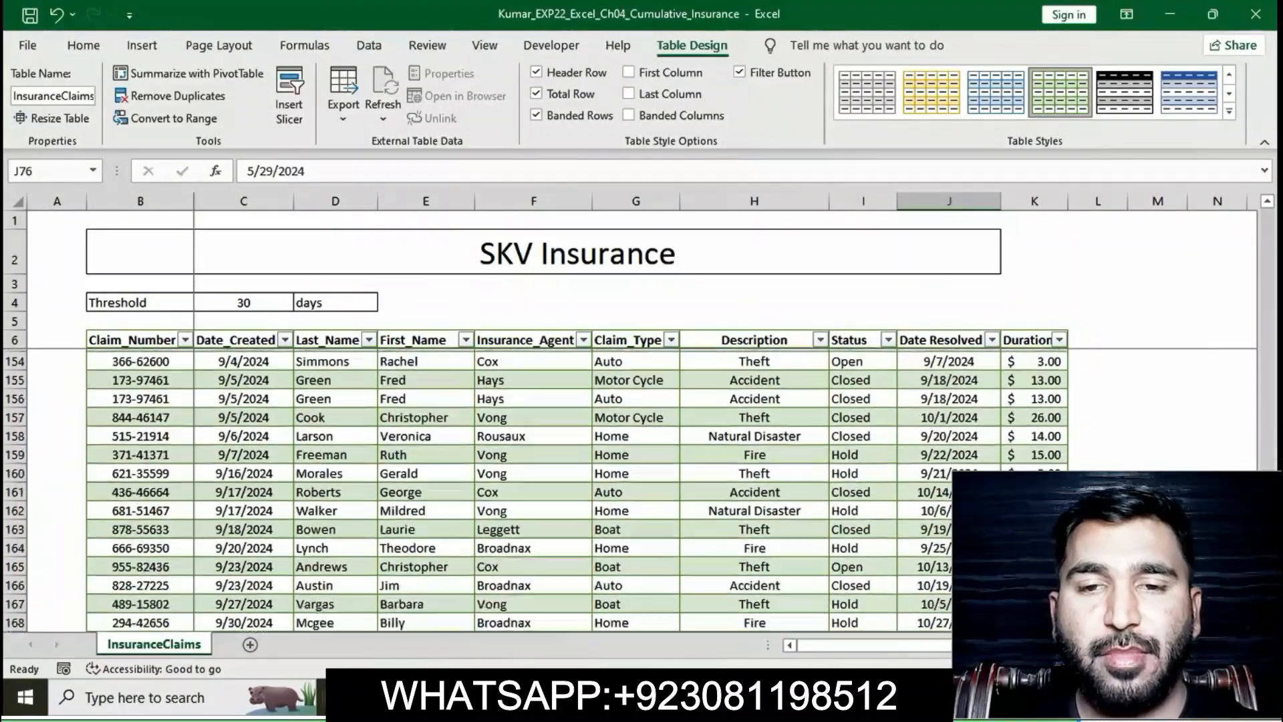
{"action": "scroll", "coordinate": [577, 488], "scroll_direction": "down", "scroll_amount": 10}
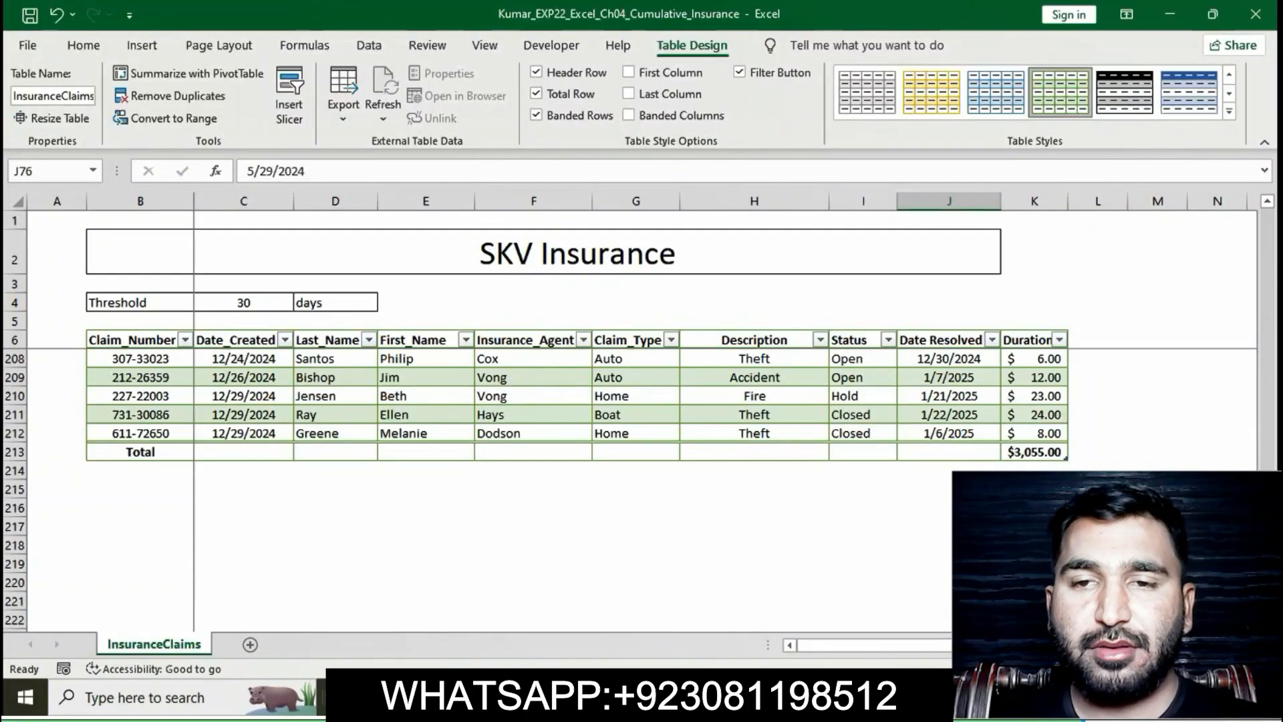
Recheck step 7 in the Word instructions, and set the Duration total in K213 of the Excel table to Average
{"action": "key", "text": "alt+Tab"}
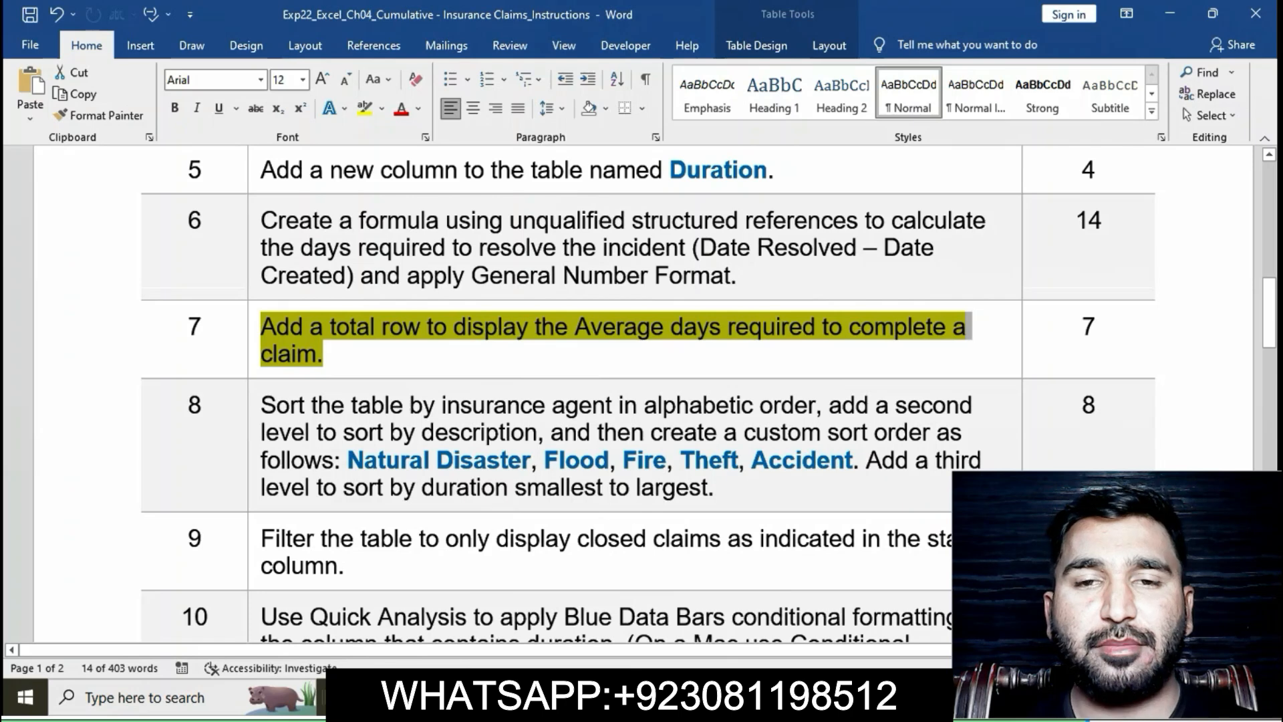
{"action": "key", "text": "alt+Tab"}
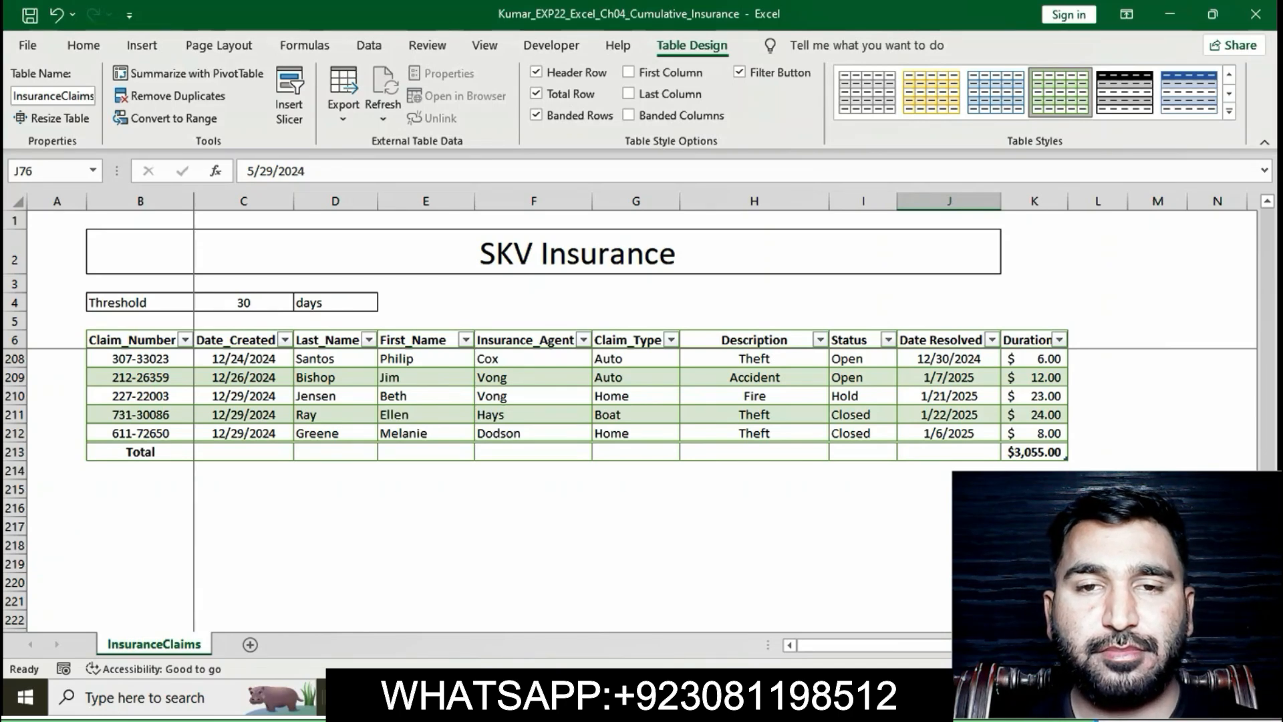
{"action": "left_click", "coordinate": [1034, 452]}
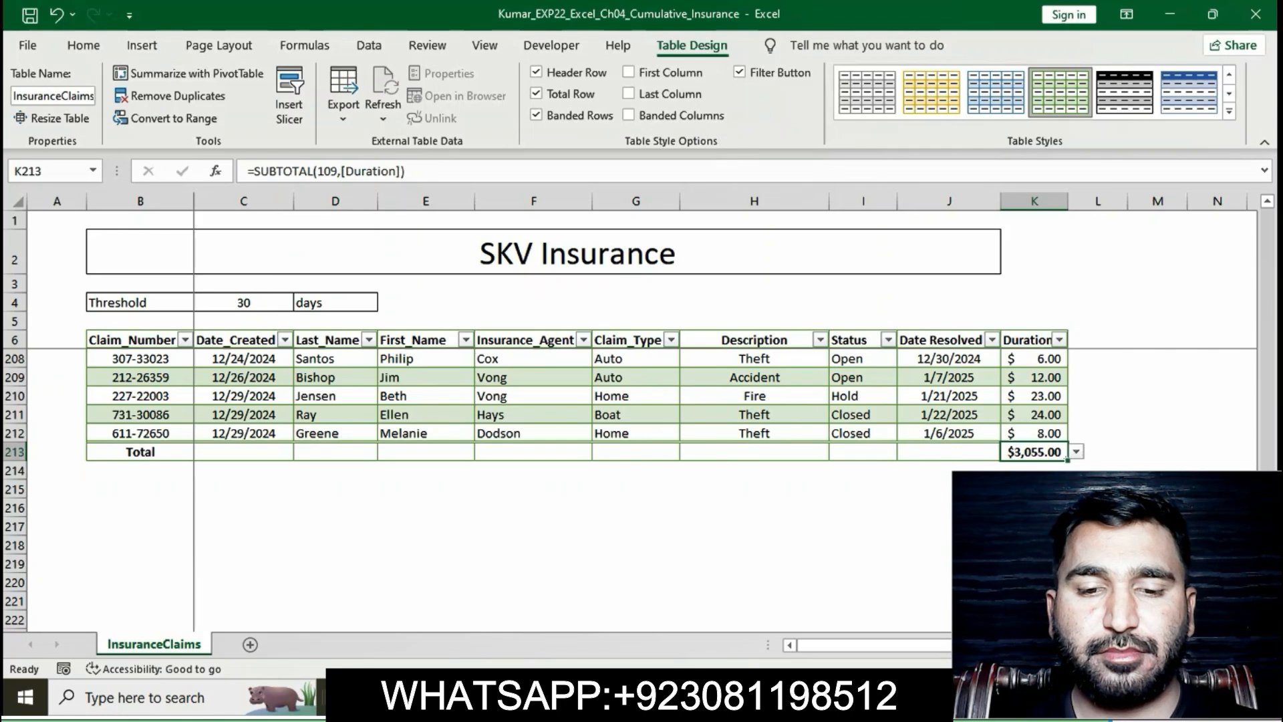
{"action": "left_click", "coordinate": [1076, 452]}
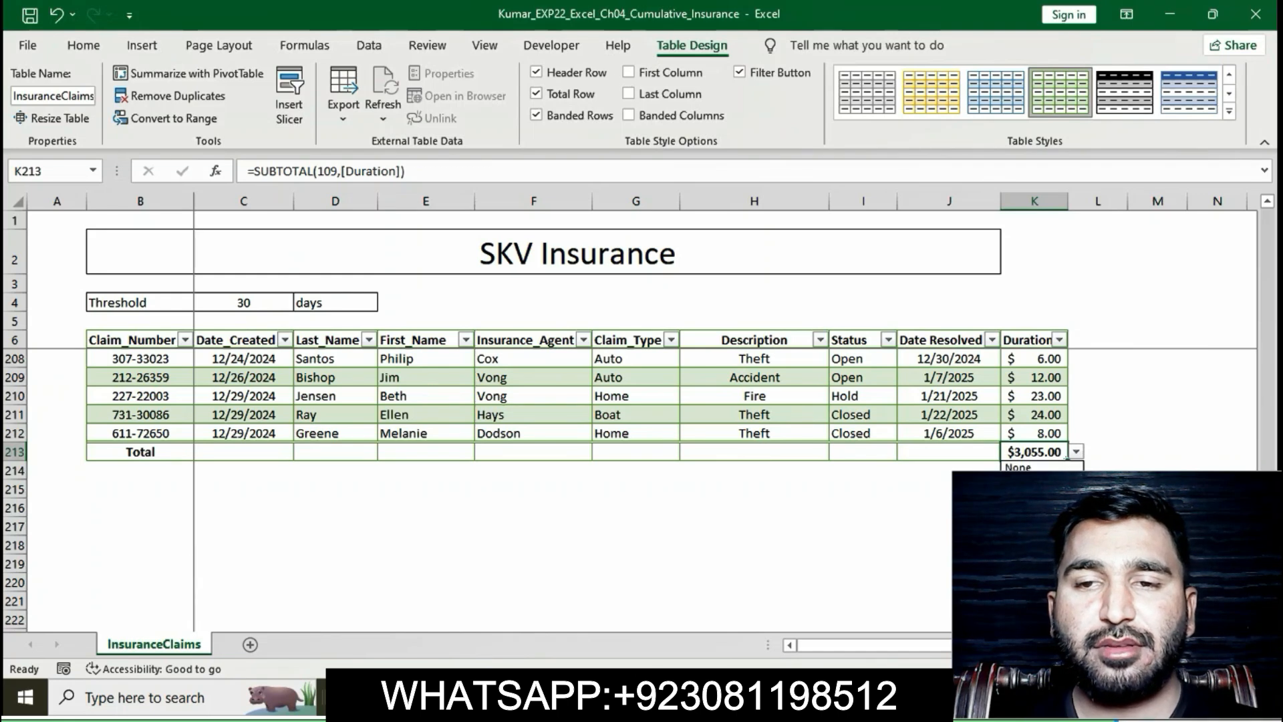
{"action": "left_click", "coordinate": [1029, 482]}
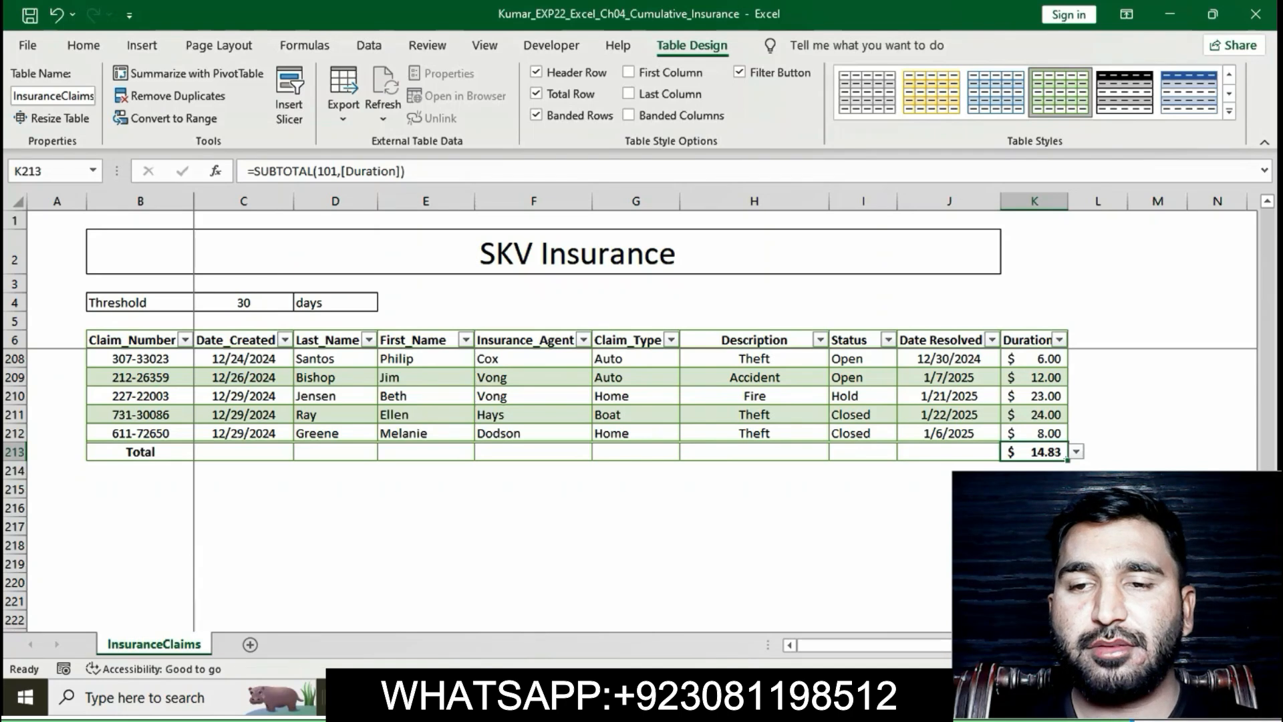
Switch to the Word instructions, remove the highlight from step 7, and highlight the step 8 sorting instruction in yellow
{"action": "key", "text": "alt+Tab"}
{"action": "left_click", "coordinate": [324, 355]}
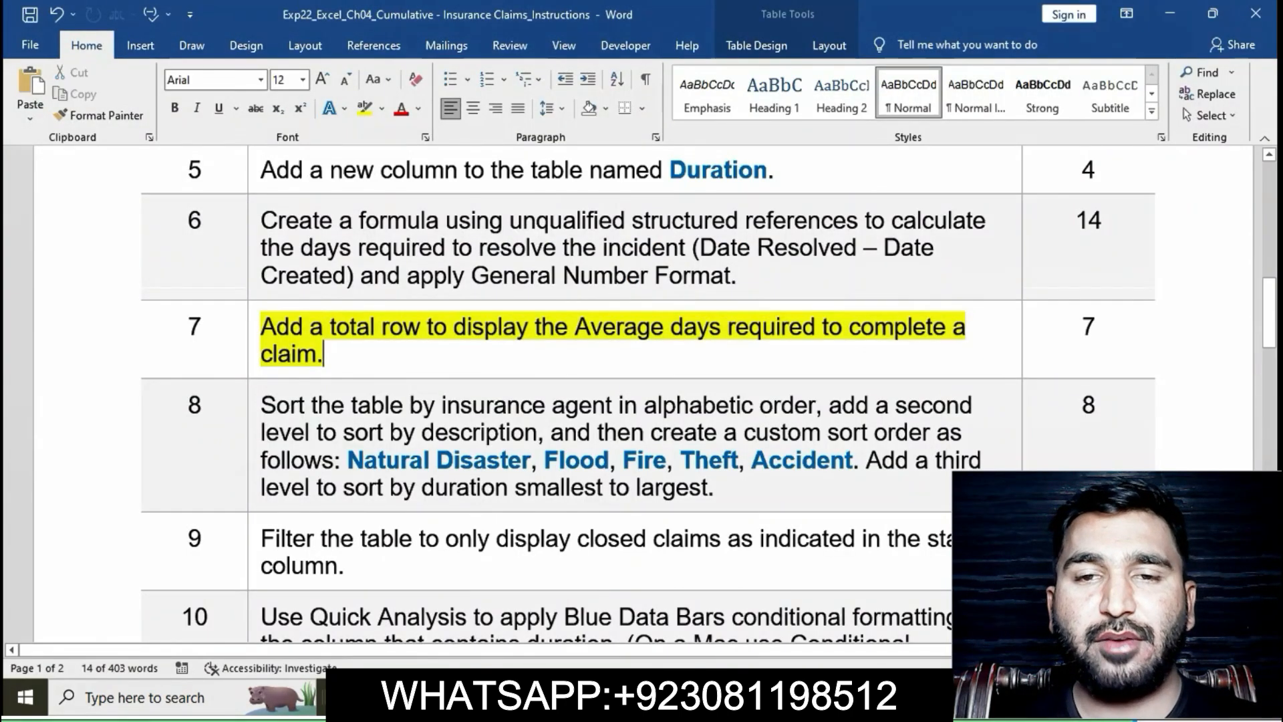
{"action": "left_click", "coordinate": [254, 338]}
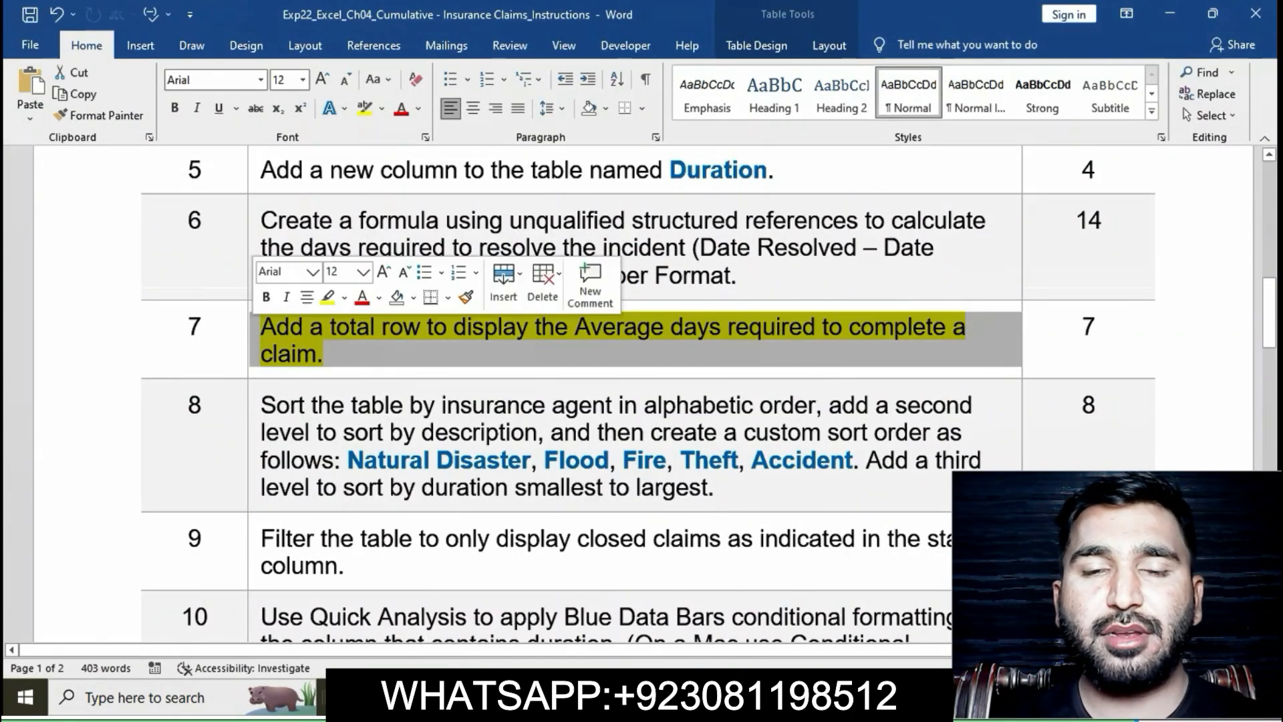
{"action": "left_click", "coordinate": [394, 356]}
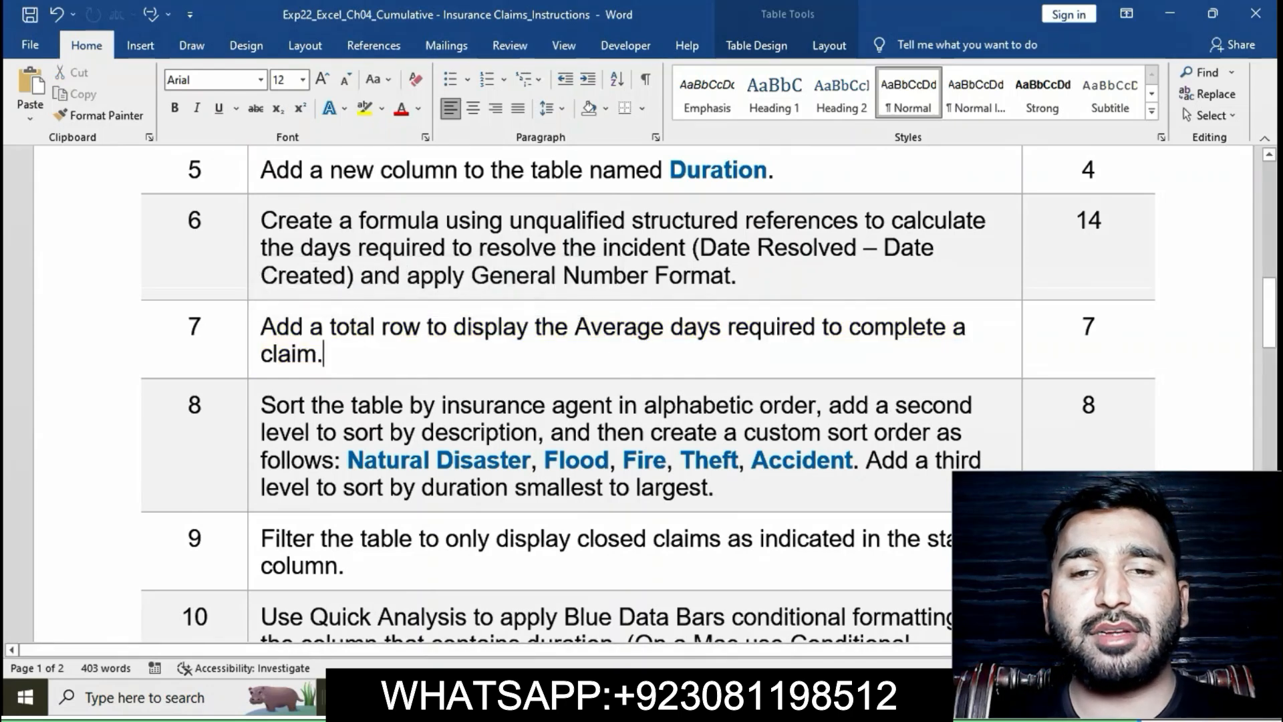
{"action": "left_click", "coordinate": [403, 432]}
{"action": "scroll", "coordinate": [403, 432], "scroll_direction": "down", "scroll_amount": 3}
{"action": "left_click", "coordinate": [255, 207]}
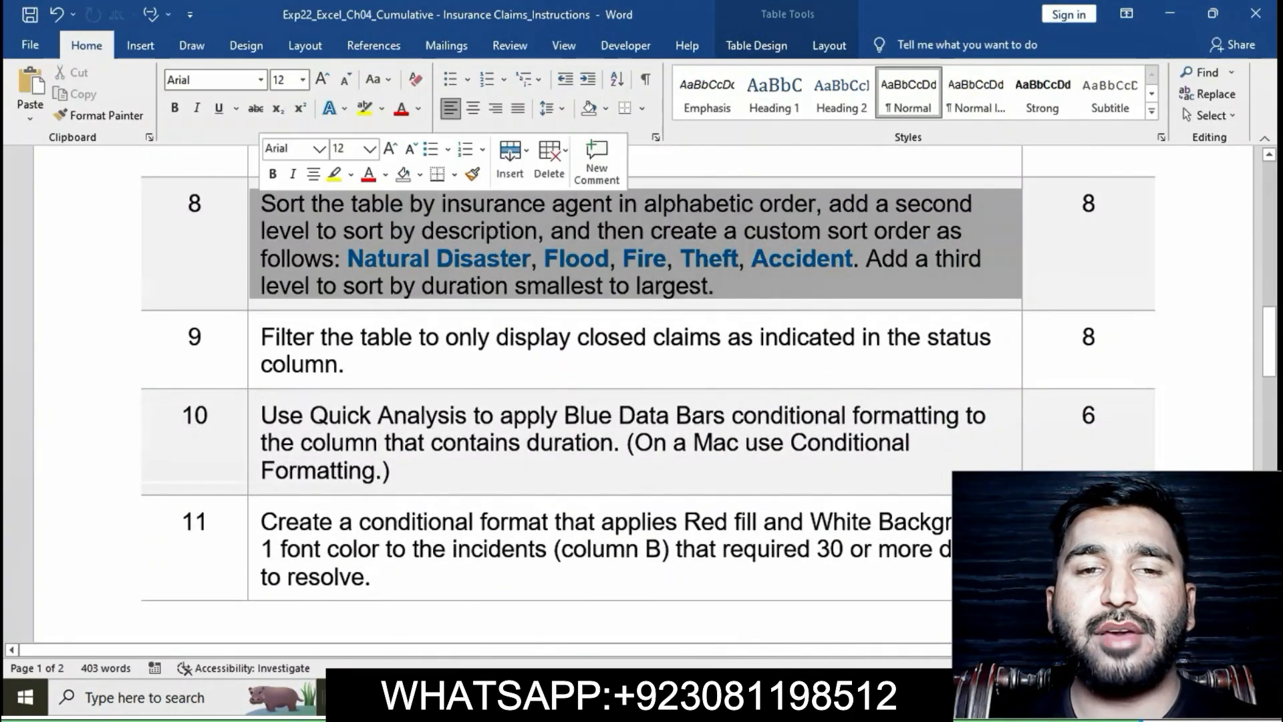
{"action": "left_click", "coordinate": [335, 175]}
{"action": "left_click", "coordinate": [378, 259]}
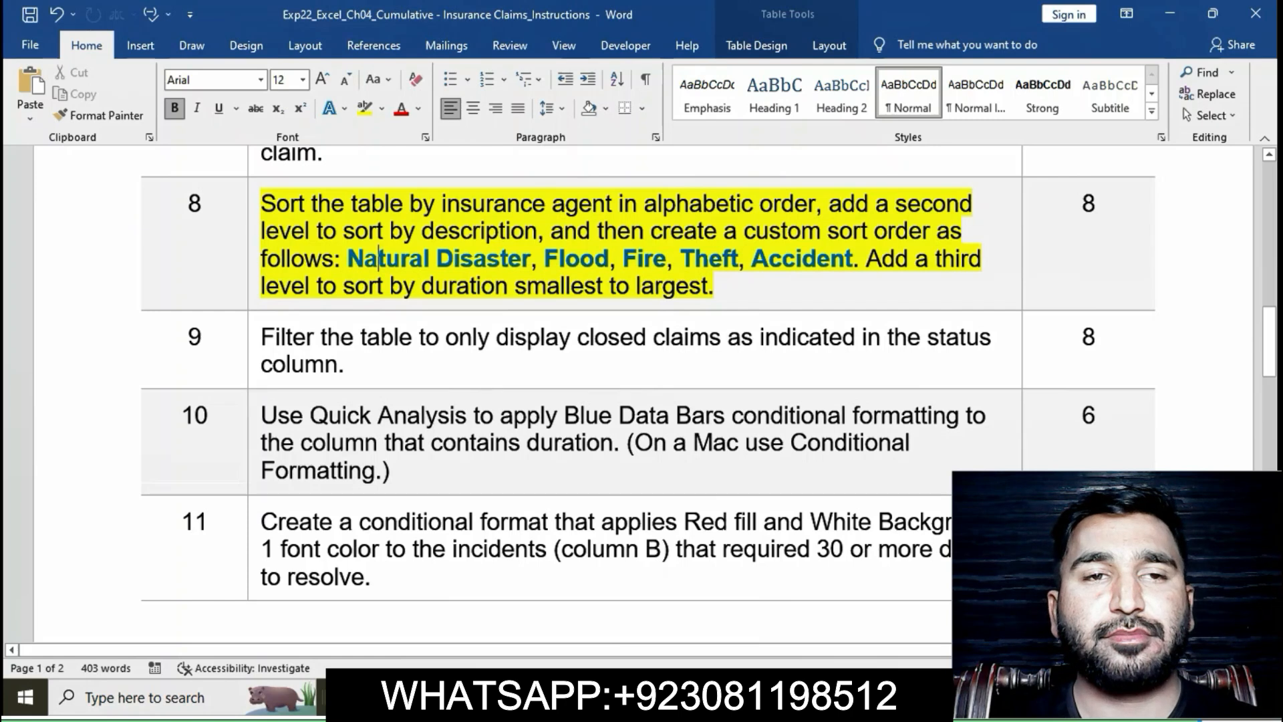
Select the insurance agent sort phrase in Word, and start a custom sort in Excel by Insurance_Agent from A to Z
{"action": "left_click_drag", "start_coordinate": [262, 204], "coordinate": [815, 205]}
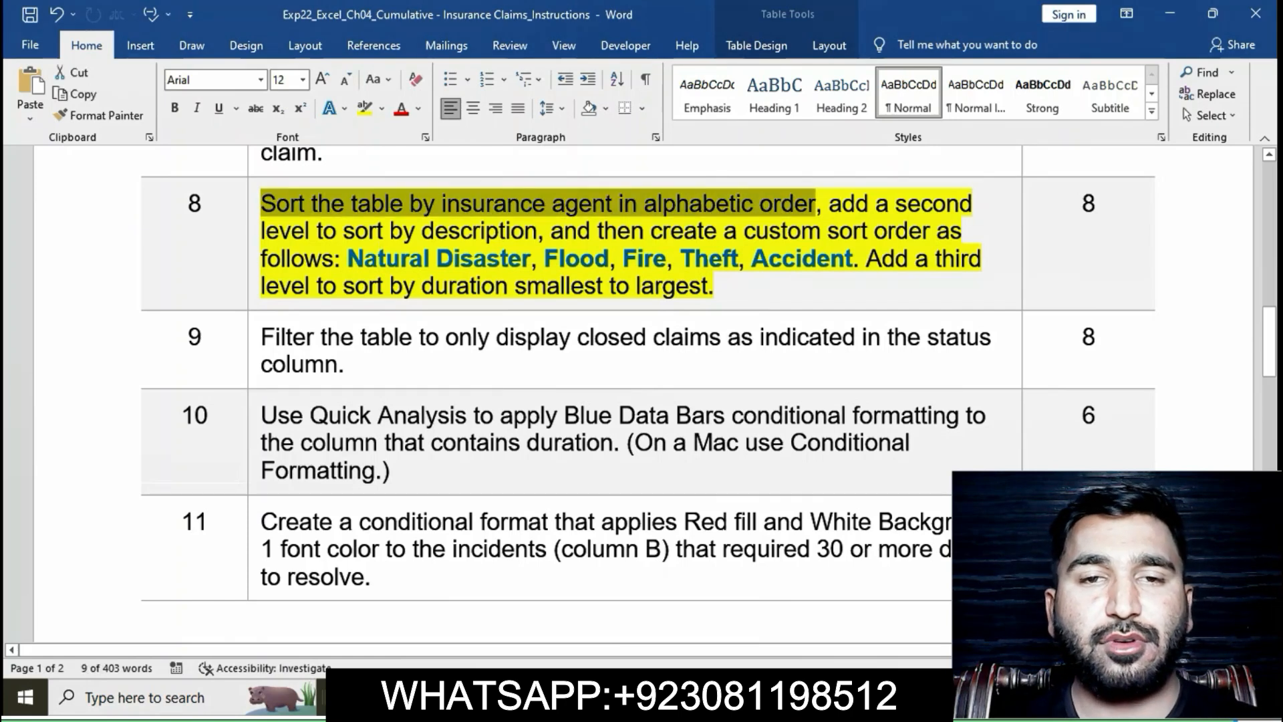
{"action": "key", "text": "alt+Tab"}
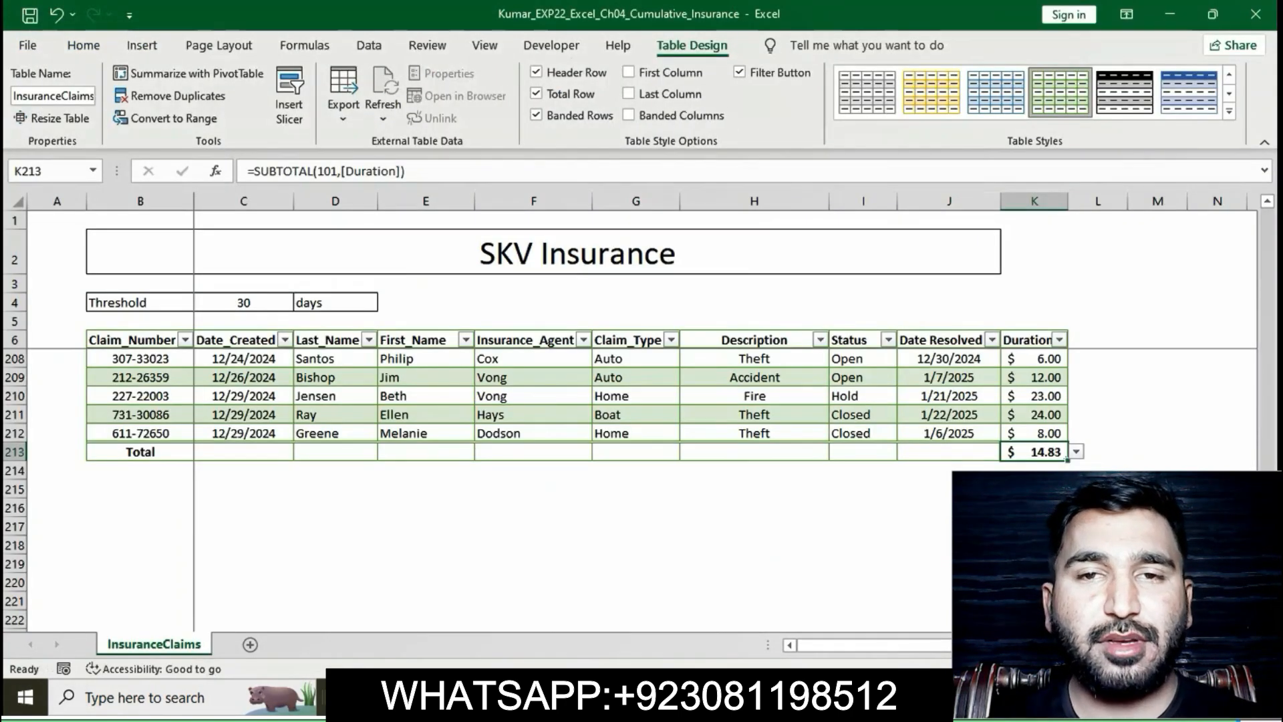
{"action": "scroll", "coordinate": [578, 488], "scroll_direction": "up", "scroll_amount": 20}
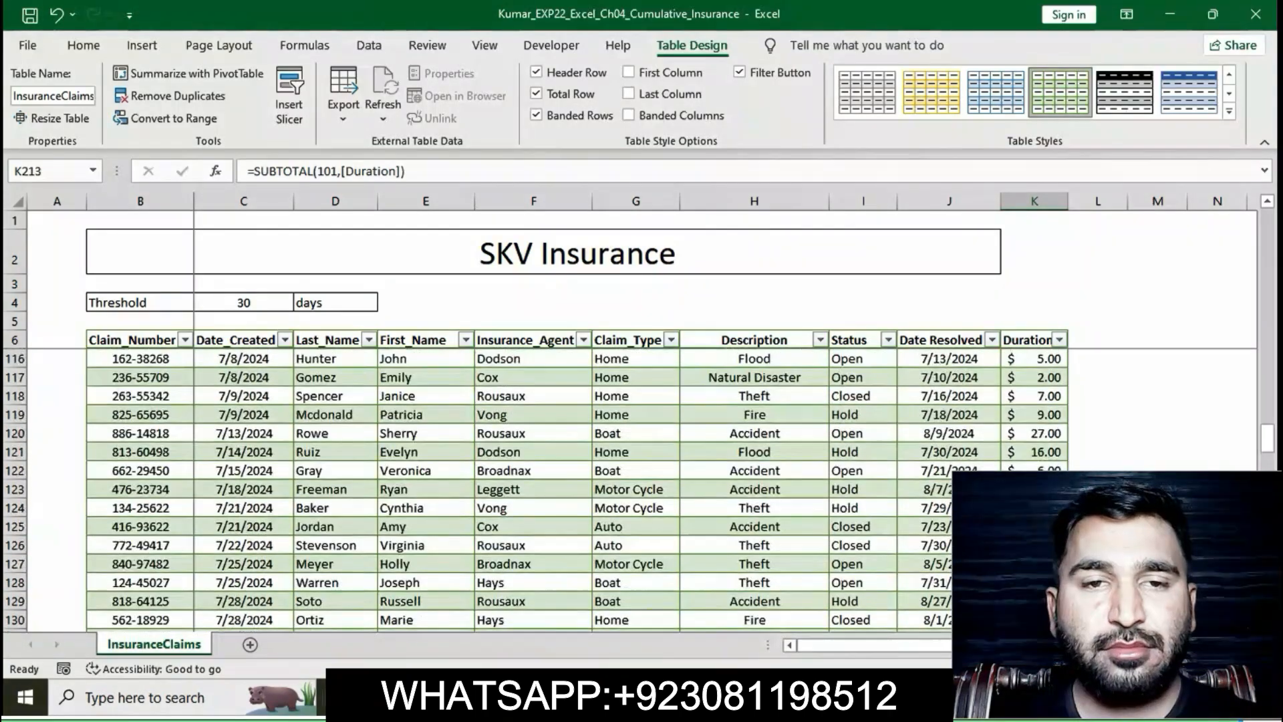
{"action": "left_click", "coordinate": [528, 339]}
{"action": "scroll", "coordinate": [578, 488], "scroll_direction": "up", "scroll_amount": 16}
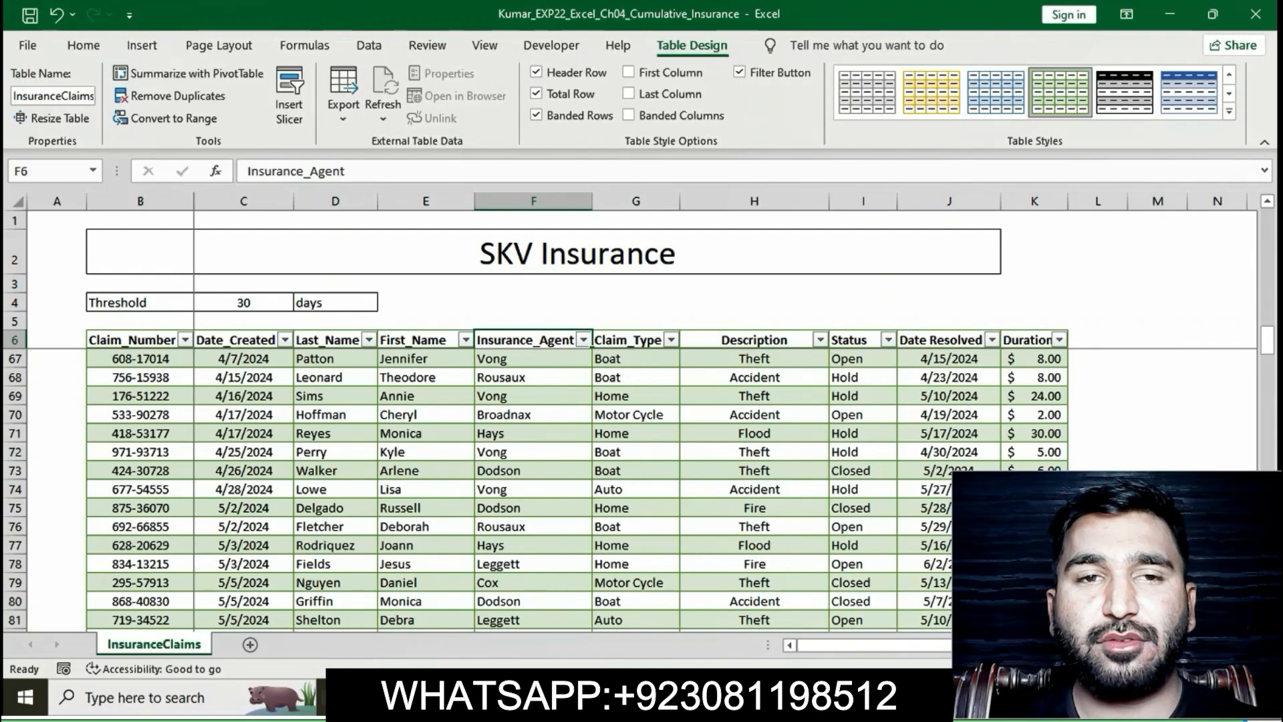
{"action": "left_click", "coordinate": [84, 45]}
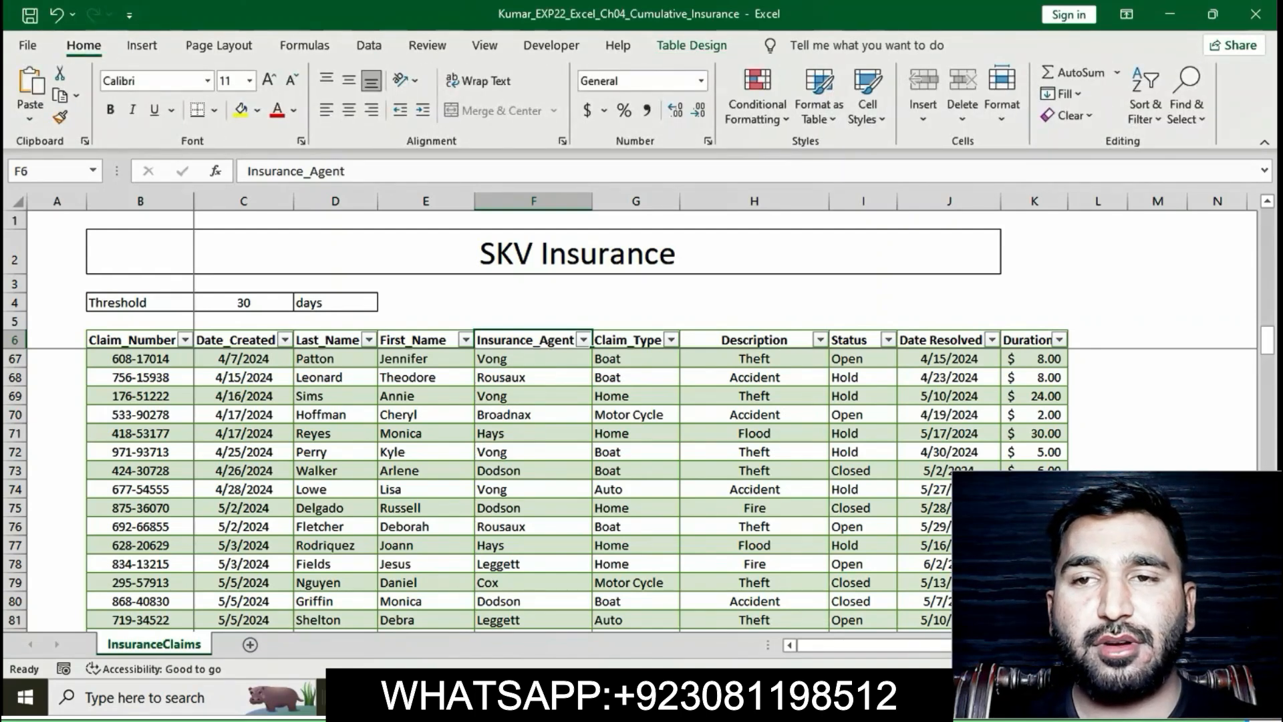
{"action": "left_click", "coordinate": [1146, 107]}
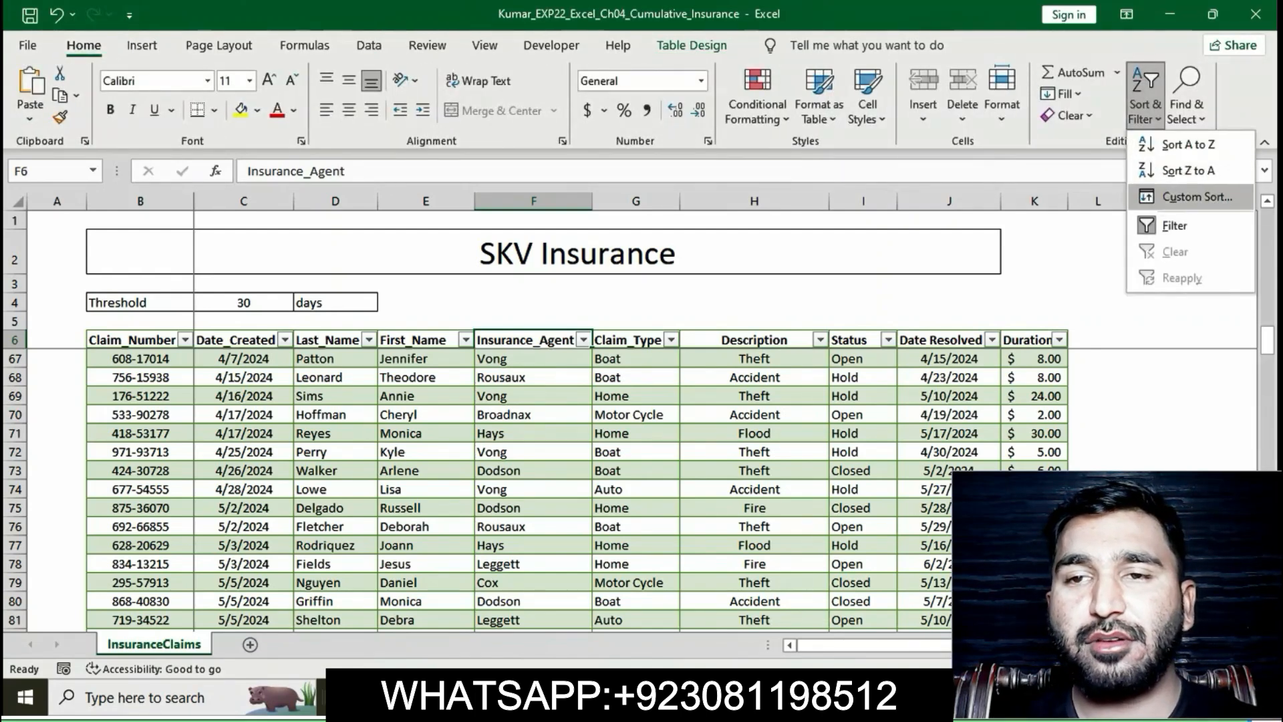
{"action": "left_click", "coordinate": [1197, 197]}
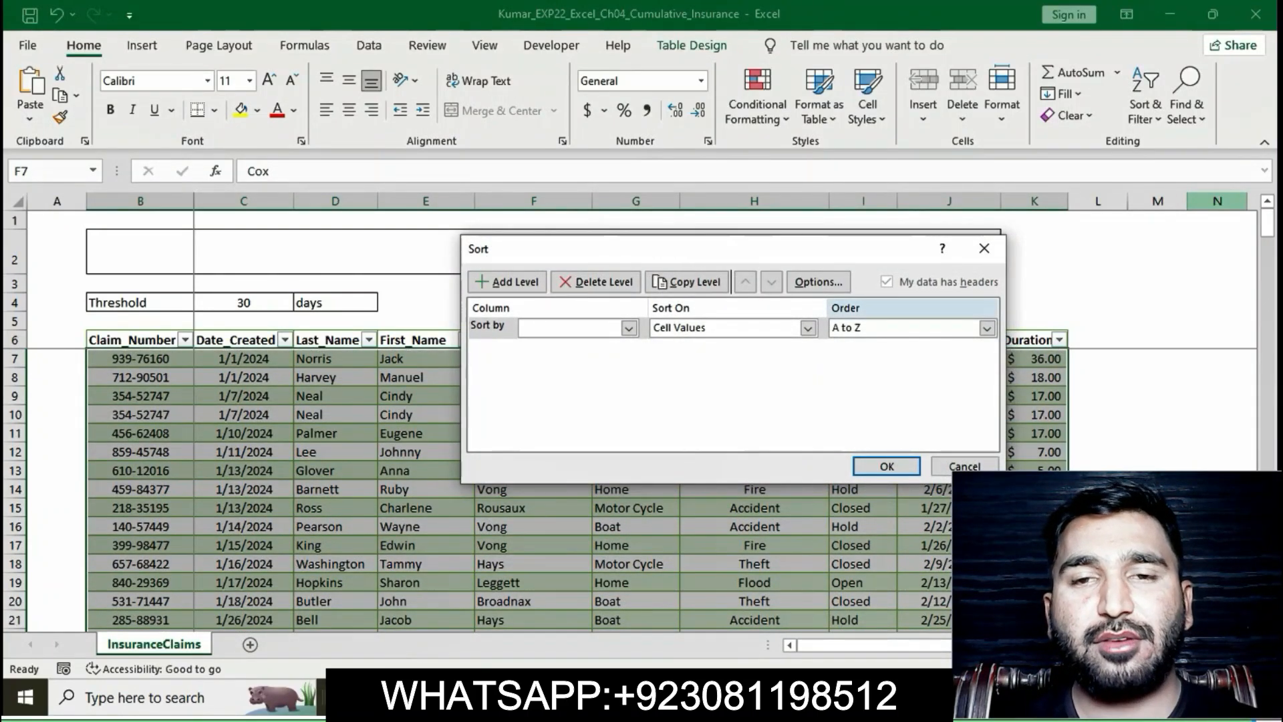
{"action": "left_click", "coordinate": [628, 328]}
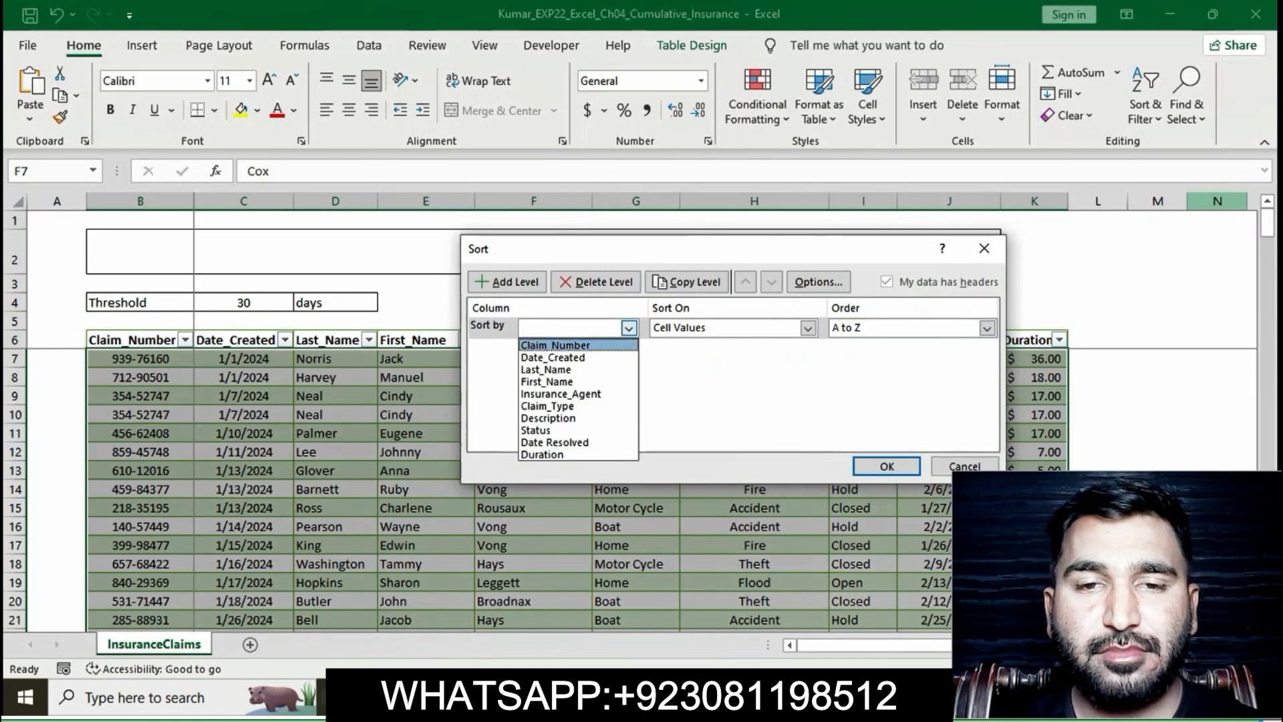
{"action": "left_click", "coordinate": [562, 394]}
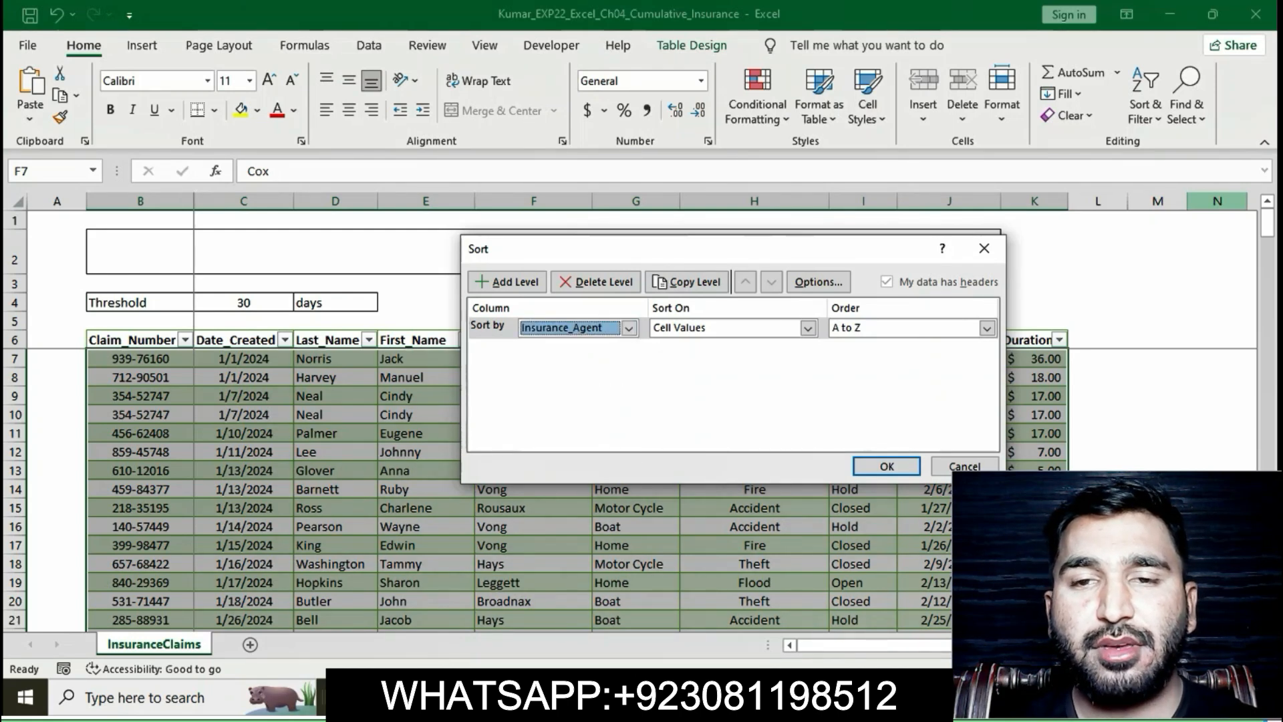
Select the second-level phrase of step 8 in Word, and add a second sort level by Description in Excel
{"action": "key", "text": "alt+Tab"}
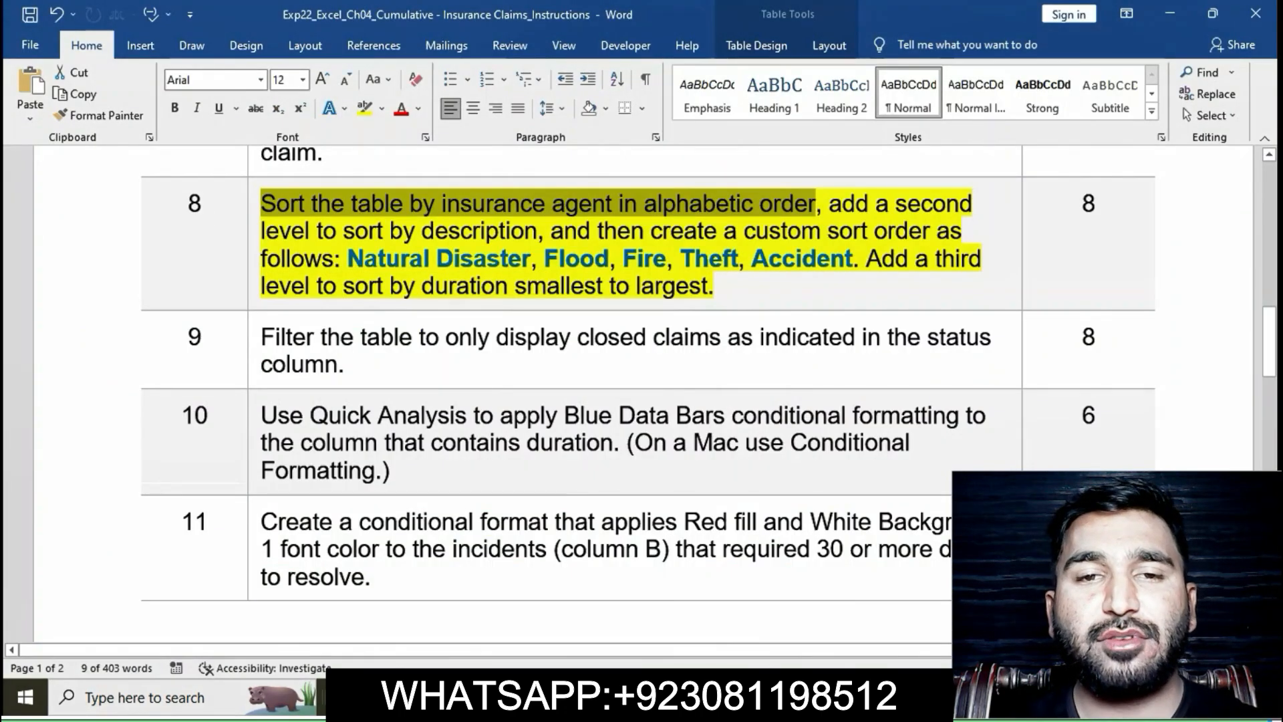
{"action": "left_click", "coordinate": [715, 286]}
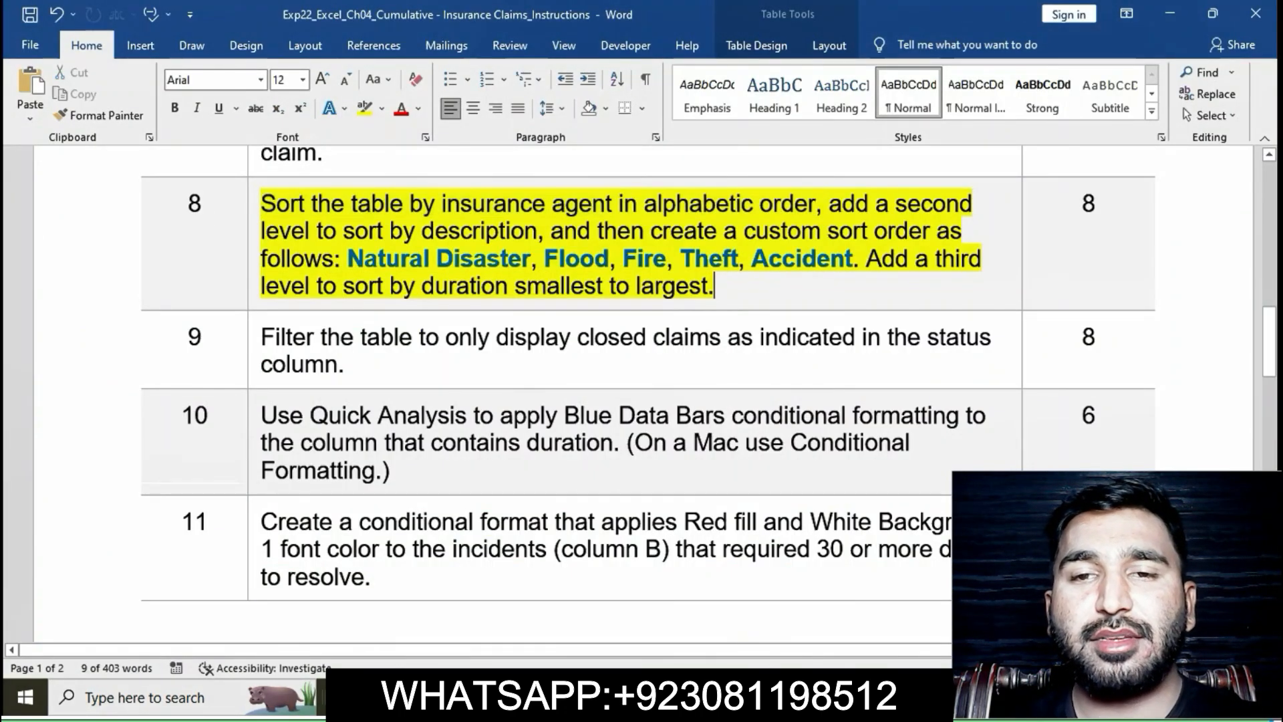
{"action": "left_click_drag", "start_coordinate": [829, 203], "coordinate": [537, 231]}
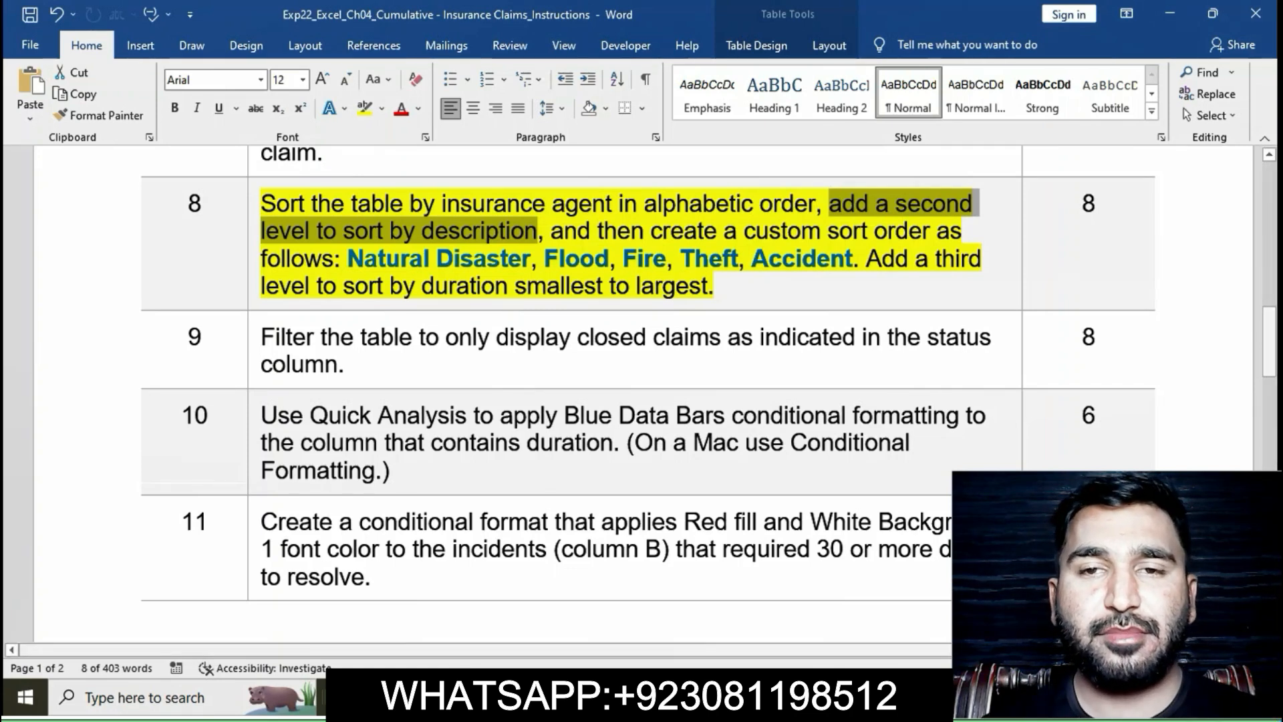
{"action": "key", "text": "alt+Tab"}
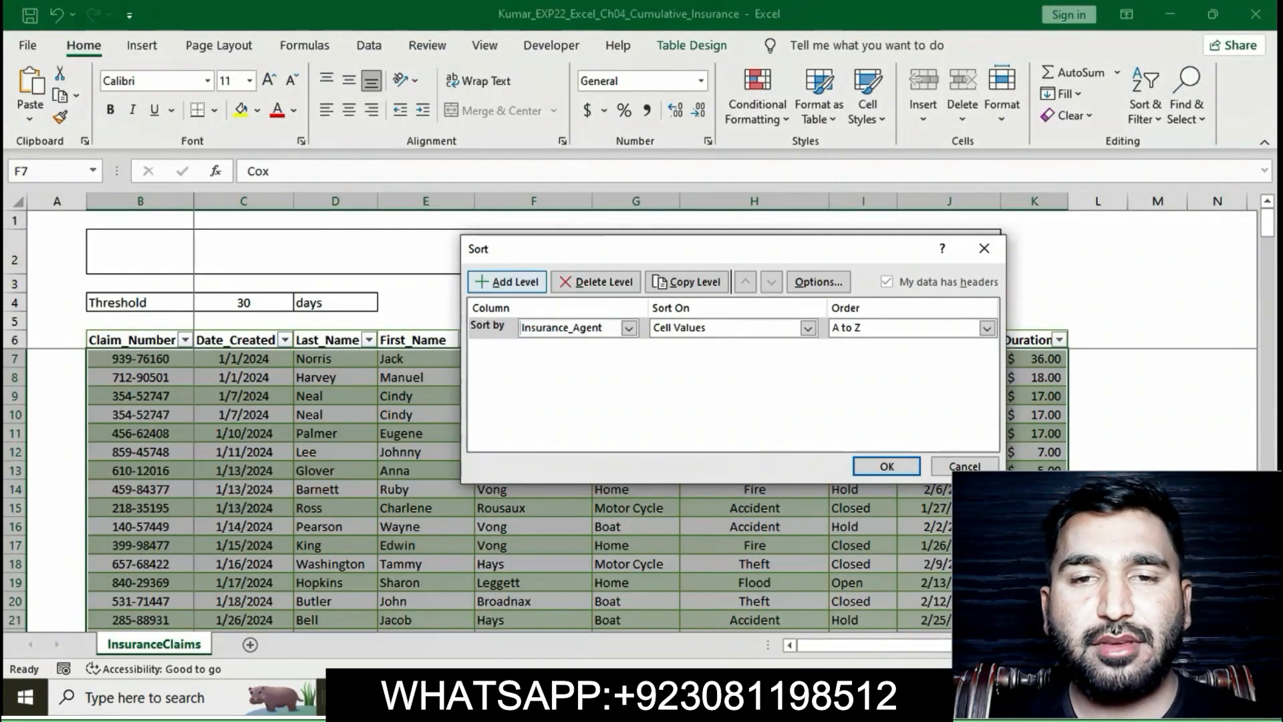
{"action": "left_click", "coordinate": [508, 282]}
{"action": "left_click", "coordinate": [629, 350]}
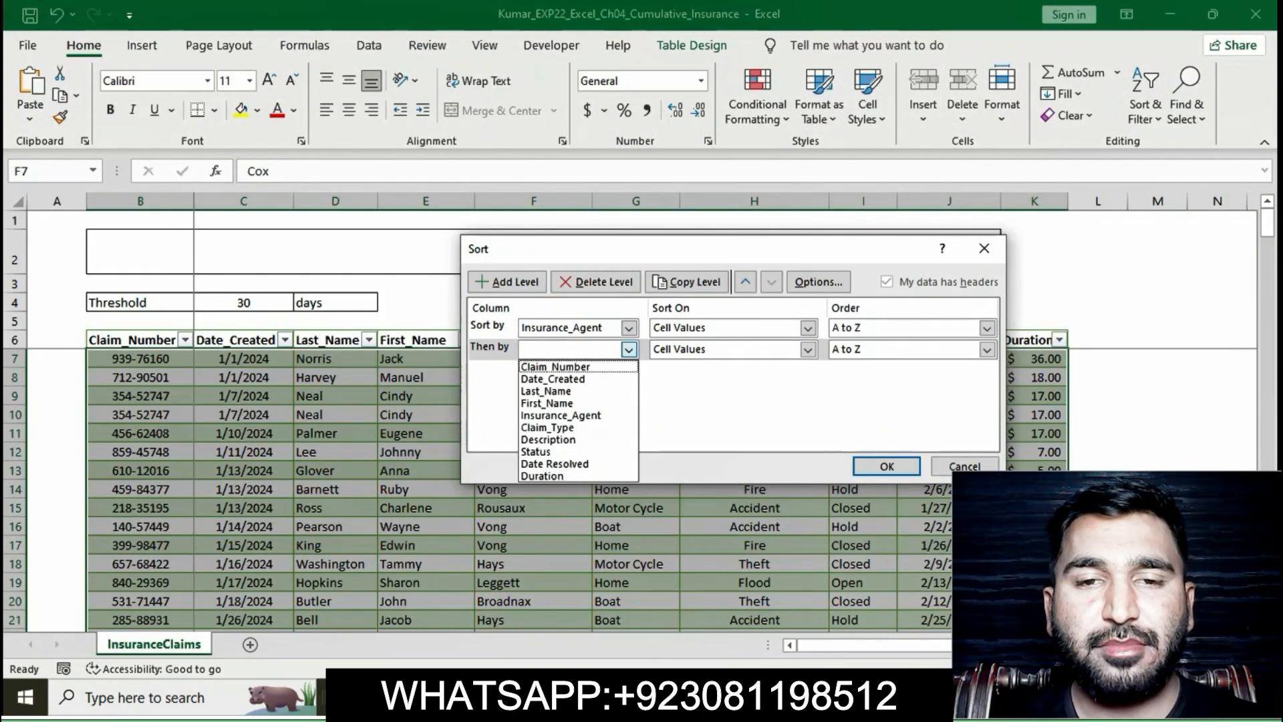
{"action": "key", "text": "Return"}
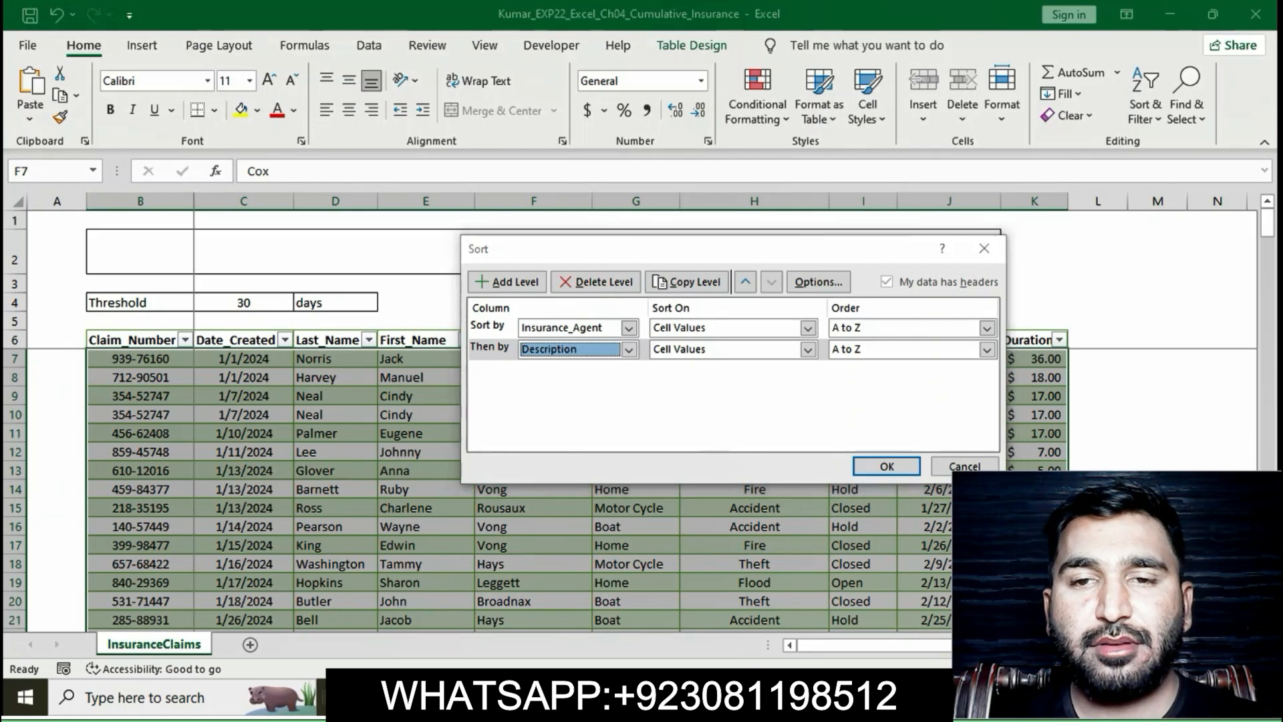
Select the custom sort order phrase in Word, and open the custom lists for the Description level's order in Excel
{"action": "key", "text": "alt+Tab"}
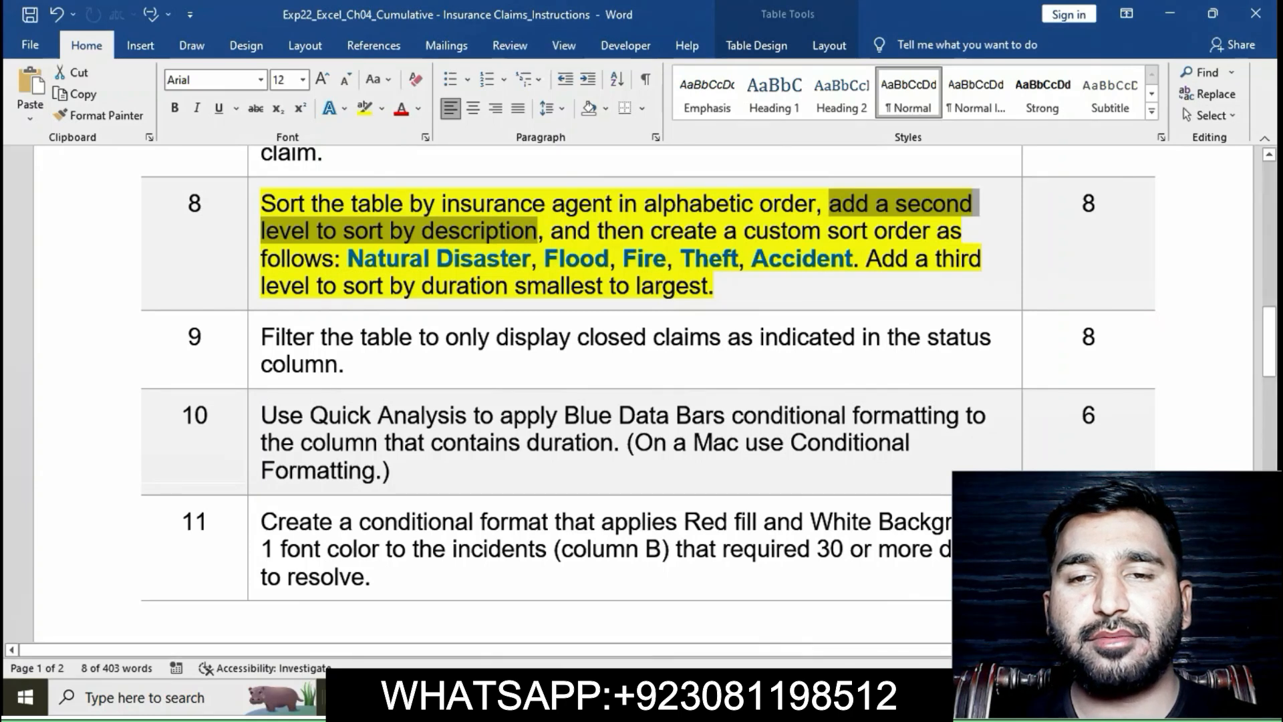
{"action": "left_click_drag", "start_coordinate": [552, 231], "coordinate": [342, 258]}
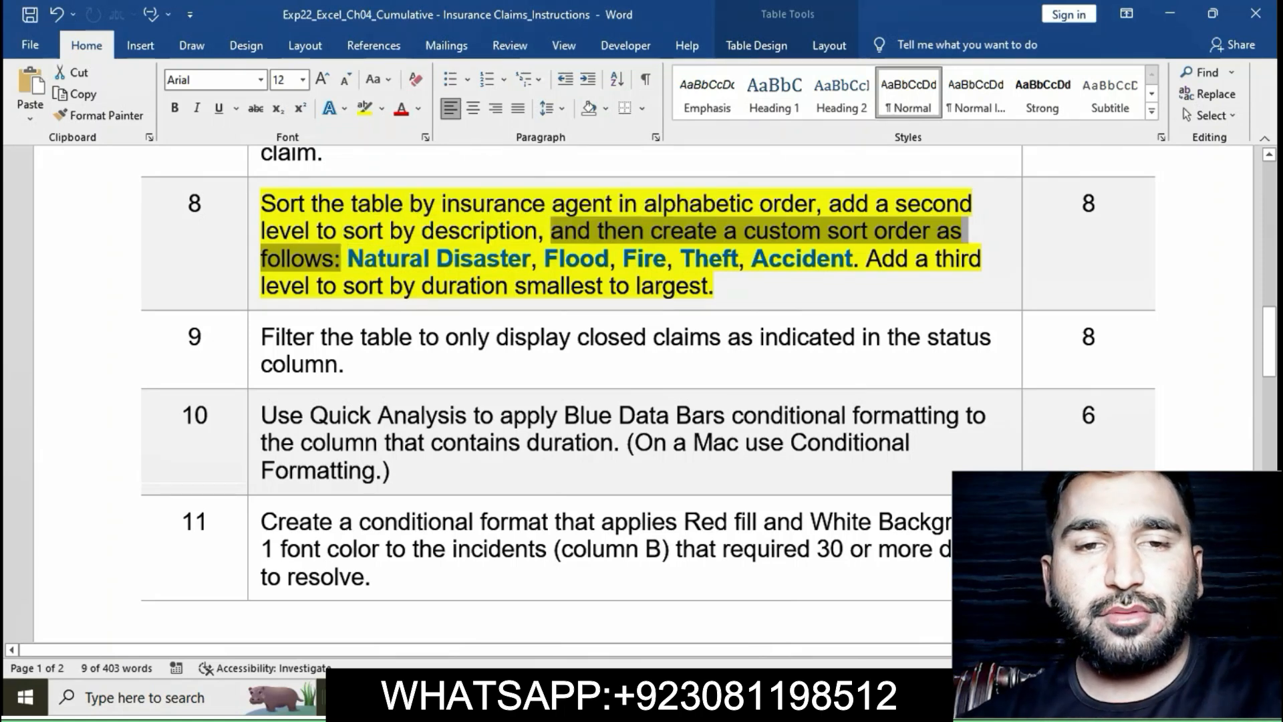
{"action": "key", "text": "alt+Tab"}
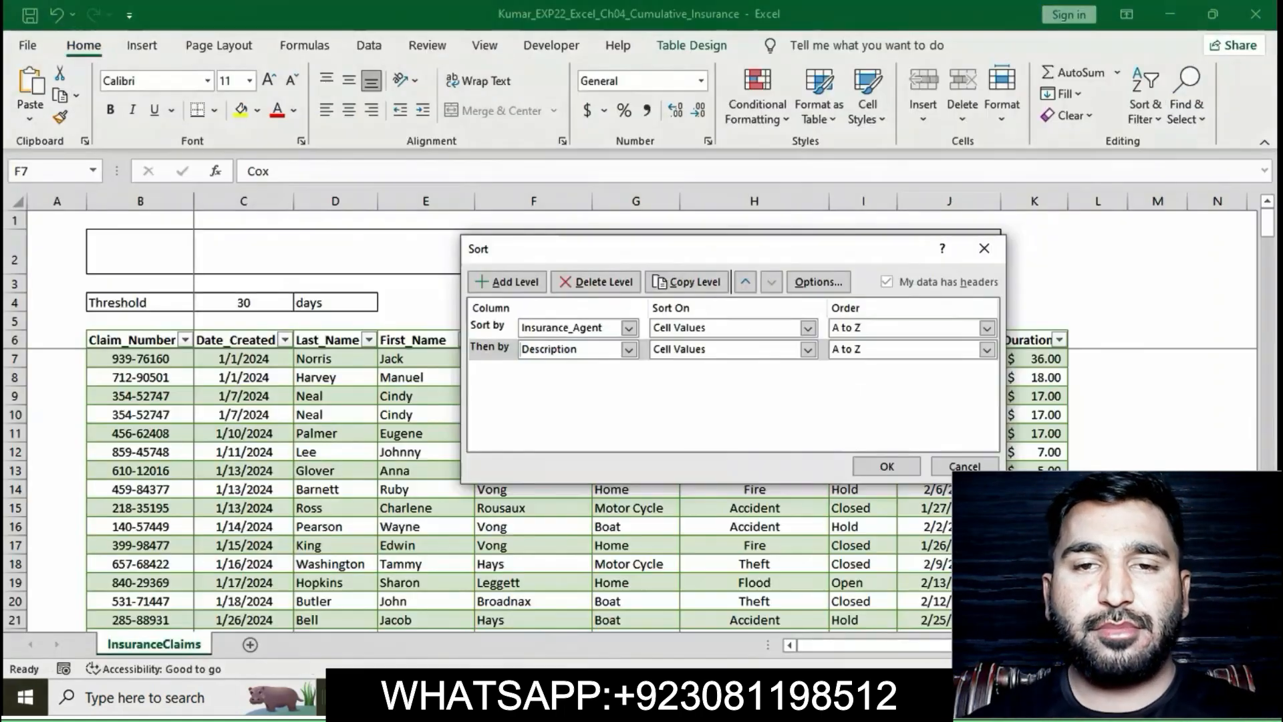
{"action": "left_click", "coordinate": [987, 350]}
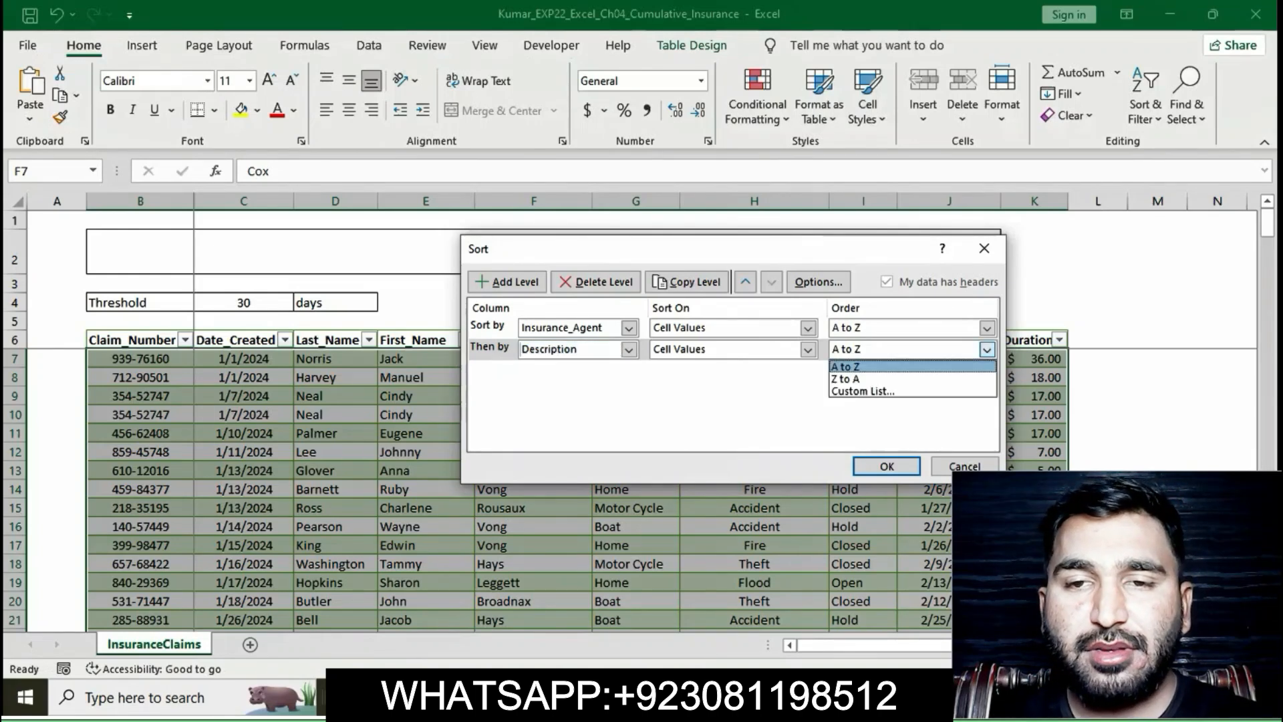
{"action": "left_click", "coordinate": [863, 391]}
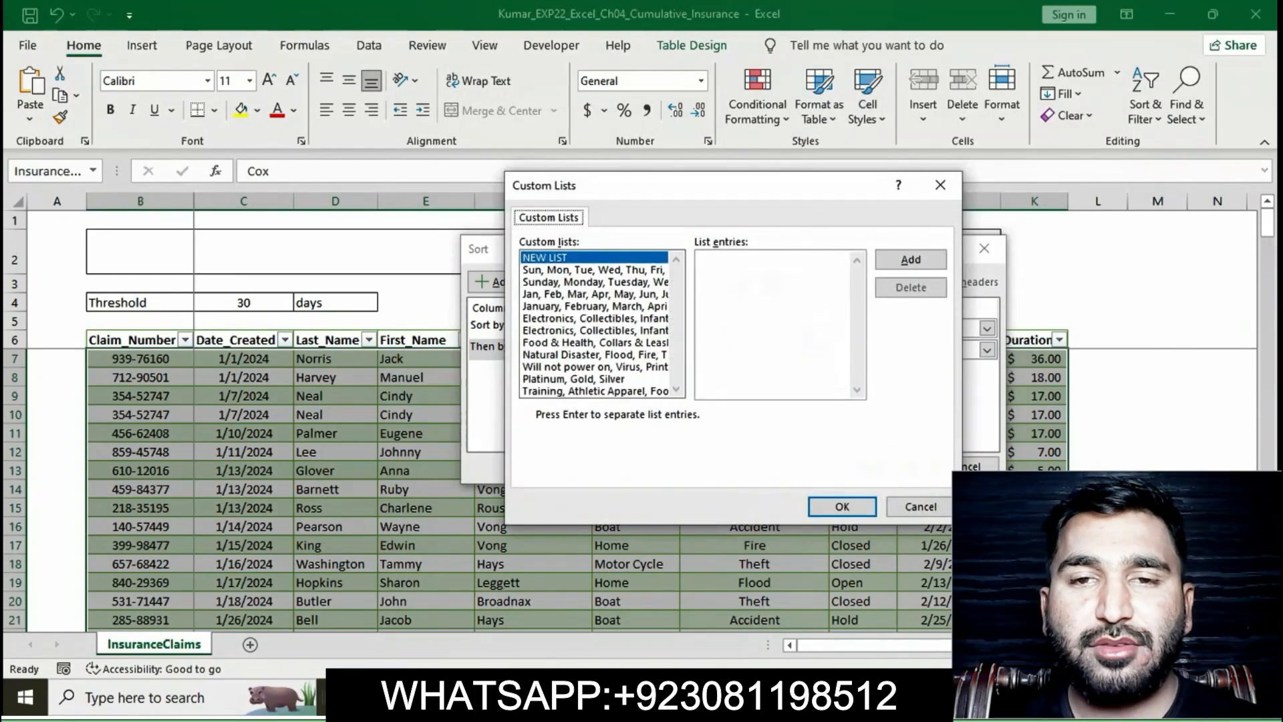
{"action": "key", "text": "alt+Tab"}
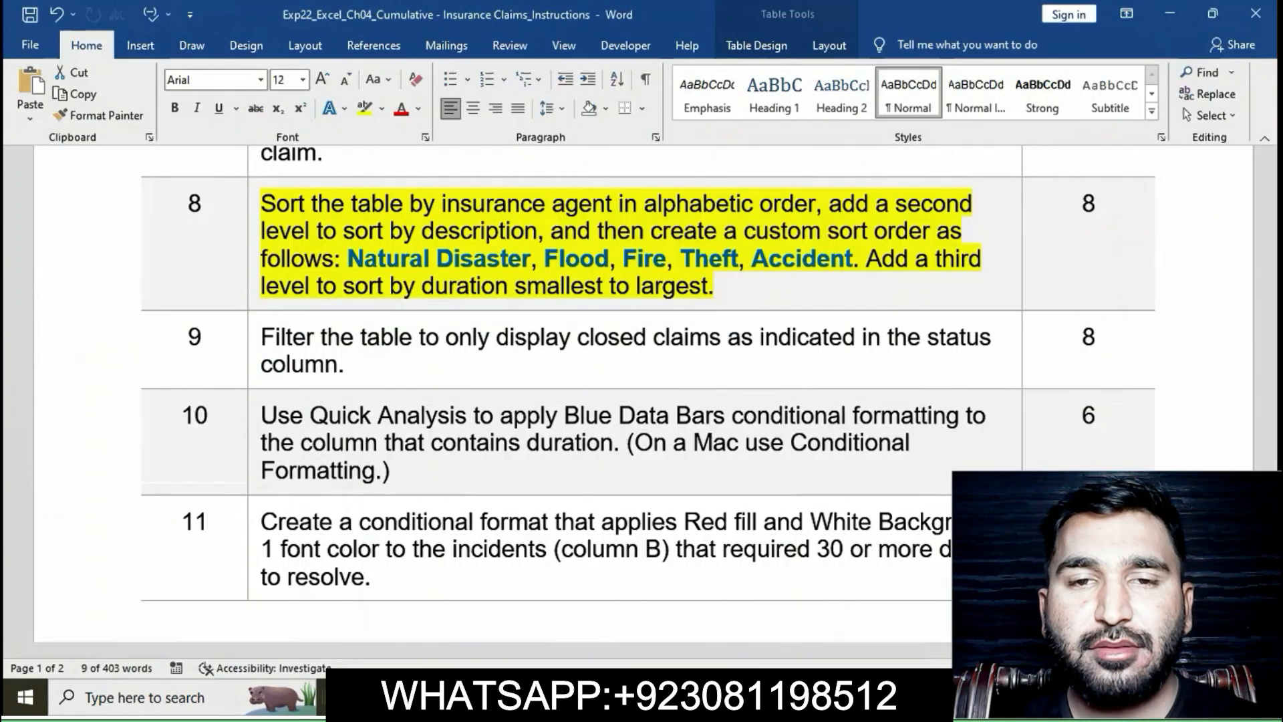
{"action": "left_click", "coordinate": [664, 285]}
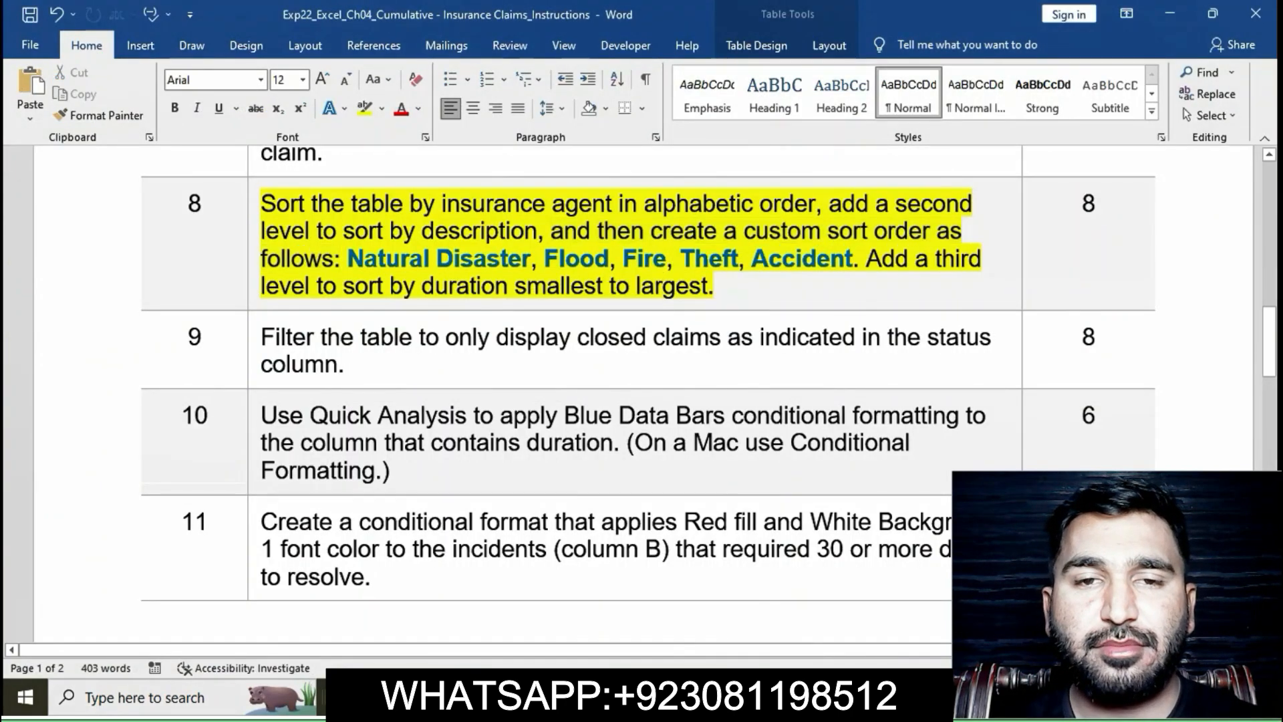
{"action": "left_click_drag", "start_coordinate": [347, 259], "coordinate": [532, 259]}
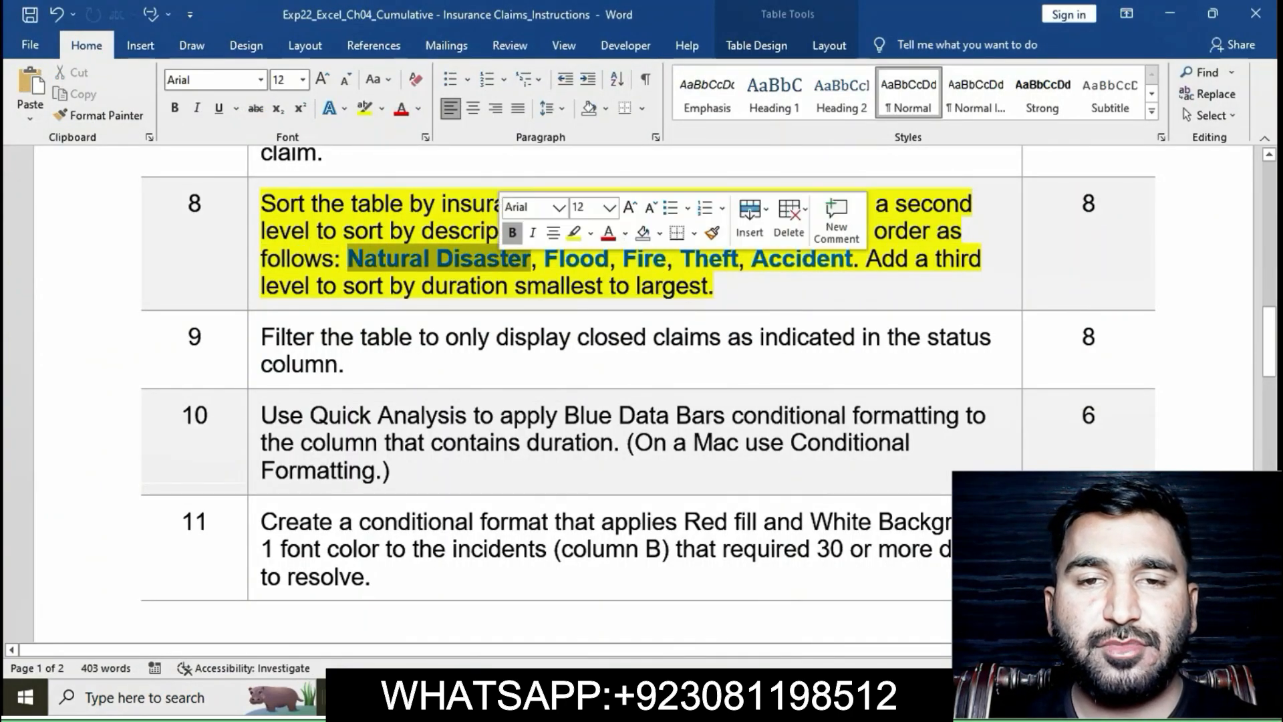
{"action": "key", "text": "alt+Tab"}
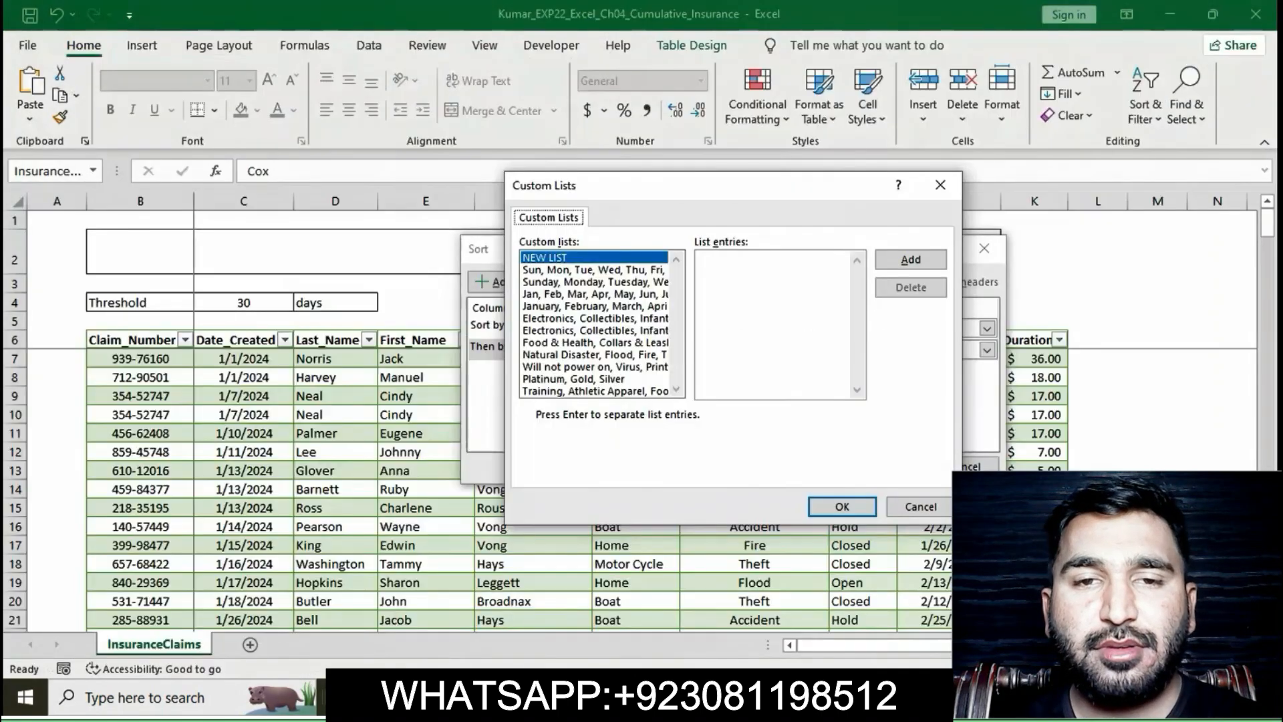
{"action": "type", "text": "Nat"}
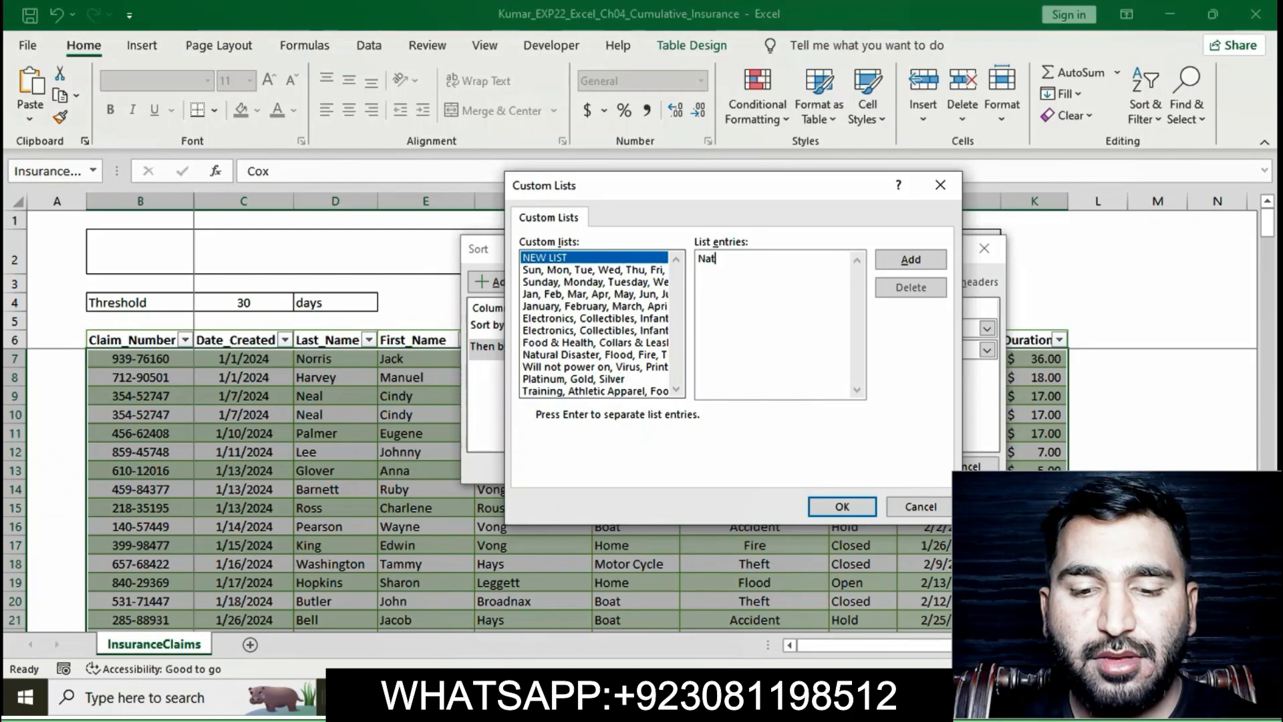
{"action": "type", "text": "ural"}
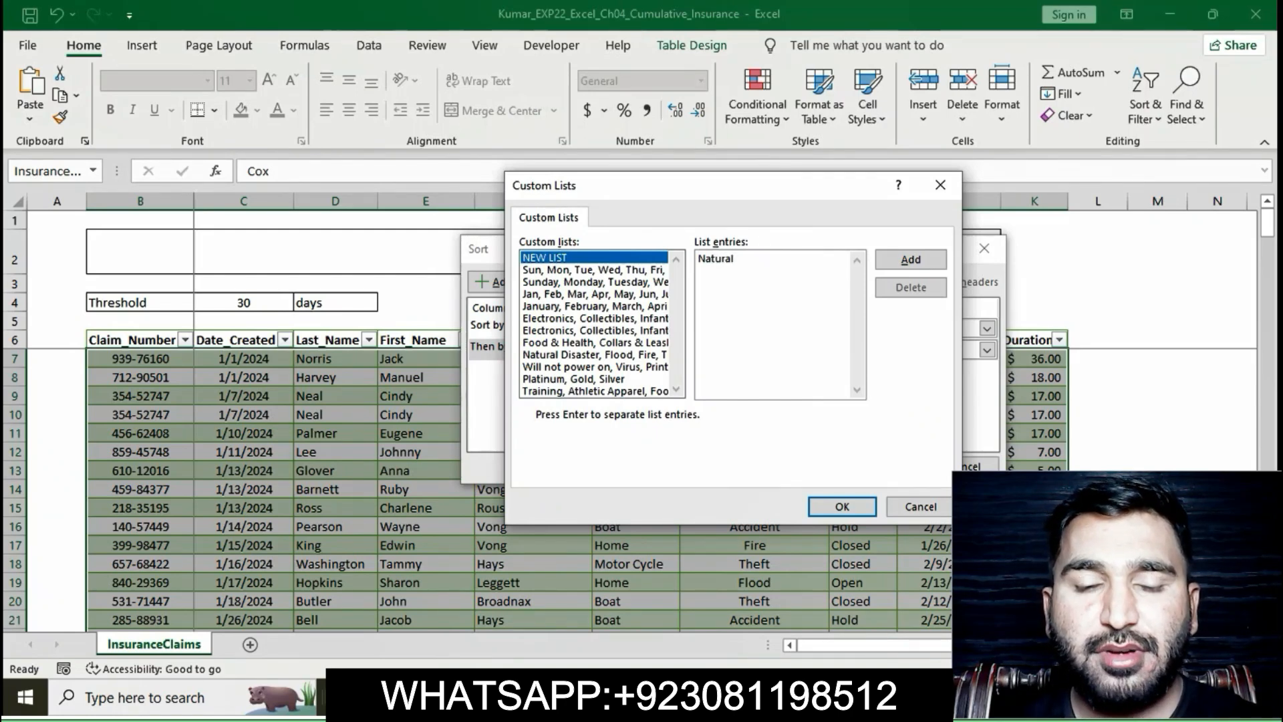
{"action": "type", "text": " Di"}
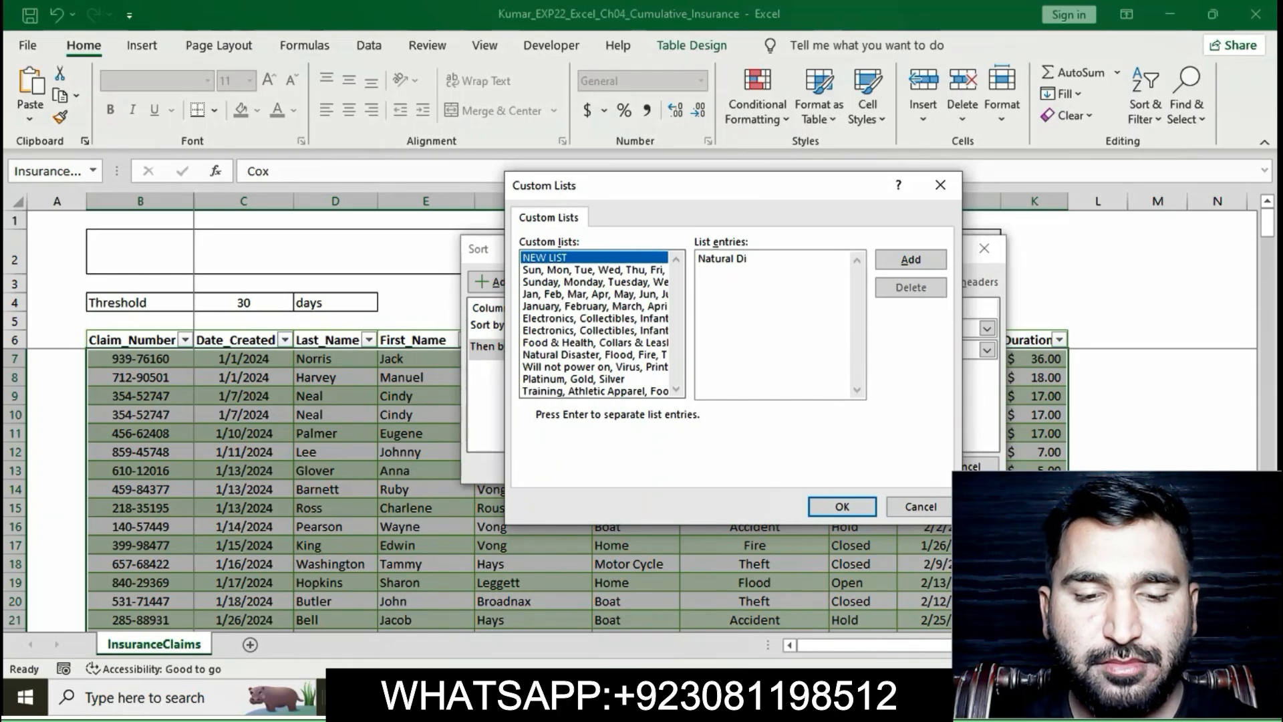
{"action": "key", "text": "alt+Tab"}
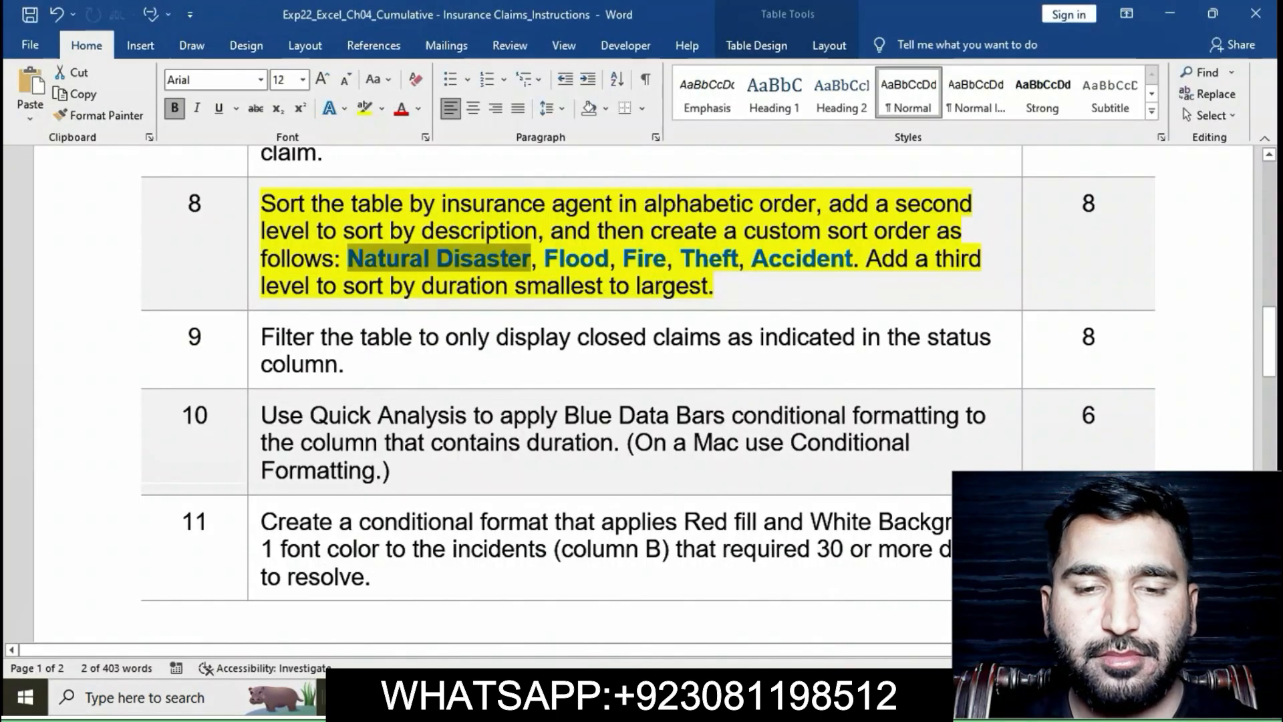
{"action": "key", "text": "alt+Tab"}
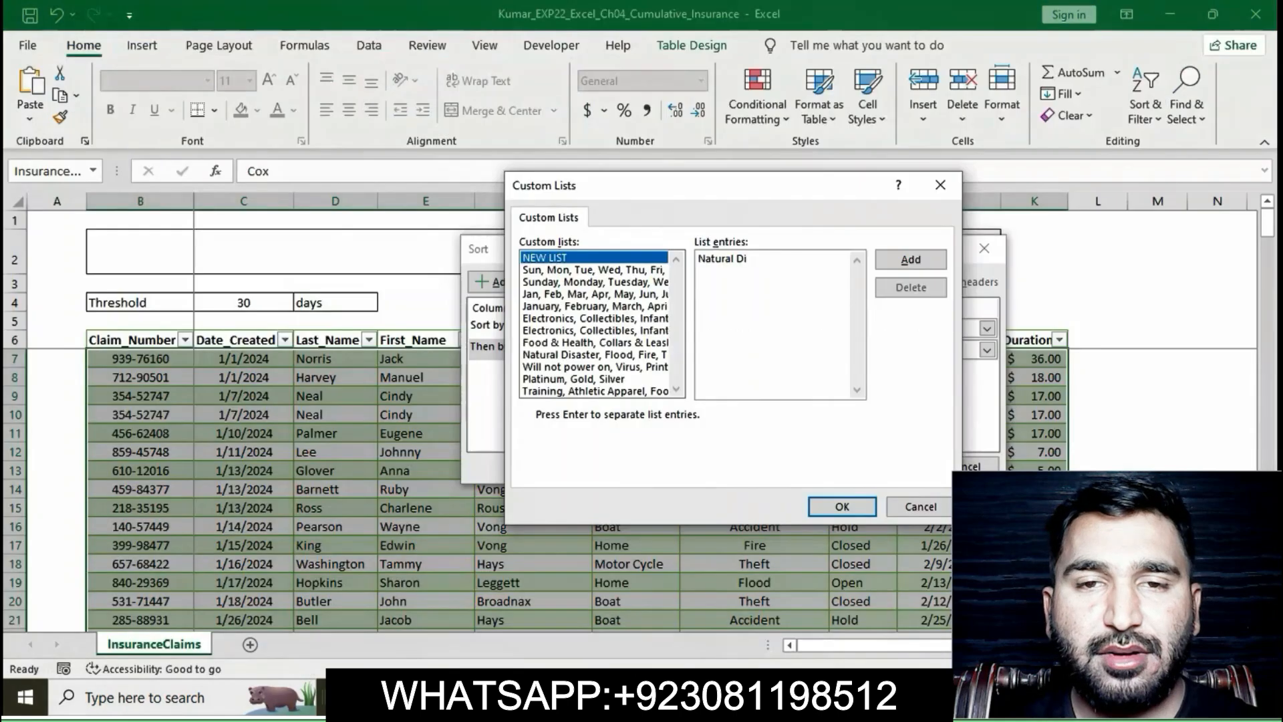
{"action": "type", "text": "s"}
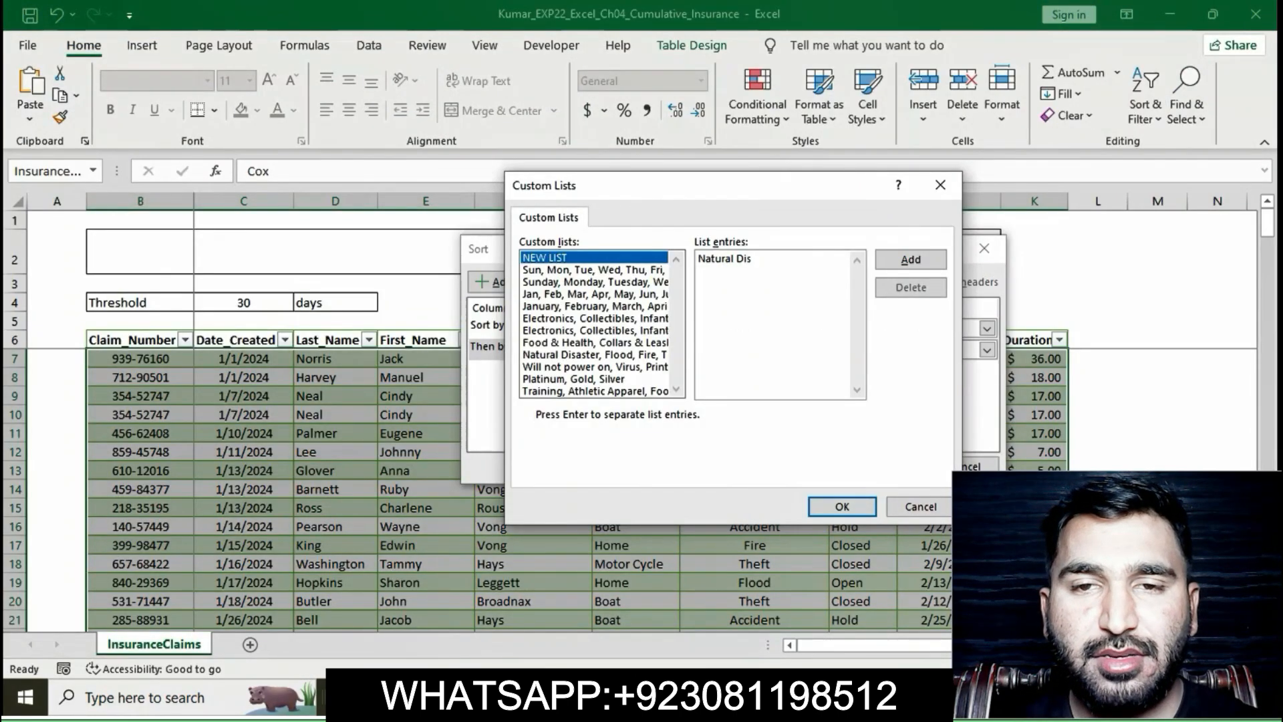
{"action": "type", "text": "asr"}
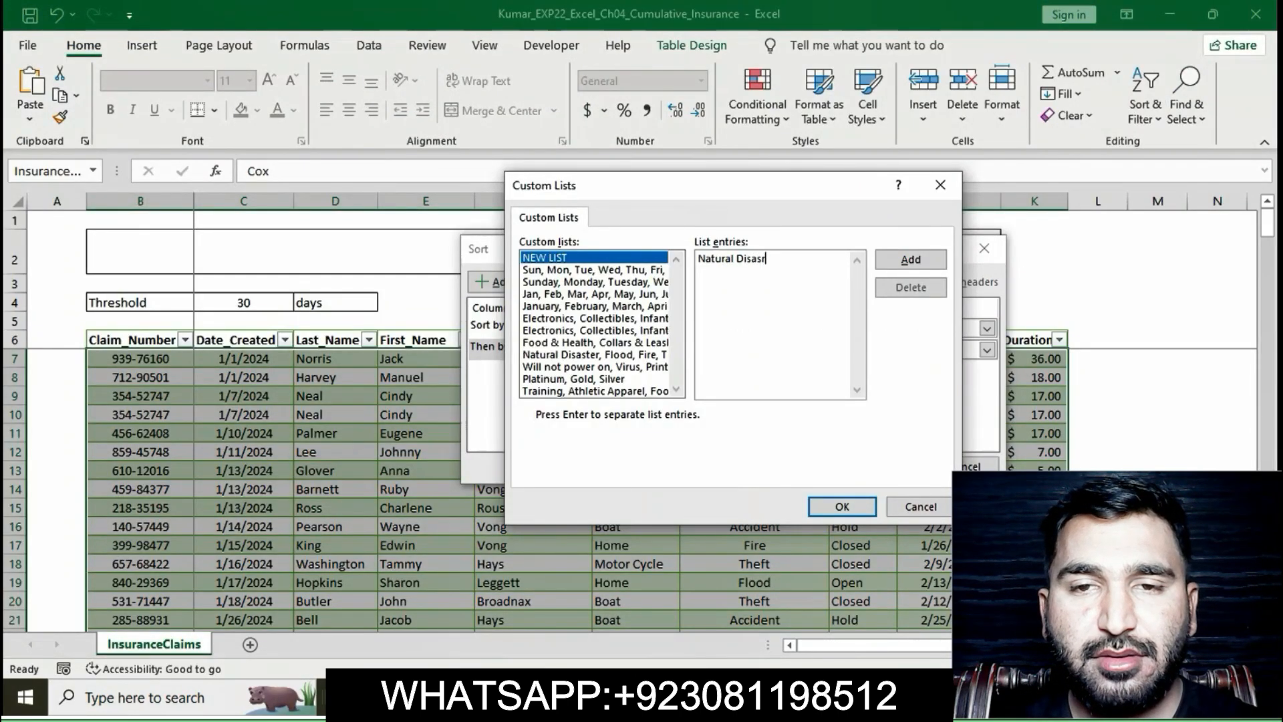
{"action": "key", "text": "BackSpace"}
{"action": "type", "text": "ter,"}
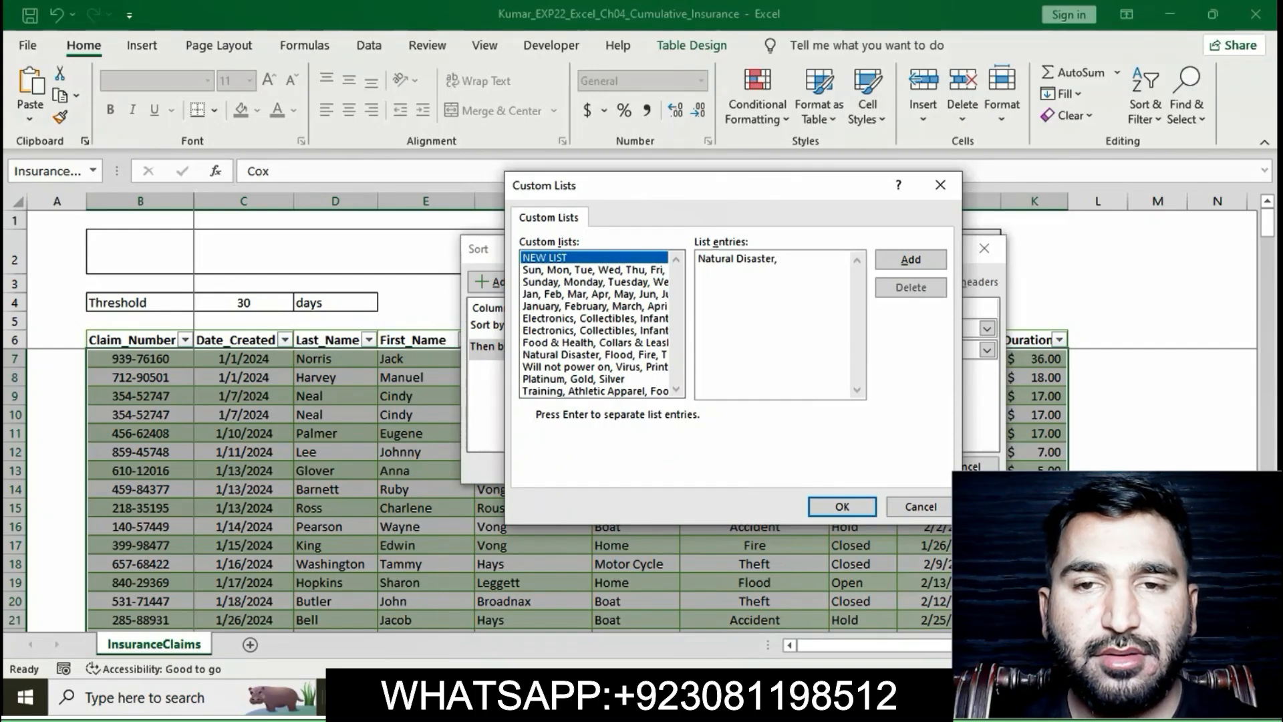
{"action": "key", "text": "alt+Tab"}
{"action": "key", "text": "alt+Tab"}
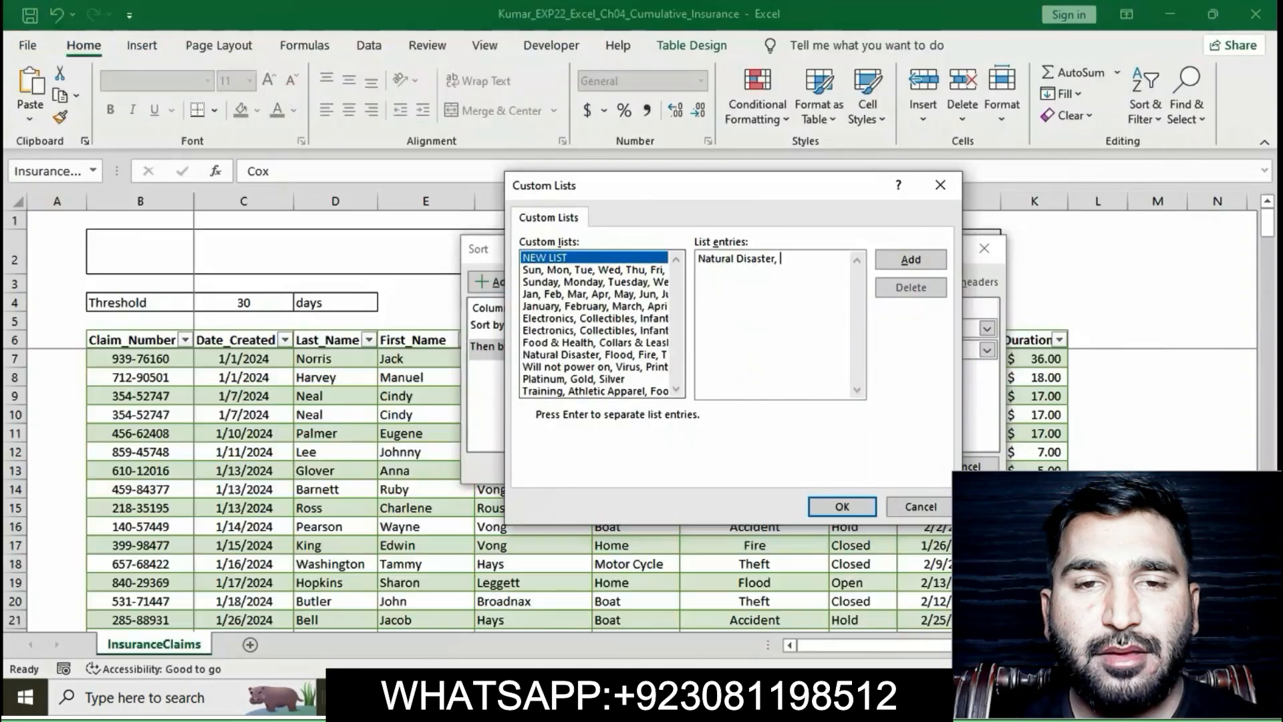
{"action": "type", "text": "Flood"}
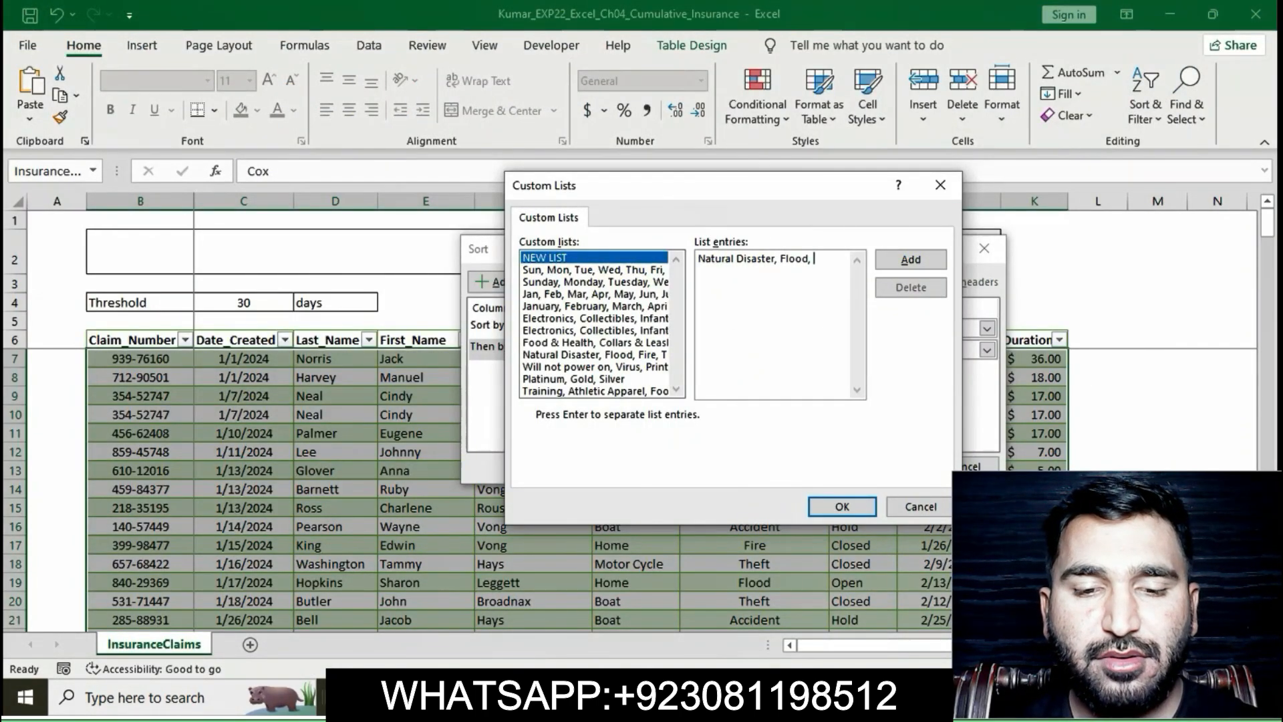
{"action": "type", "text": ","}
{"action": "key", "text": "alt+Tab"}
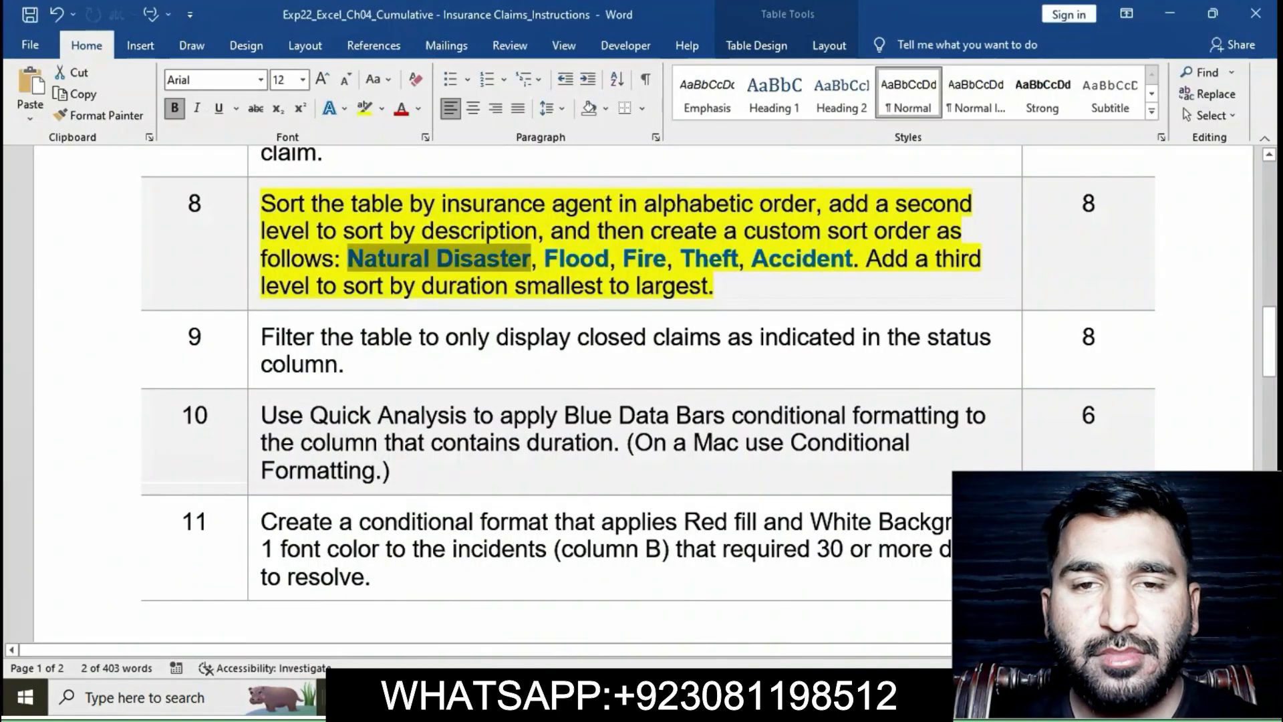
{"action": "left_click", "coordinate": [664, 285]}
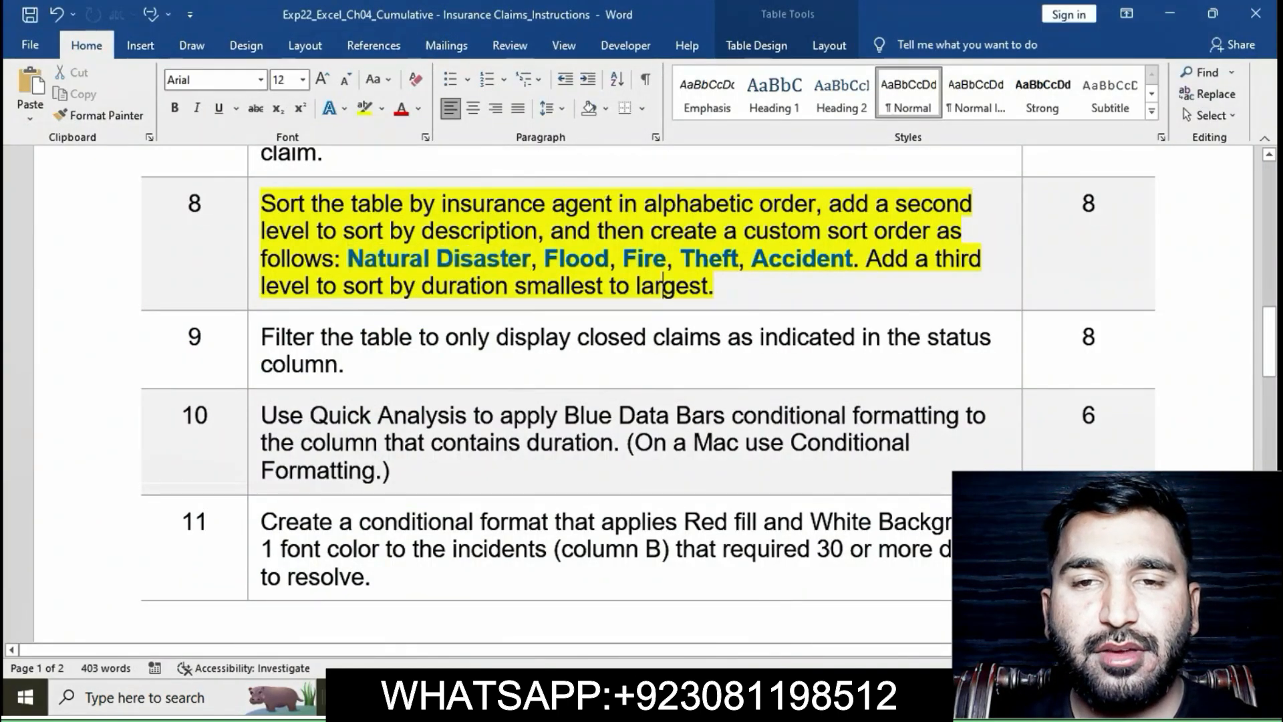
{"action": "key", "text": "alt+Tab"}
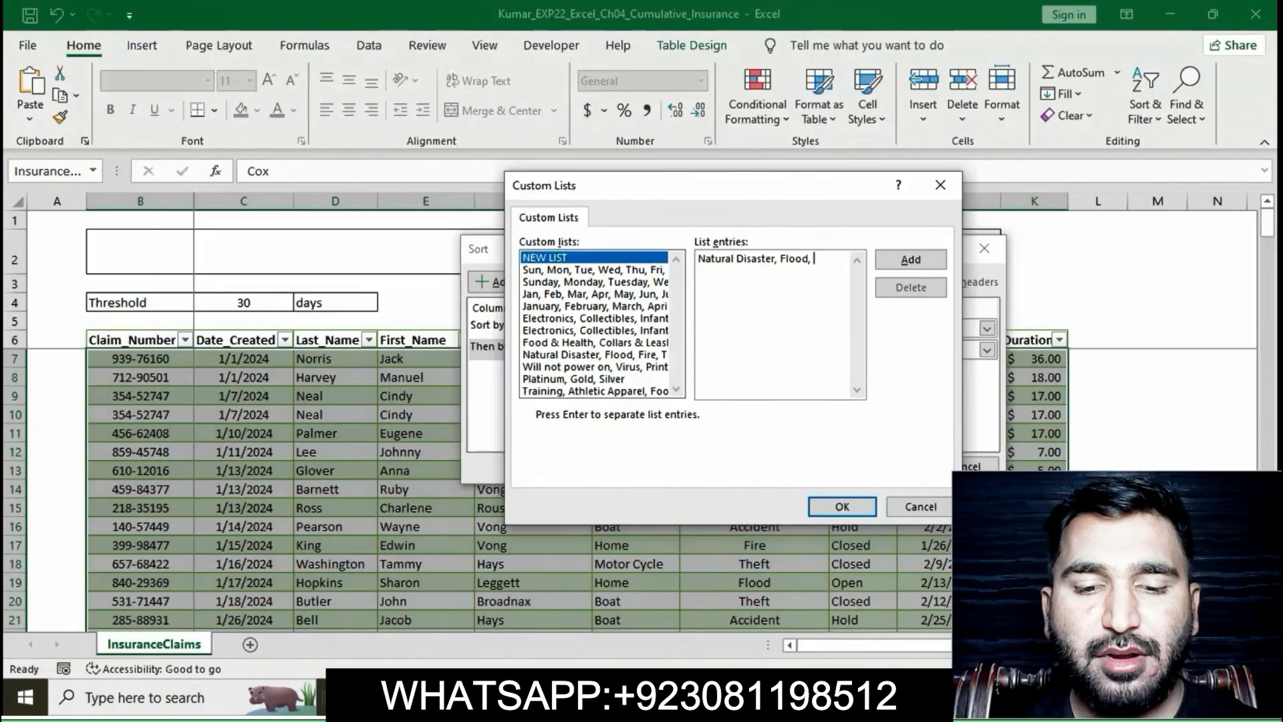
{"action": "type", "text": "Fir,"}
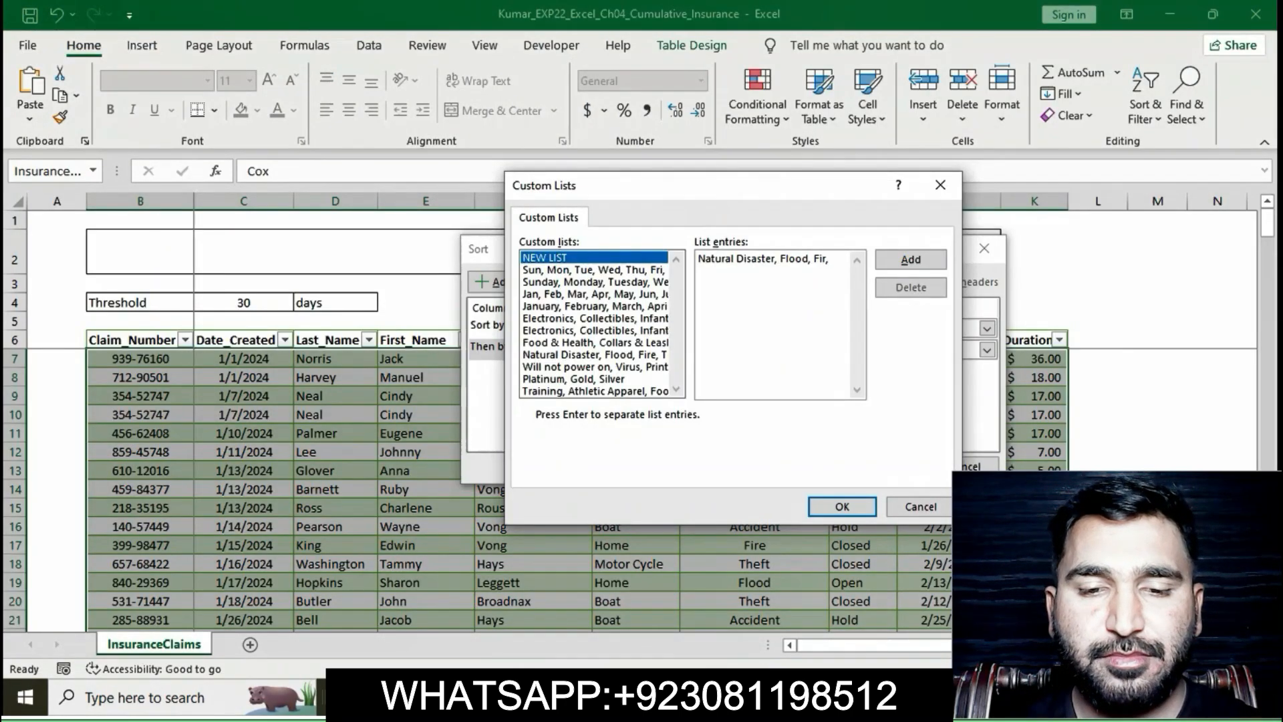
{"action": "key", "text": "BackSpace"}
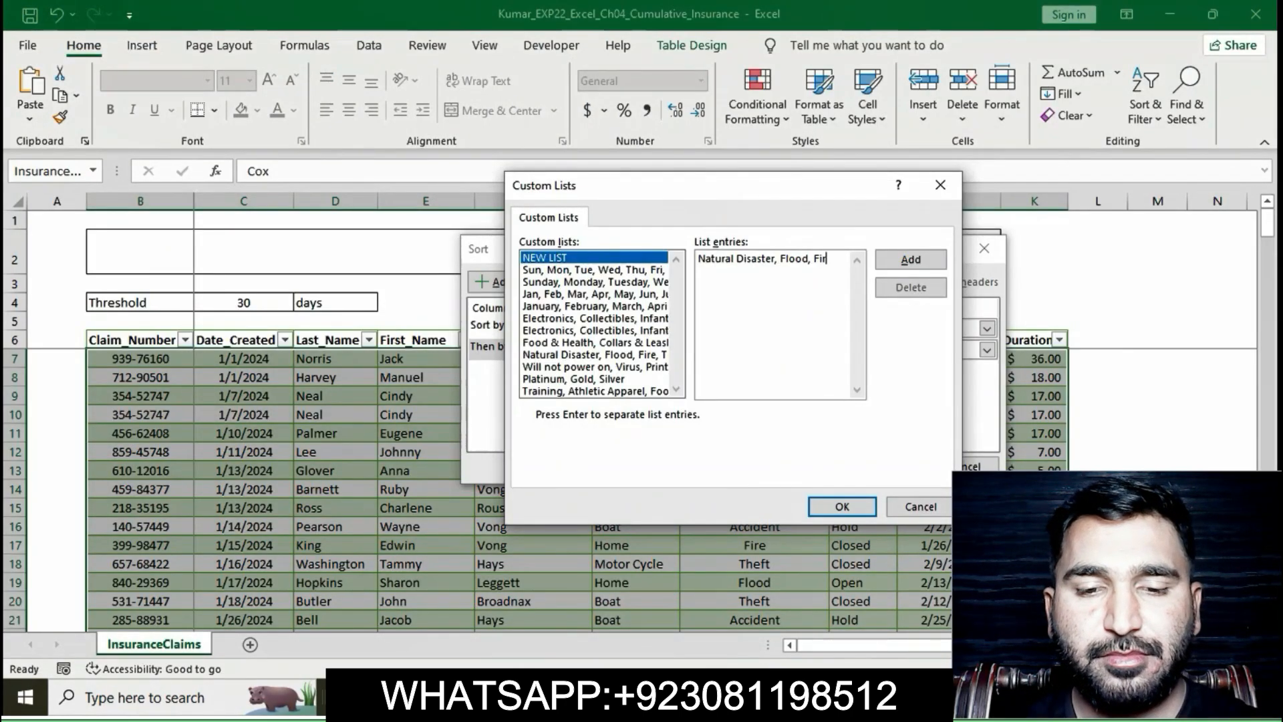
{"action": "type", "text": "e,"}
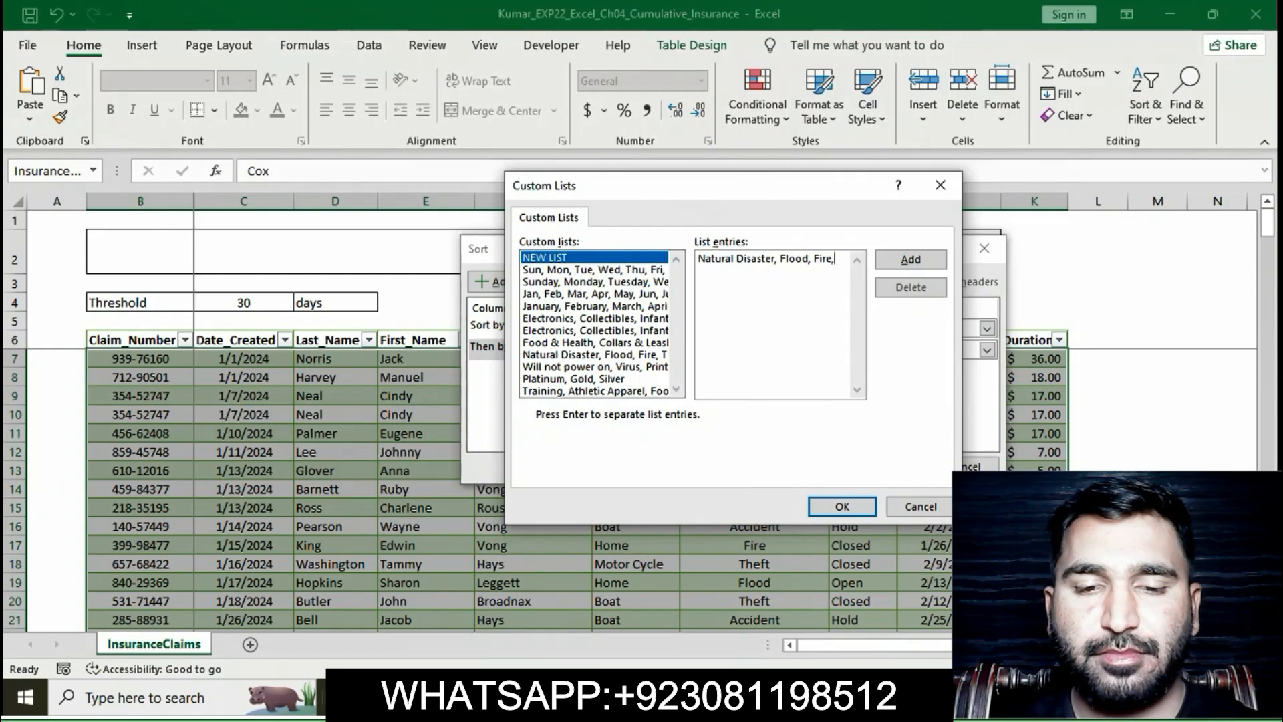
{"action": "key", "text": "alt+Tab"}
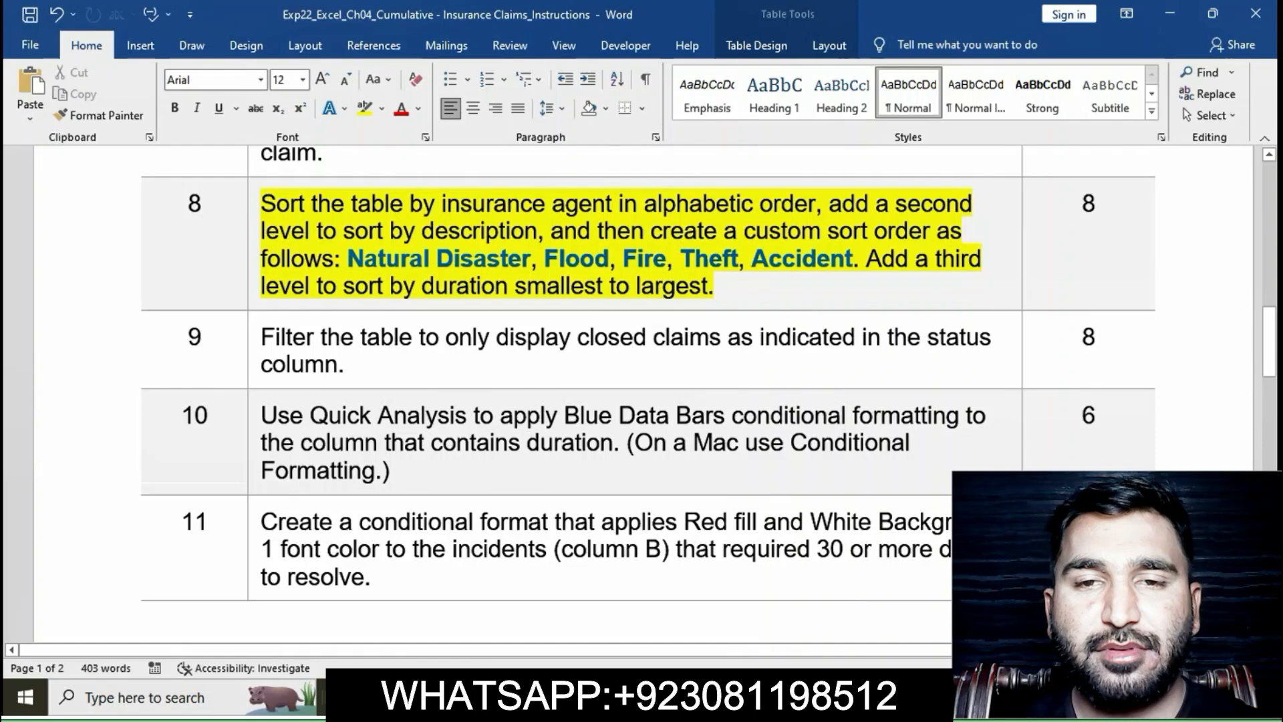
{"action": "key", "text": "alt+Tab"}
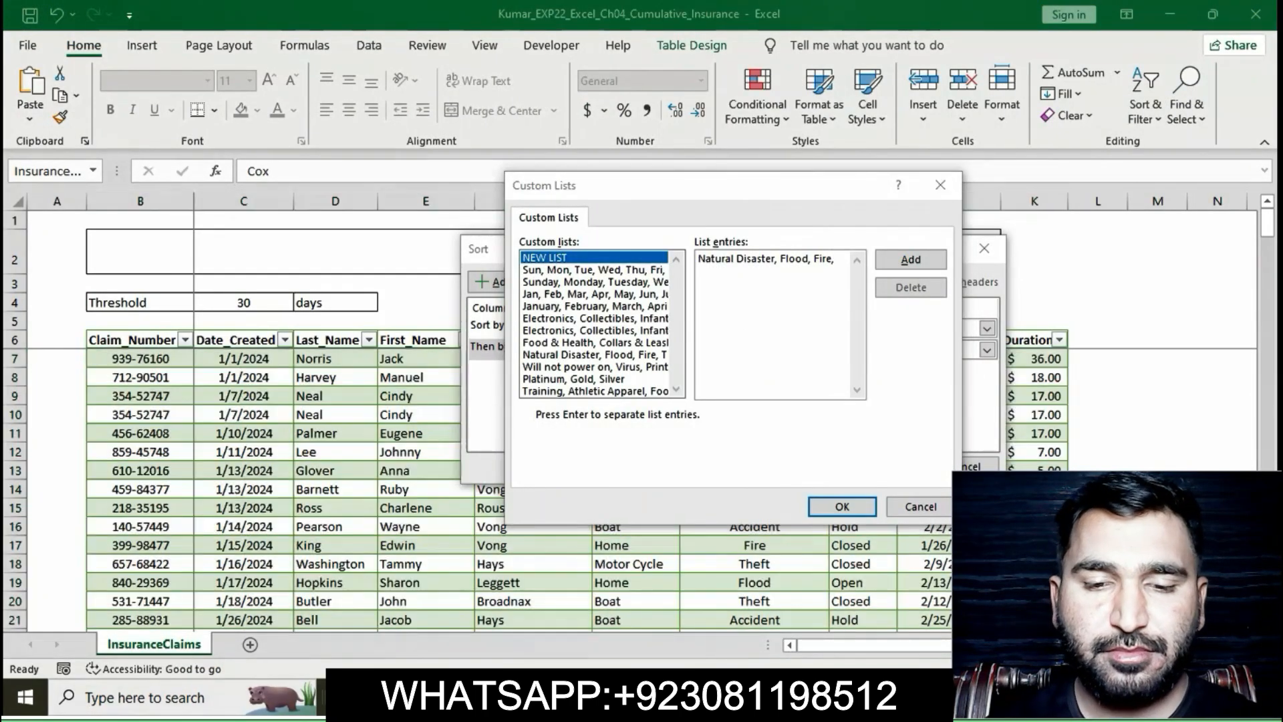
{"action": "mouse_move", "coordinate": [773, 697]}
{"action": "left_click", "coordinate": [773, 609]}
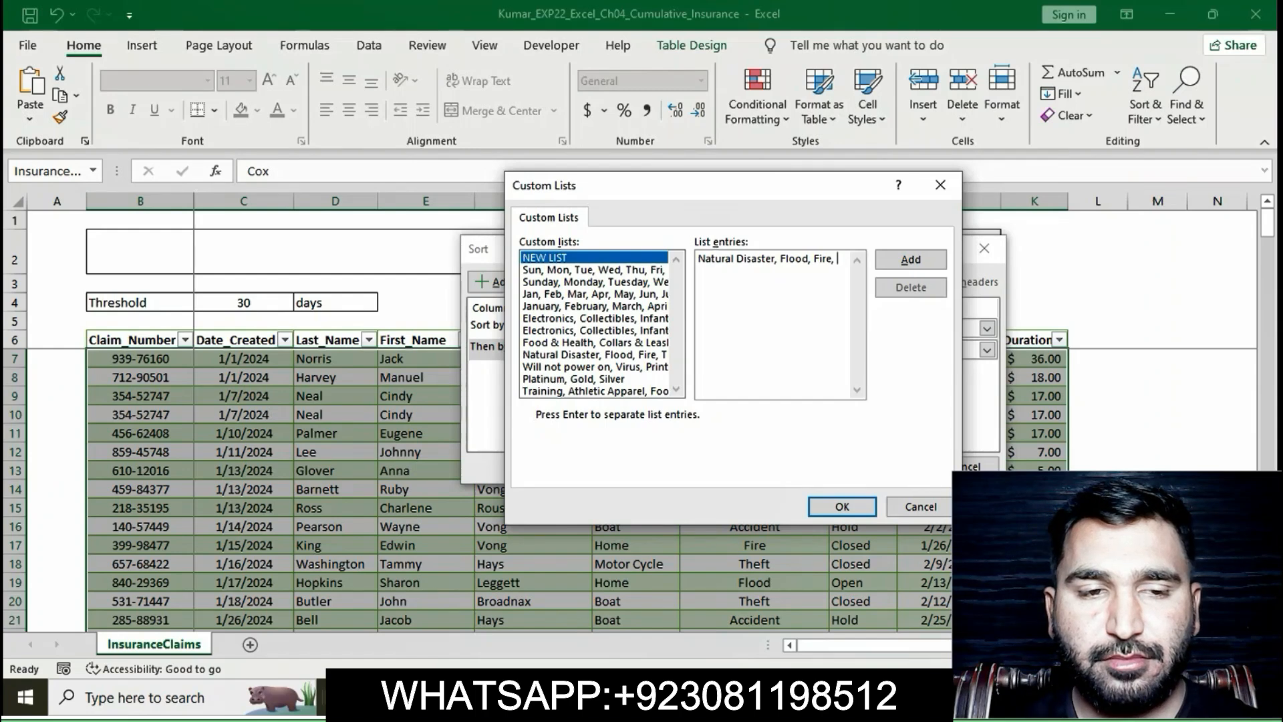
{"action": "type", "text": "Theft,"}
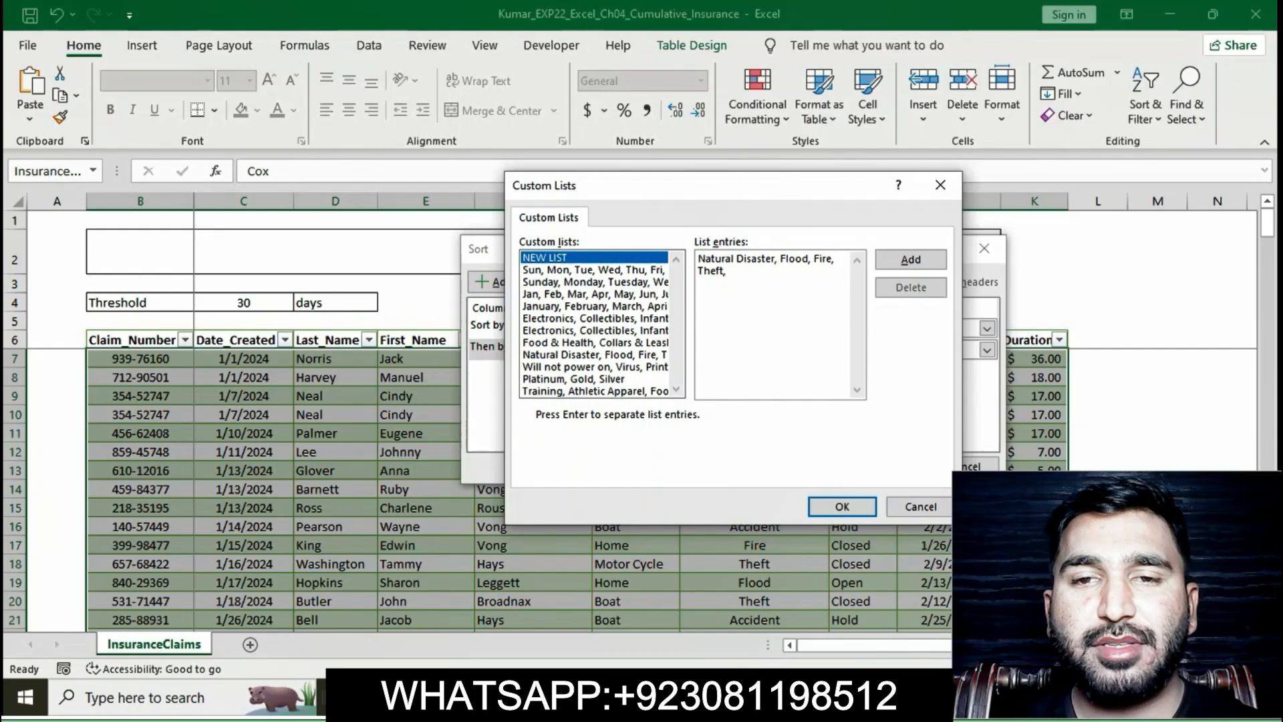
{"action": "key", "text": "alt+Tab"}
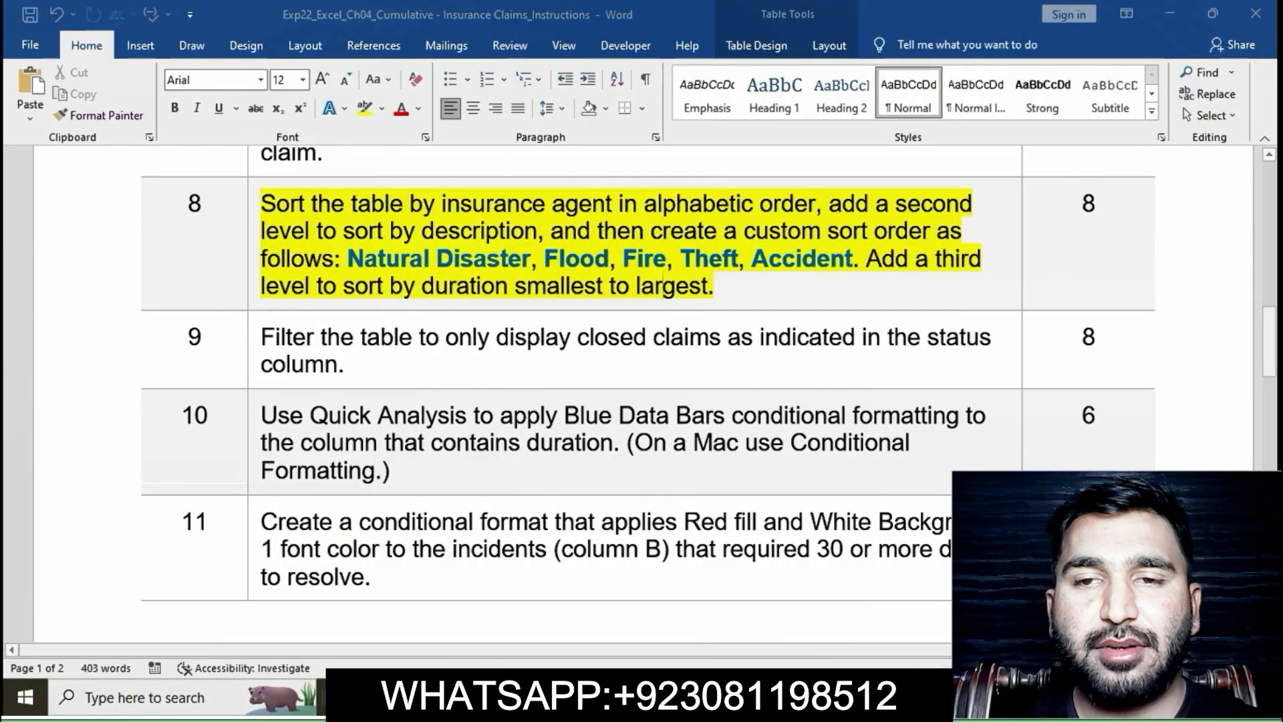
{"action": "key", "text": "alt+Tab"}
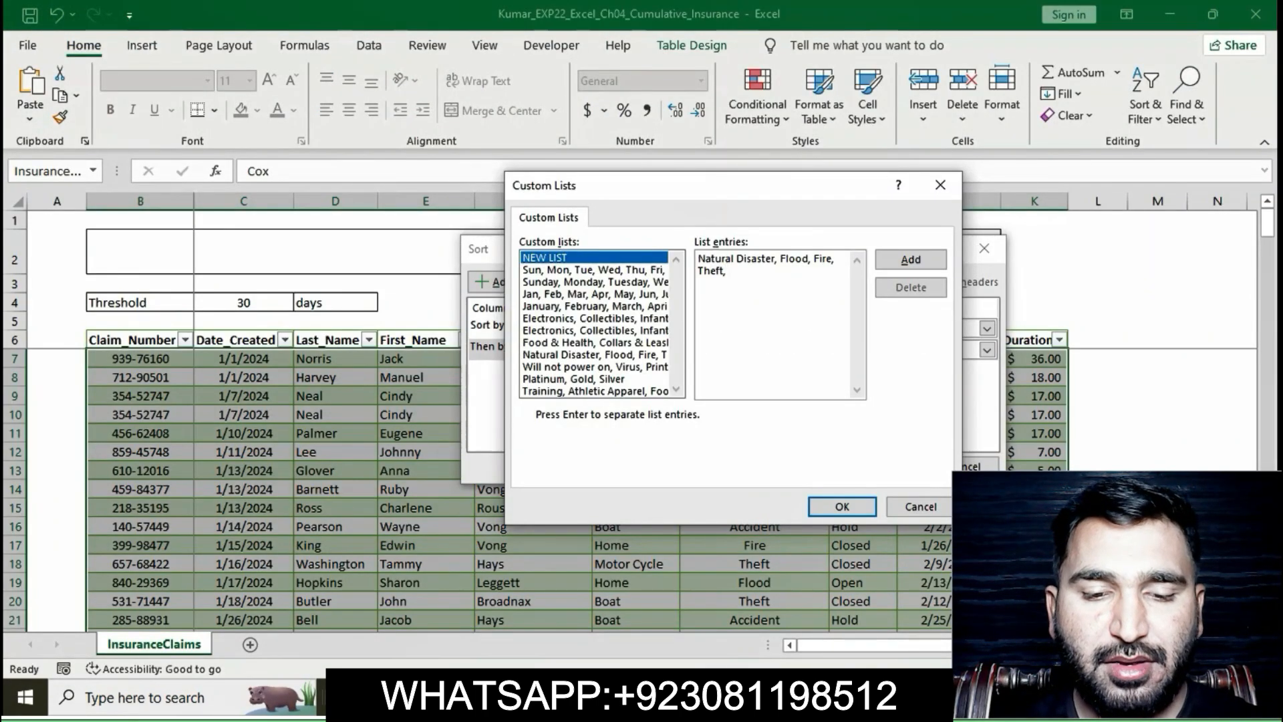
Set the Description level's order to the existing custom list Natural Disaster, Flood, Fire, Theft, Accident and apply the sort
{"action": "left_click", "coordinate": [595, 355]}
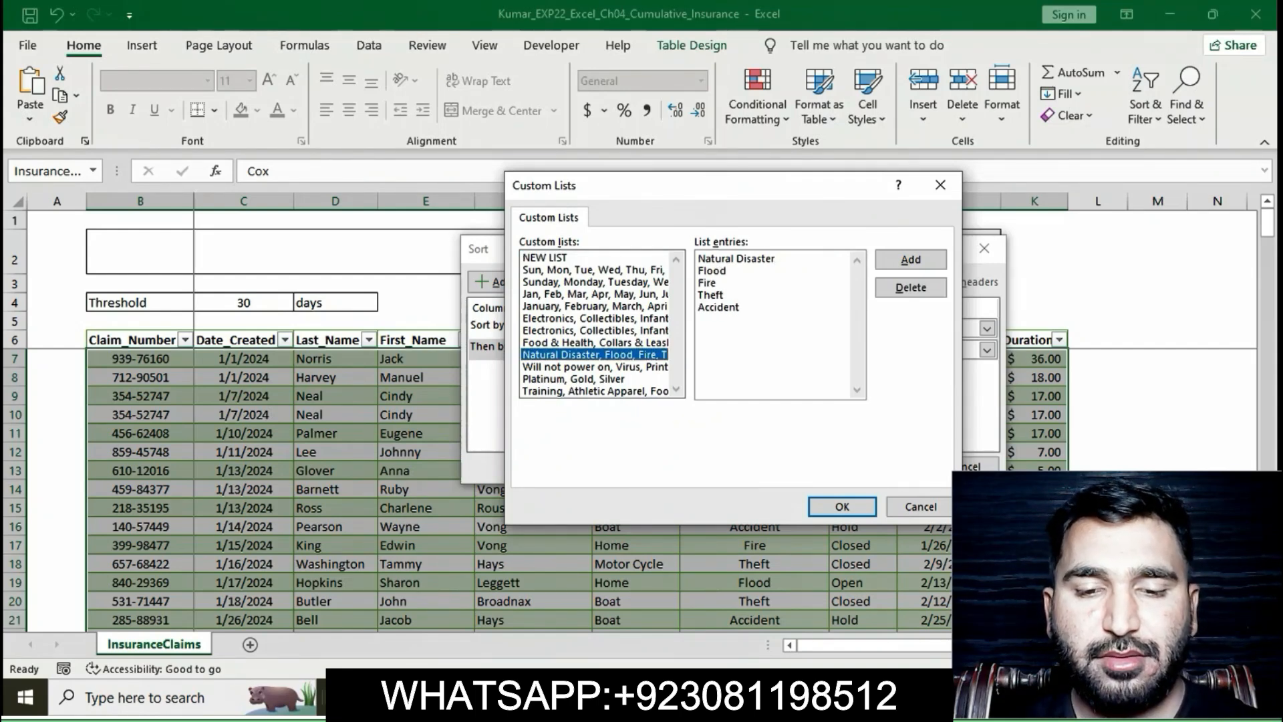
{"action": "left_click", "coordinate": [842, 506]}
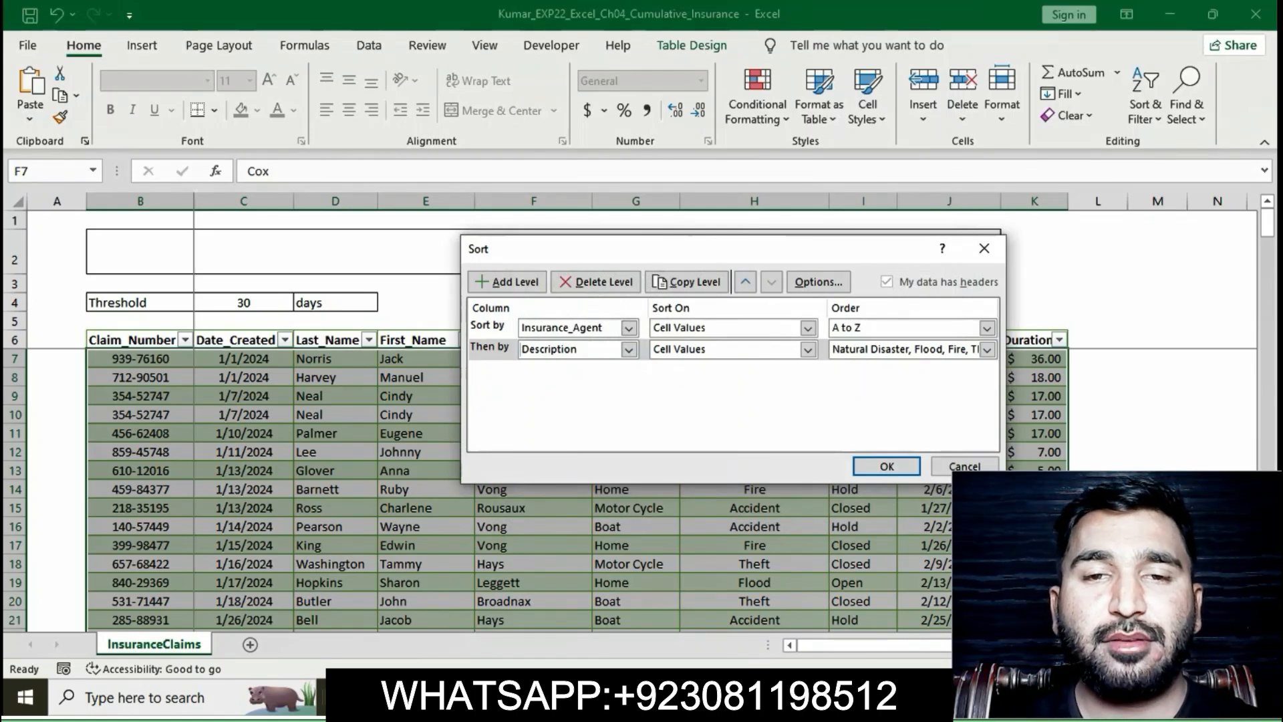
{"action": "key", "text": "Return"}
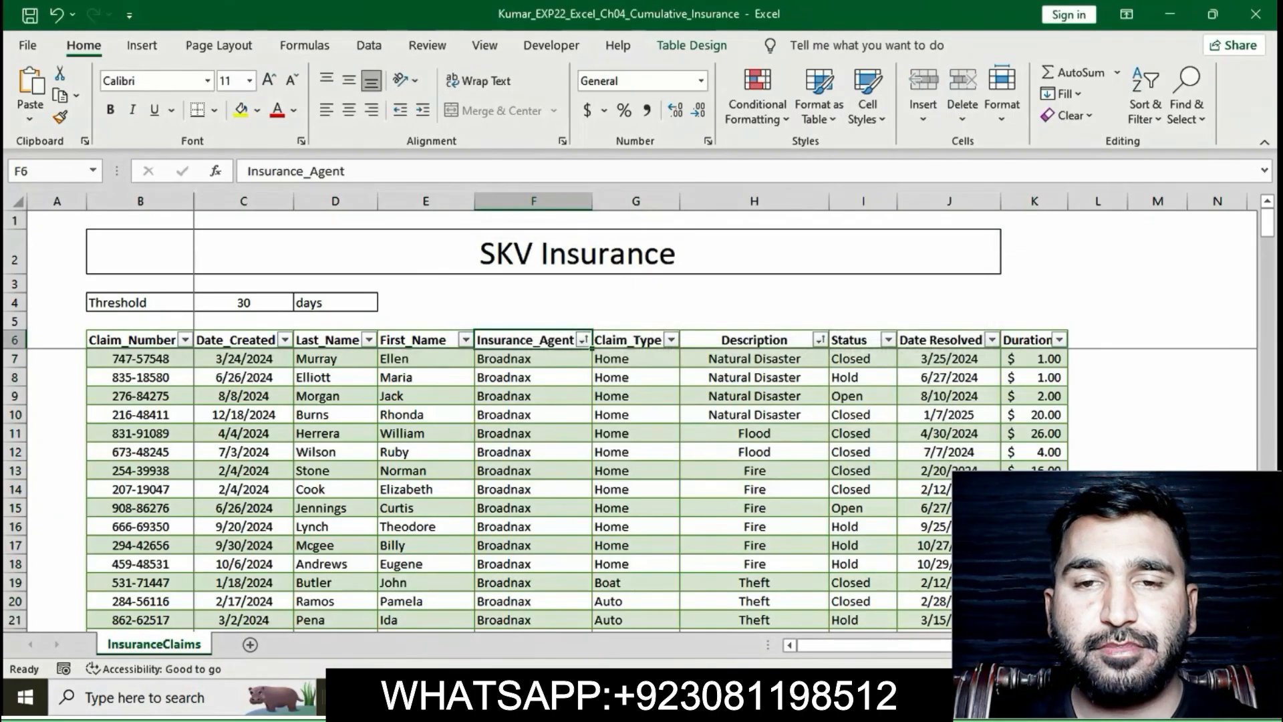
{"action": "scroll", "coordinate": [574, 488], "scroll_direction": "down", "scroll_amount": 11}
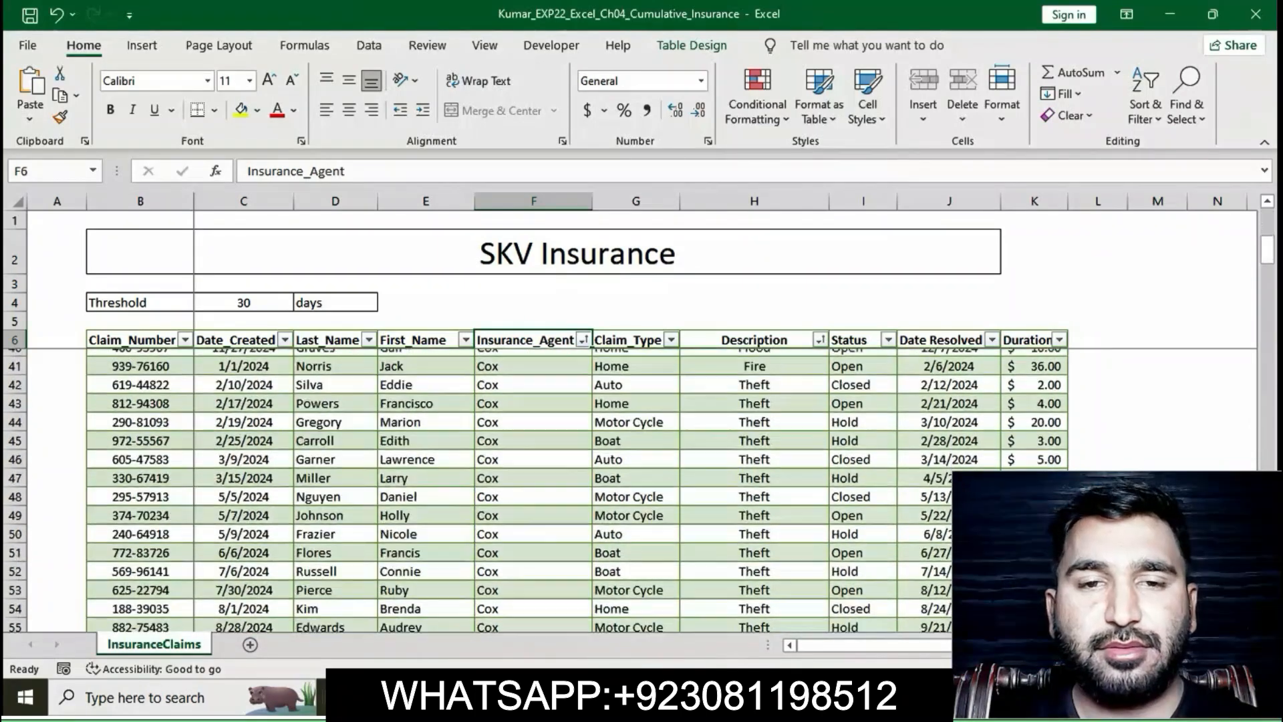
Switch to the Word instructions and remove the yellow highlight from the step 8 sorting instruction
{"action": "key", "text": "alt+Tab"}
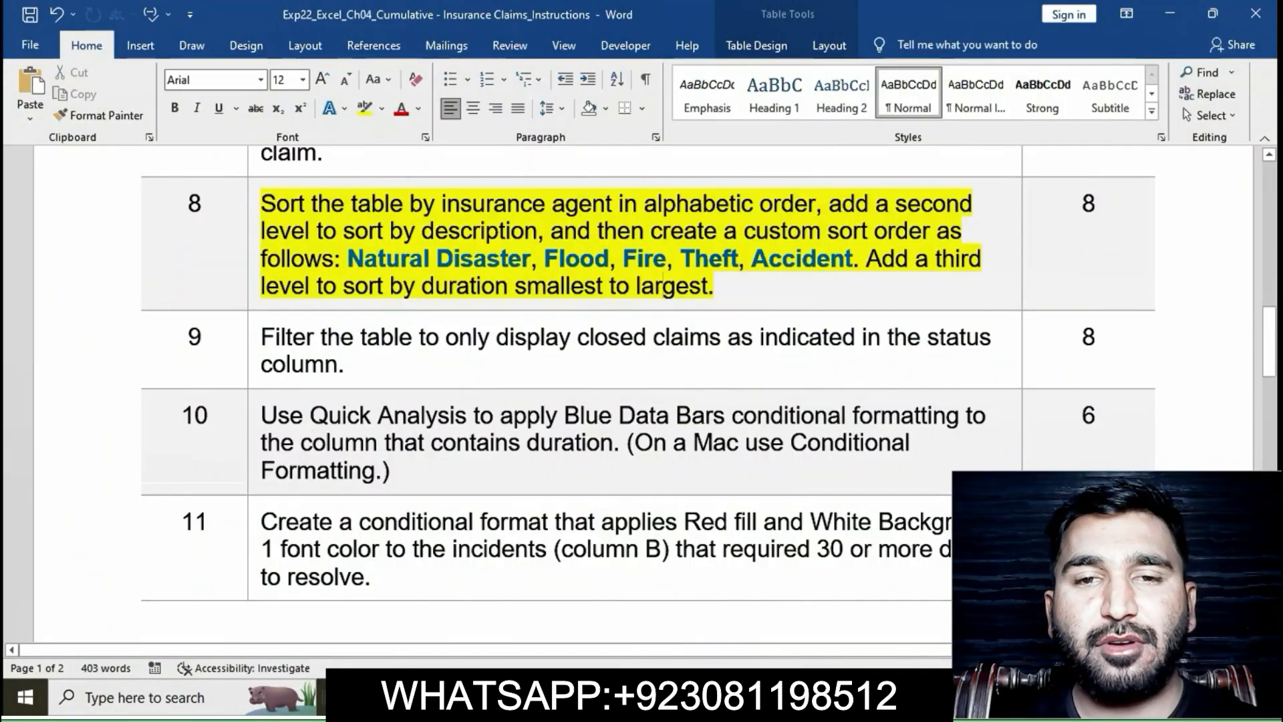
{"action": "left_click_drag", "start_coordinate": [714, 286], "coordinate": [261, 203]}
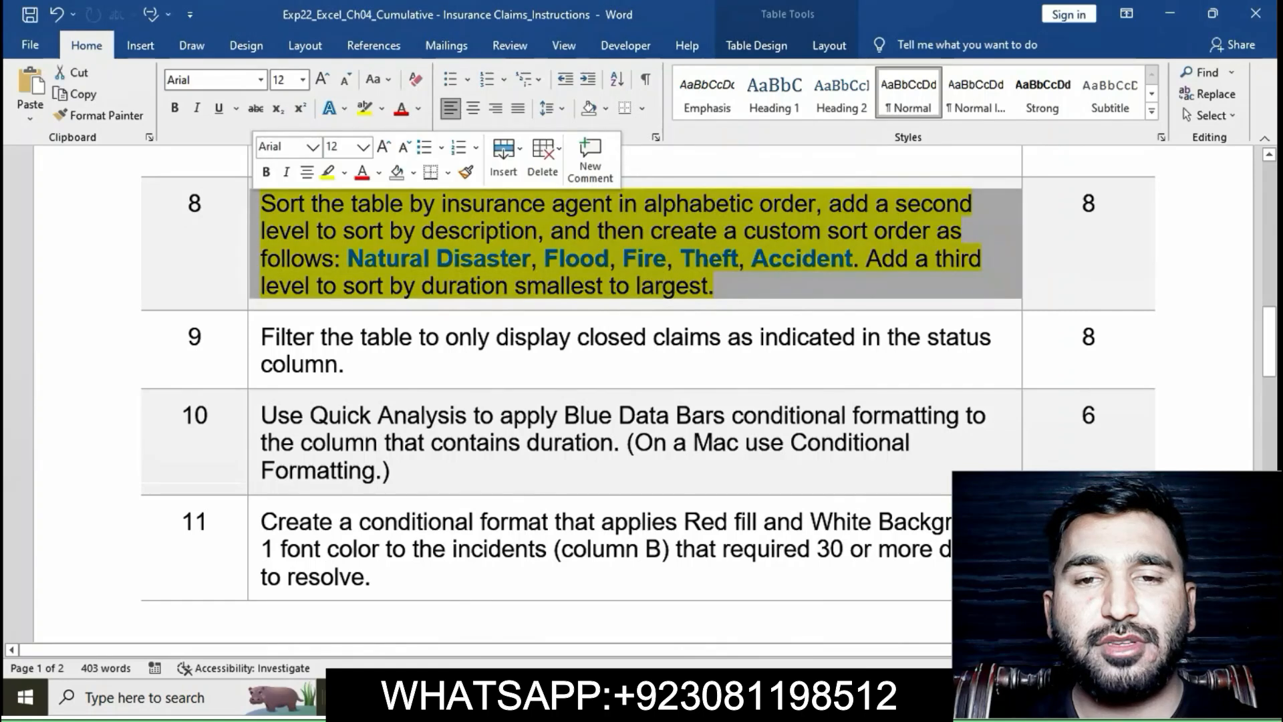
{"action": "left_click", "coordinate": [327, 173]}
{"action": "left_click", "coordinate": [502, 258]}
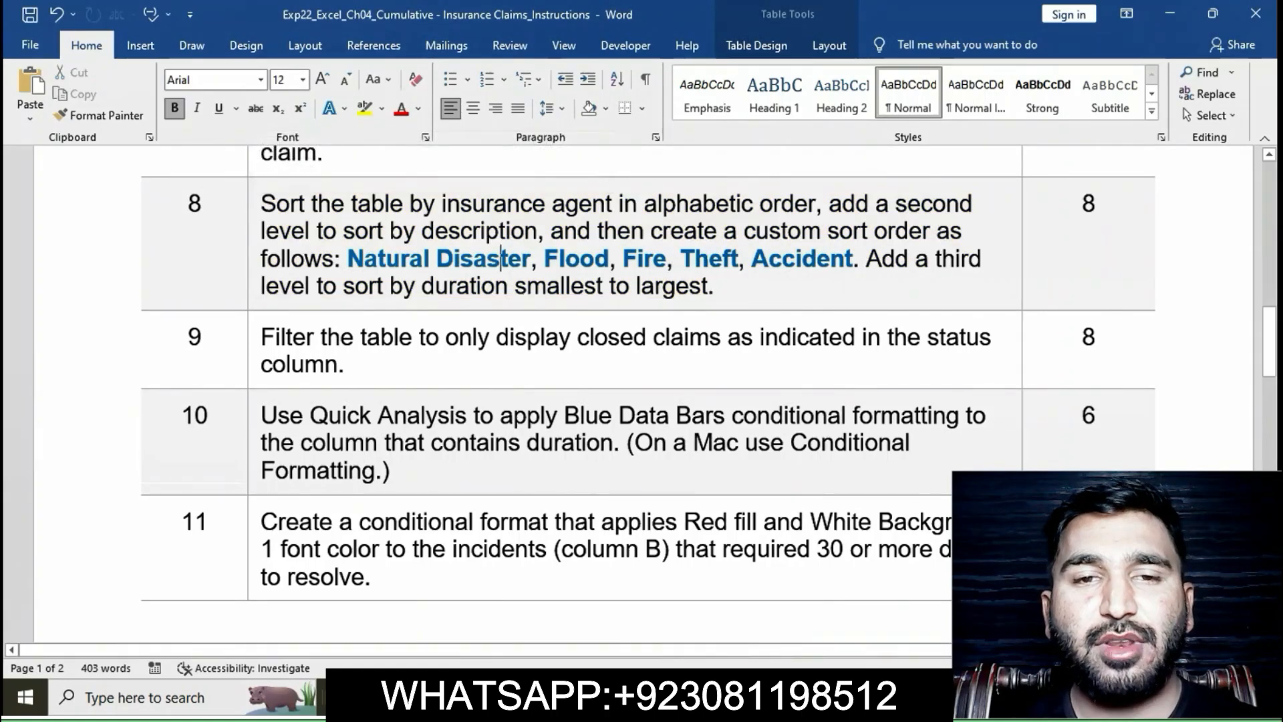
{"action": "scroll", "coordinate": [501, 258], "scroll_direction": "down", "scroll_amount": 8}
{"action": "scroll", "coordinate": [642, 395], "scroll_direction": "up", "scroll_amount": 20}
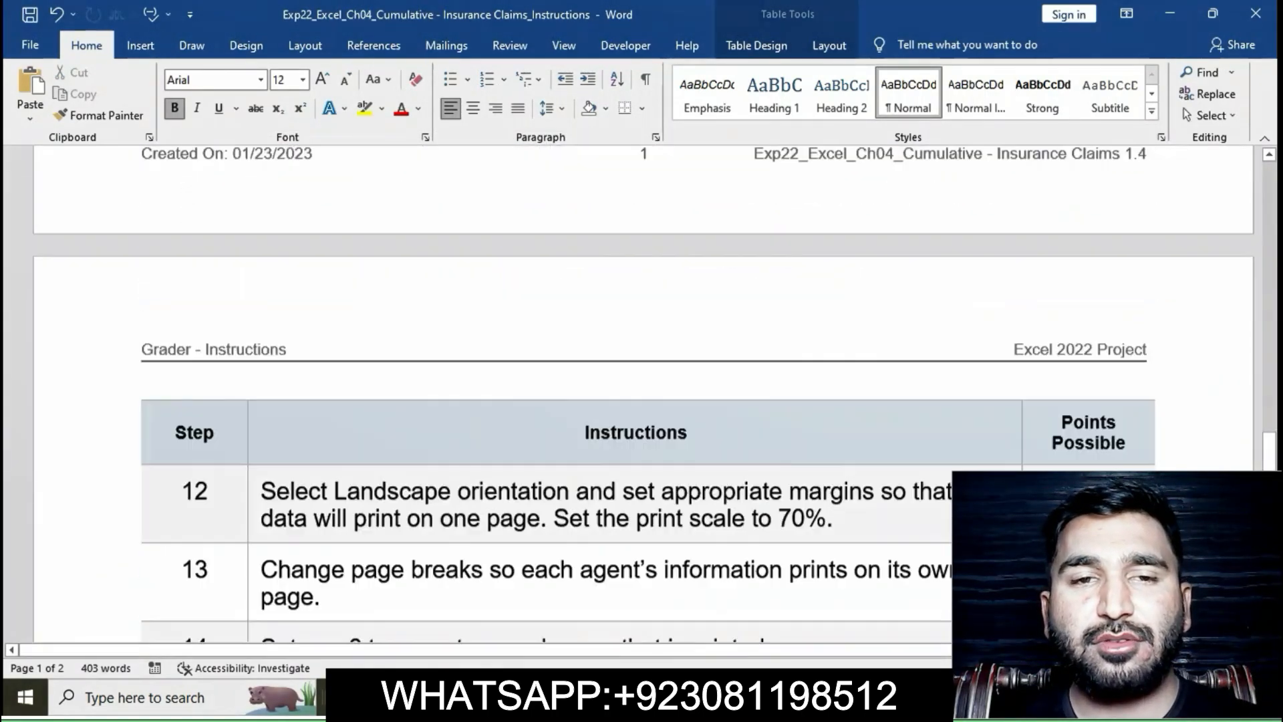
{"action": "scroll", "coordinate": [642, 394], "scroll_direction": "up", "scroll_amount": 1}
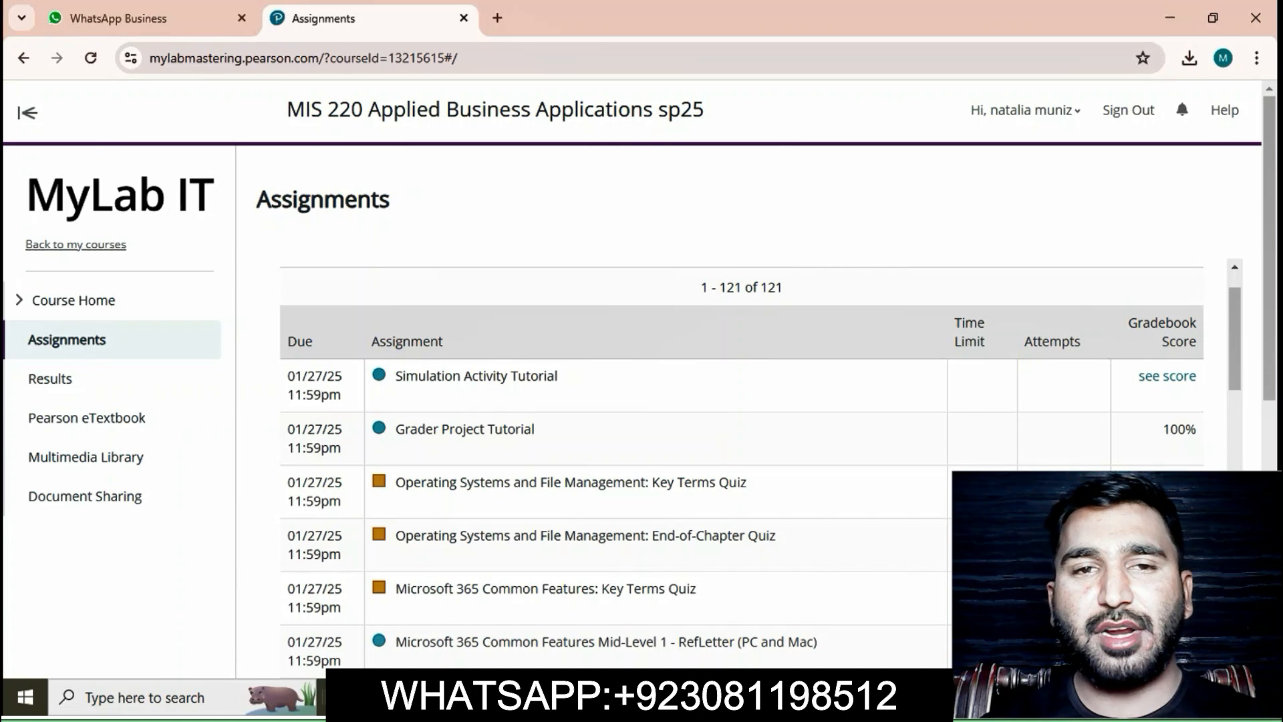
Review the MyLab IT assignments list in the browser, from the introductory tutorials through the Access chapters to the Excel Chapter 1 assignments
{"action": "scroll", "coordinate": [742, 467], "scroll_direction": "down", "scroll_amount": 1}
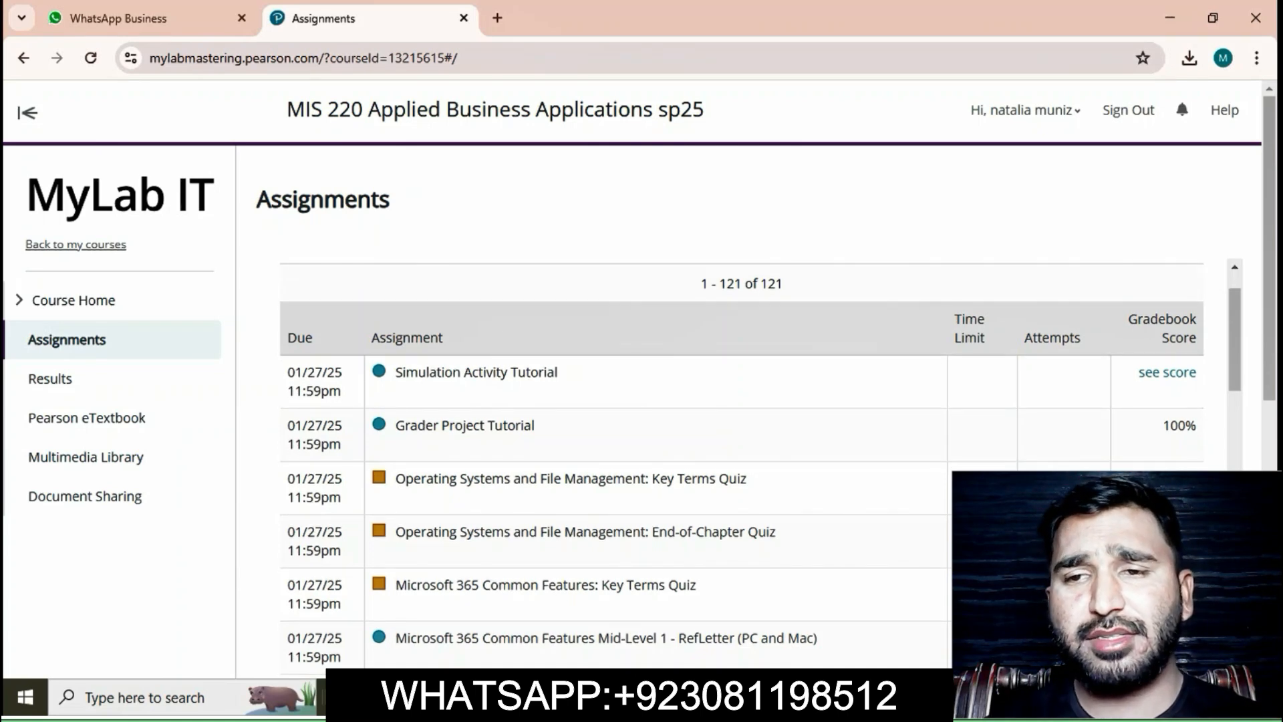
{"action": "scroll", "coordinate": [742, 468], "scroll_direction": "down", "scroll_amount": 7}
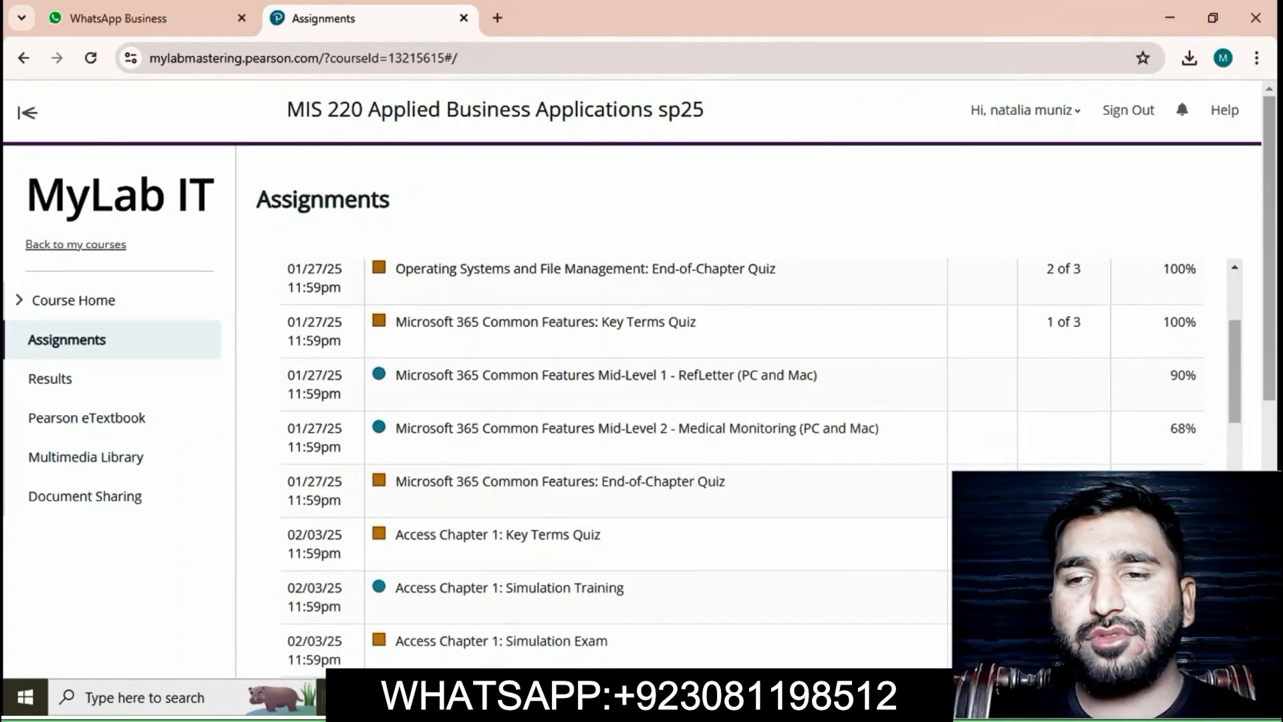
{"action": "scroll", "coordinate": [742, 468], "scroll_direction": "down", "scroll_amount": 1}
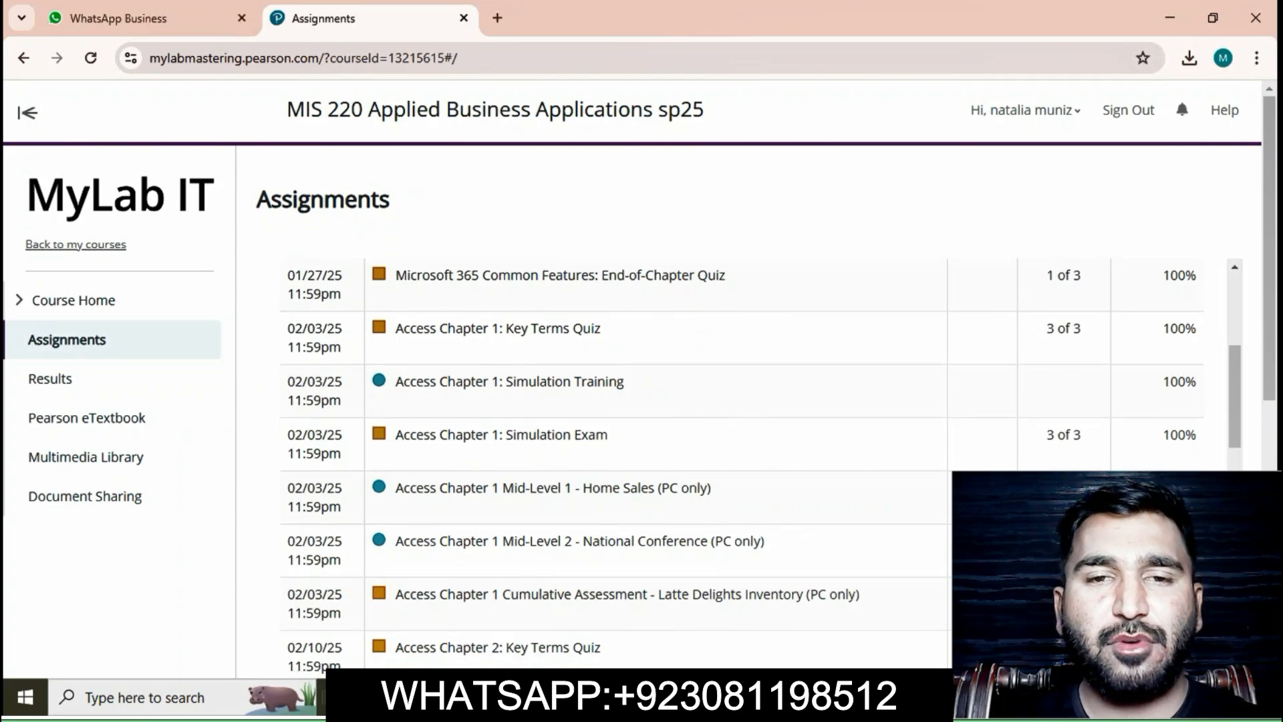
{"action": "scroll", "coordinate": [742, 468], "scroll_direction": "down", "scroll_amount": 6}
{"action": "scroll", "coordinate": [742, 468], "scroll_direction": "down", "scroll_amount": 2}
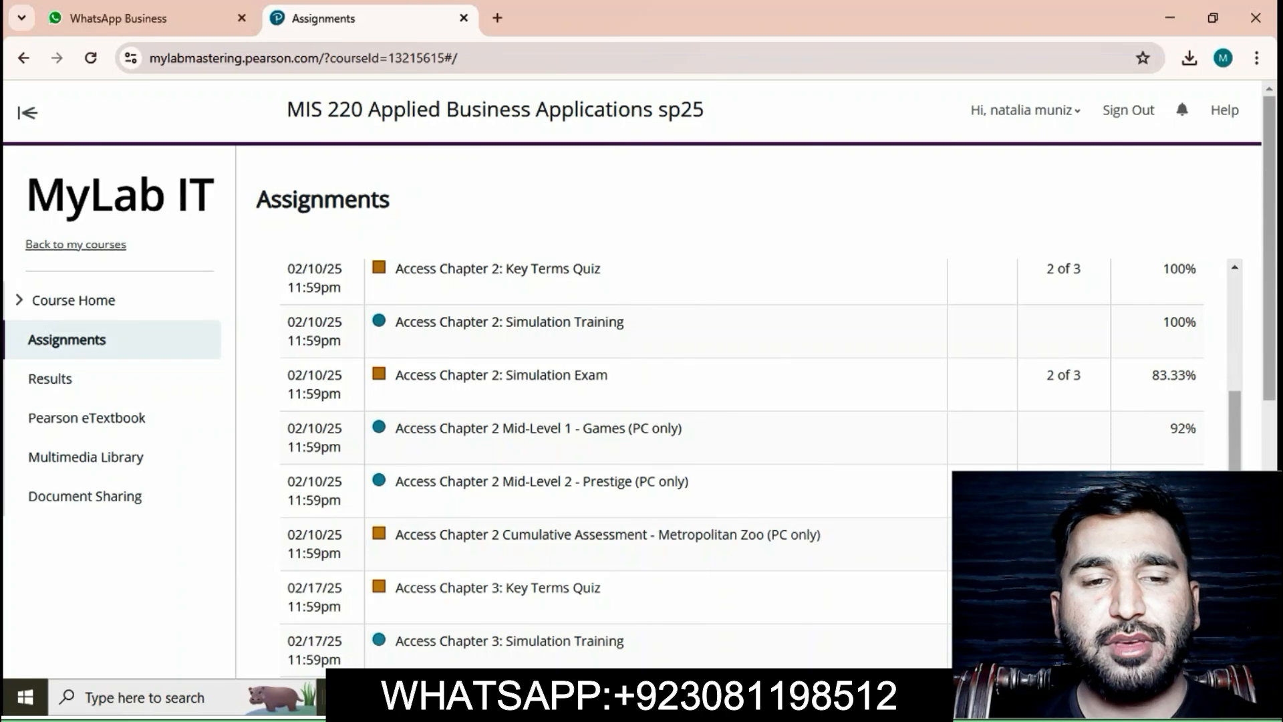
{"action": "scroll", "coordinate": [741, 468], "scroll_direction": "down", "scroll_amount": 14}
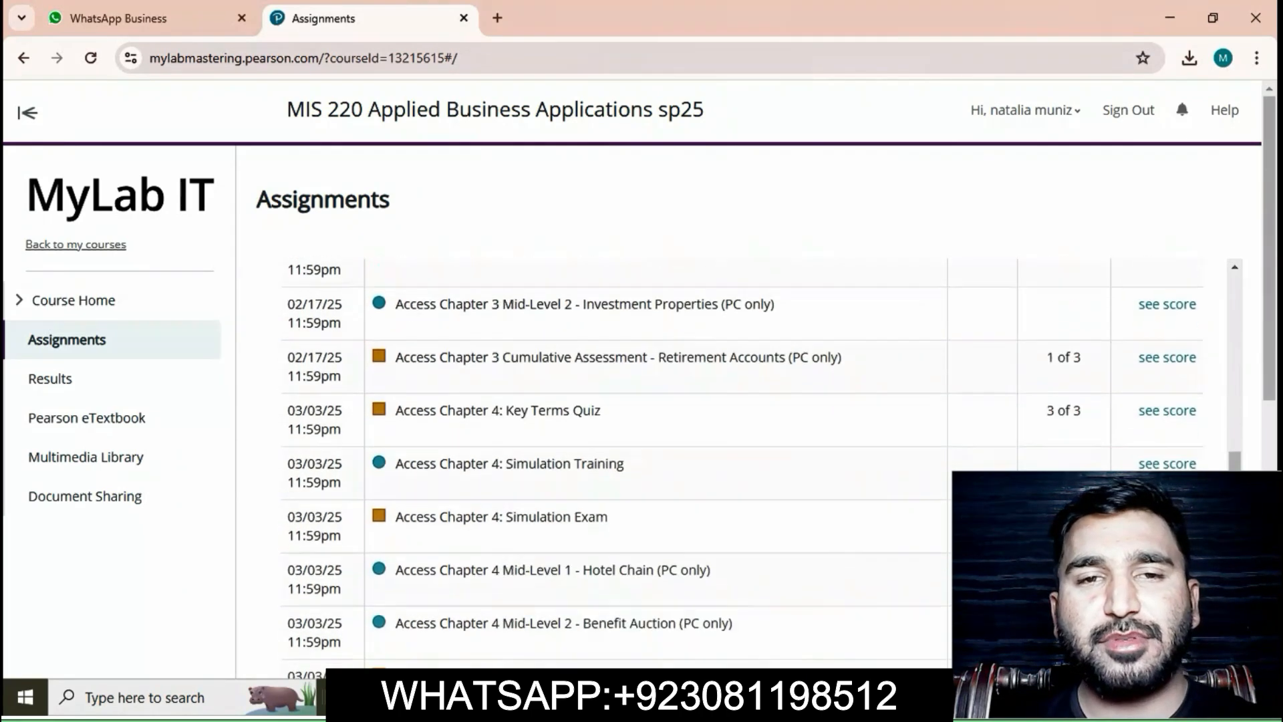
{"action": "scroll", "coordinate": [742, 468], "scroll_direction": "down", "scroll_amount": 2}
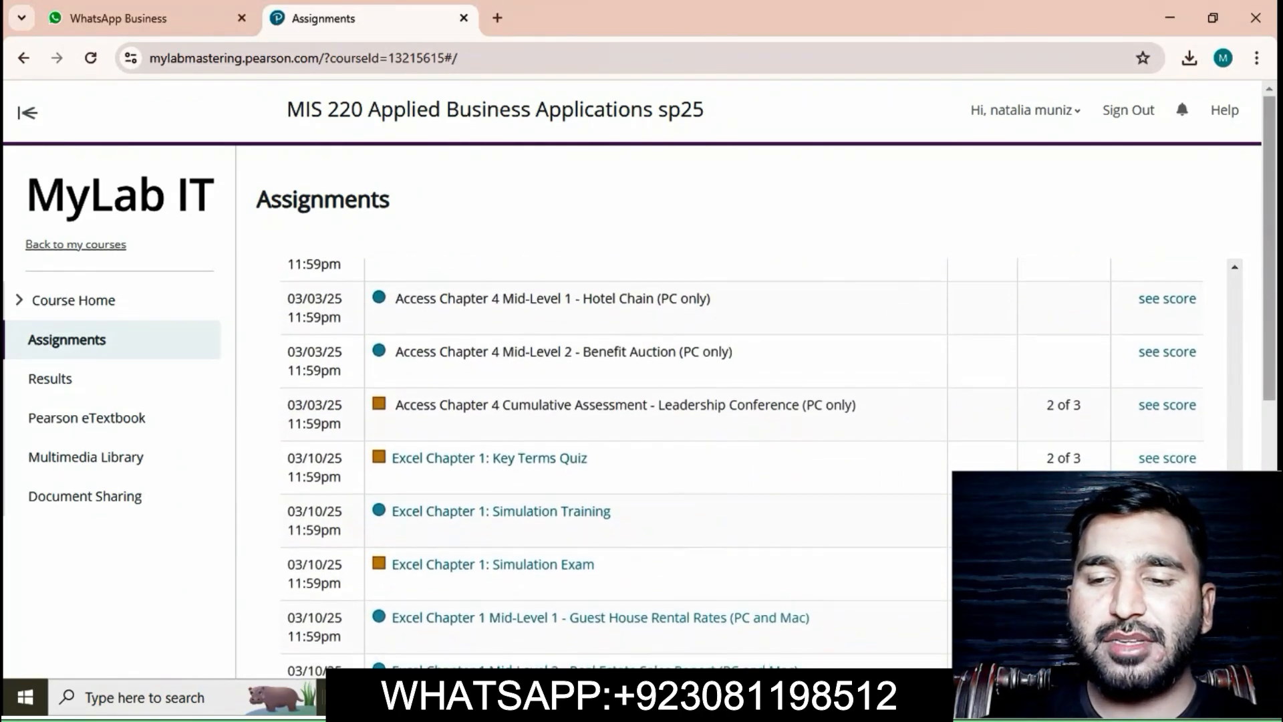